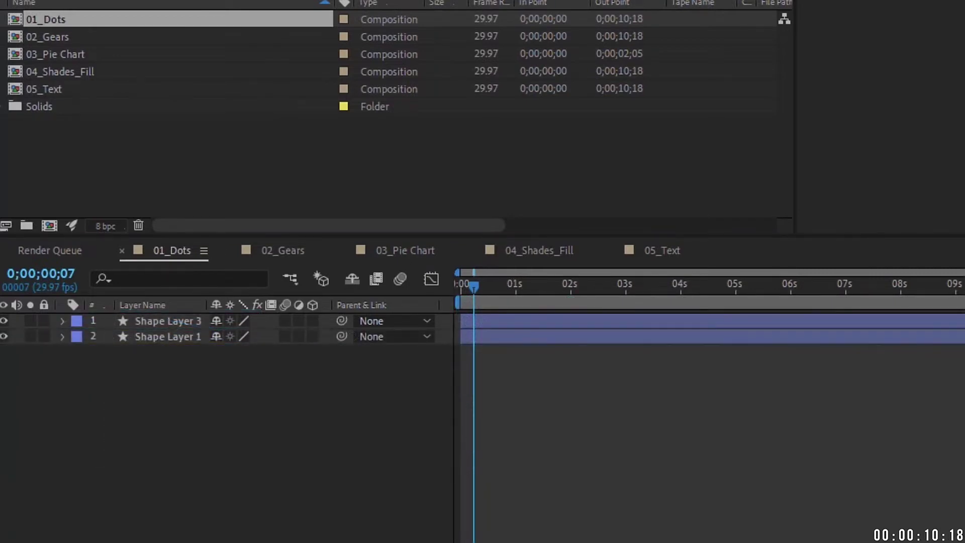
Step: Parent Shape Layer 1 to Shape Layer 3 and shift Shape Layer 3's Position to test the link
{"action": "left_click_drag", "start_coordinate": [343, 336], "coordinate": [338, 319]}
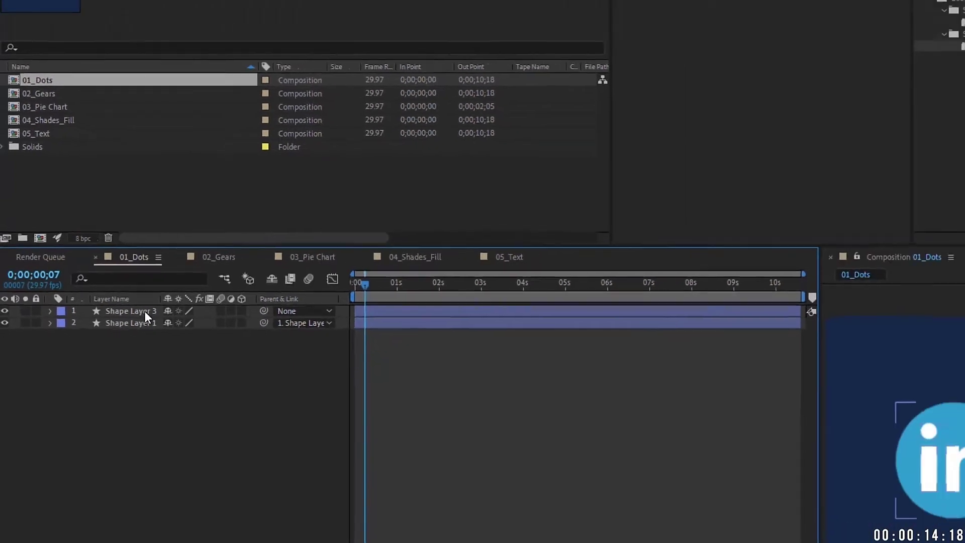
{"action": "left_click", "coordinate": [181, 321]}
{"action": "key", "text": "p"}
{"action": "left_click_drag", "start_coordinate": [143, 310], "coordinate": [146, 310]}
{"action": "left_click_drag", "start_coordinate": [199, 281], "coordinate": [141, 310]}
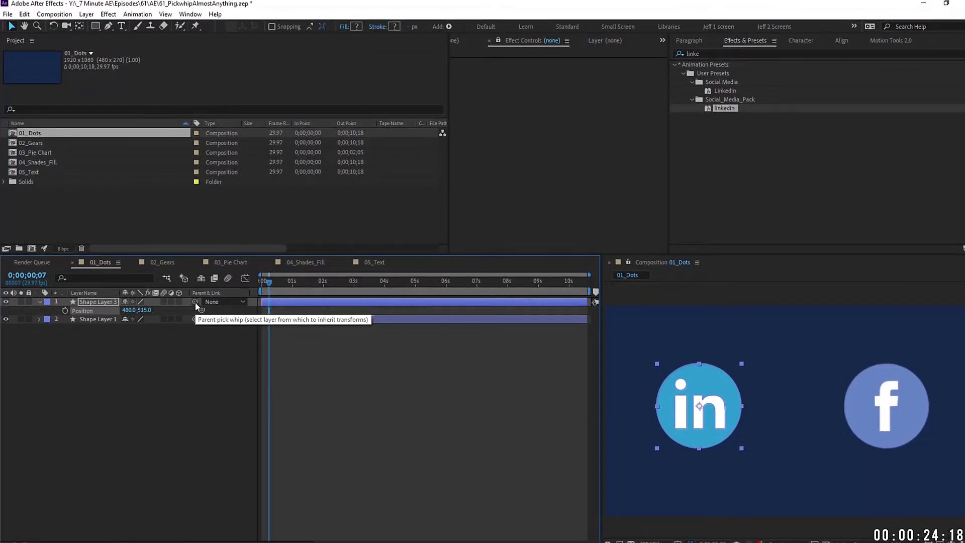
Step: Set Shape Layer 3's Position to 480, 520, its Scale to 388.8% and its Rotation to -2.5°
{"action": "left_click", "coordinate": [111, 302]}
{"action": "left_click_drag", "start_coordinate": [140, 311], "coordinate": [95, 299]}
{"action": "key", "text": "shift+s"}
{"action": "key", "text": "shift+r"}
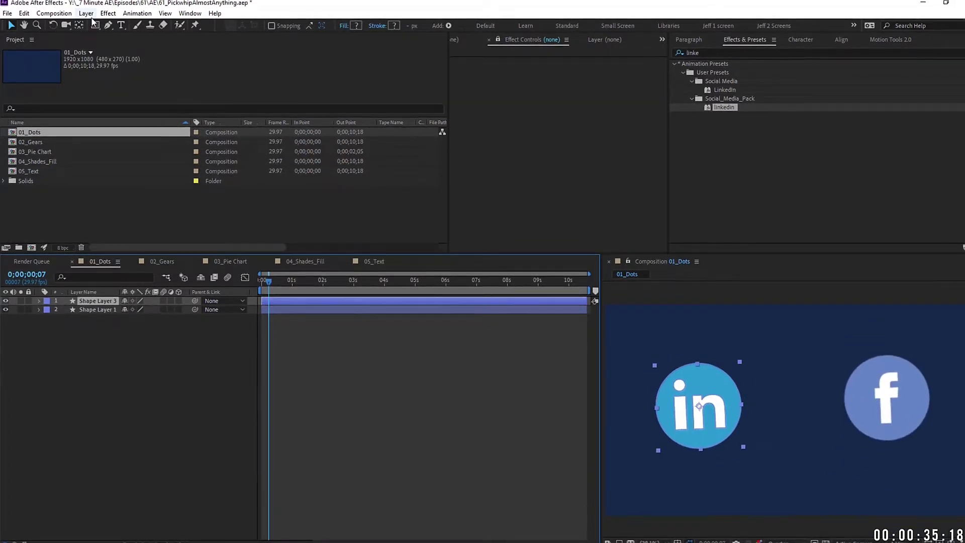
Step: Create a null object and parent both shape layers to it
{"action": "left_click", "coordinate": [86, 13]}
{"action": "mouse_move", "coordinate": [101, 27]}
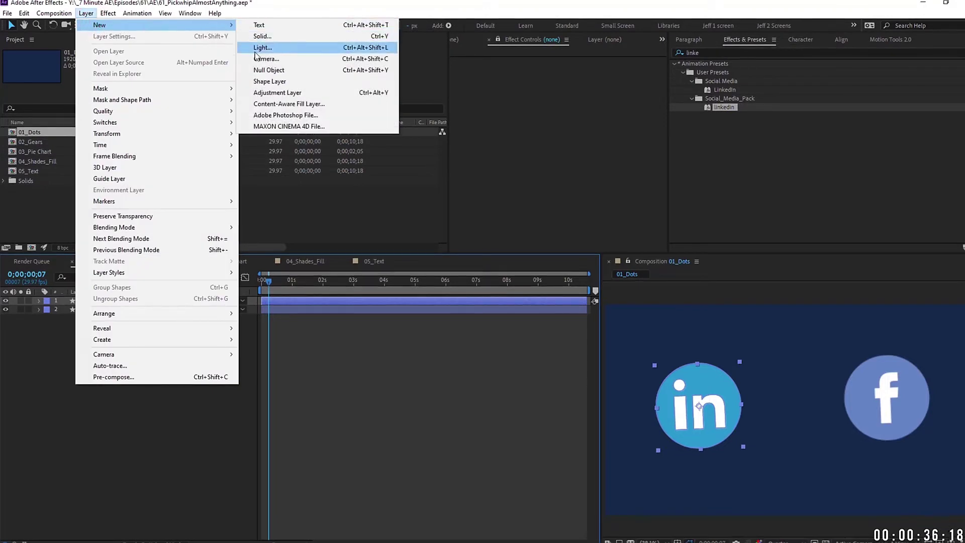
{"action": "left_click", "coordinate": [269, 69]}
{"action": "left_click", "coordinate": [87, 309]}
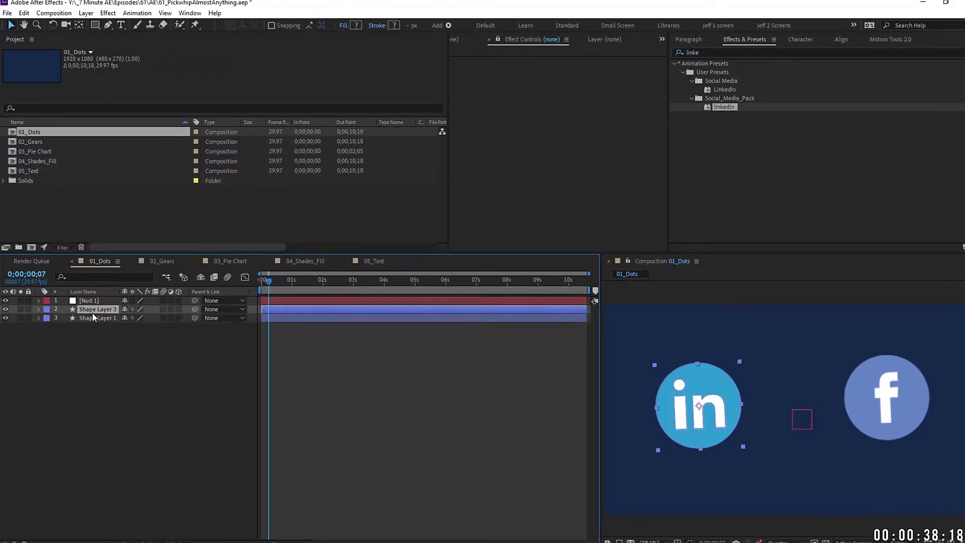
{"action": "left_click", "coordinate": [93, 317], "text": "ctrl"}
{"action": "left_click_drag", "start_coordinate": [194, 306], "coordinate": [148, 305]}
Step: Reveal the null's Position and Scale and scale it to 122%
{"action": "key", "text": "p"}
{"action": "key", "text": "shift+s"}
{"action": "left_click", "coordinate": [86, 327]}
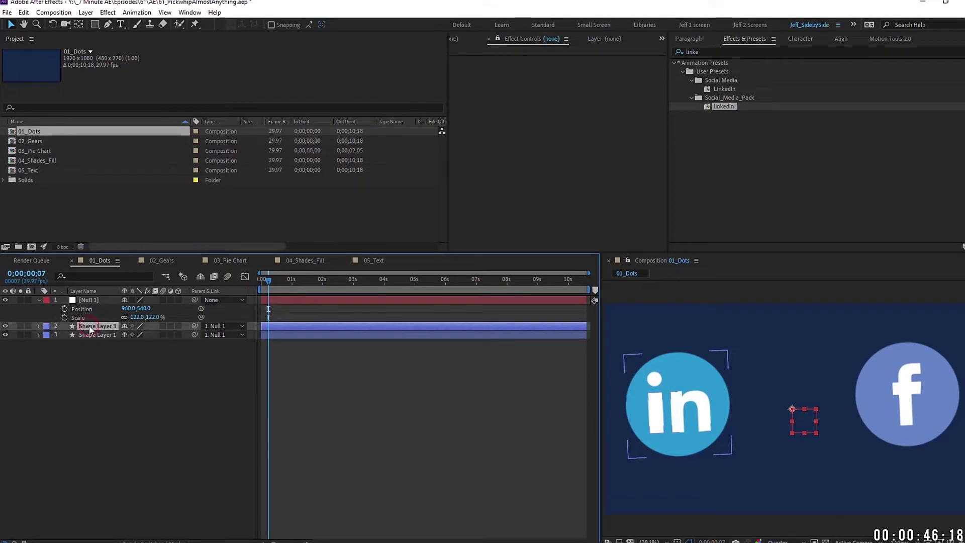
Step: Delete the null and set Shape Layer 3's and Shape Layer 1's Rotation to 0°
{"action": "left_click", "coordinate": [93, 300]}
{"action": "key", "text": "Delete"}
{"action": "left_click", "coordinate": [39, 308]}
{"action": "left_click", "coordinate": [134, 361]}
{"action": "type", "text": "0"}
{"action": "left_click", "coordinate": [86, 301]}
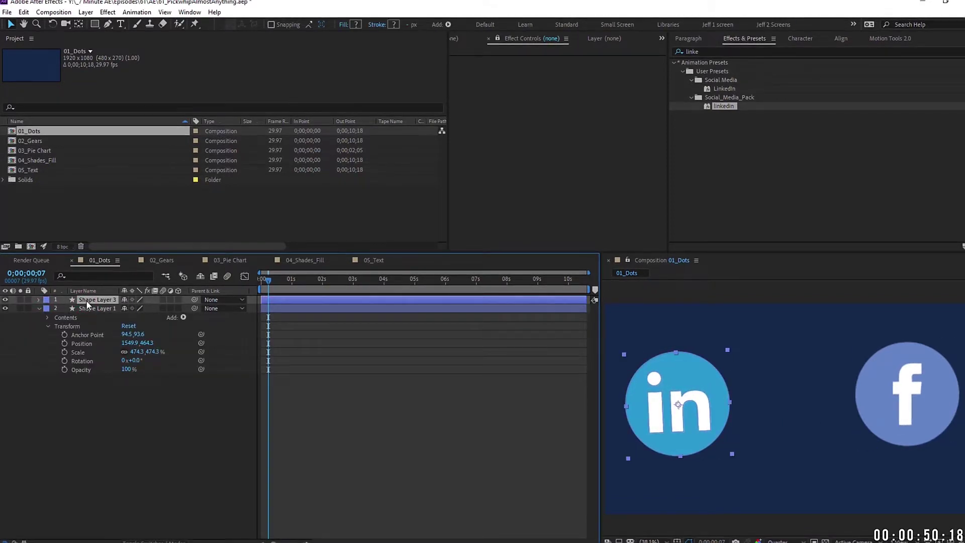
{"action": "key", "text": "r"}
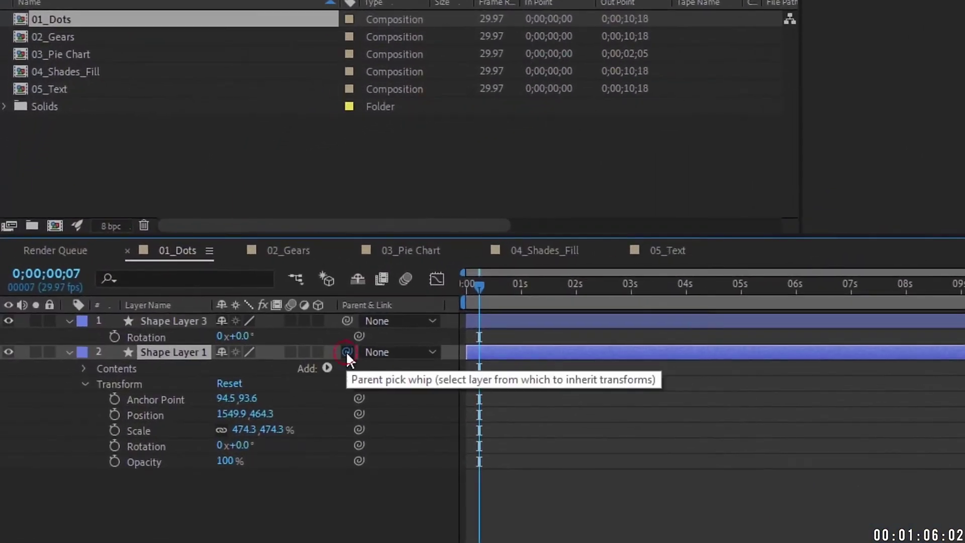
Step: Try parenting Shape Layer 1 to Shape Layer 3 and set its parent back to None
{"action": "left_click_drag", "start_coordinate": [346, 351], "coordinate": [174, 320]}
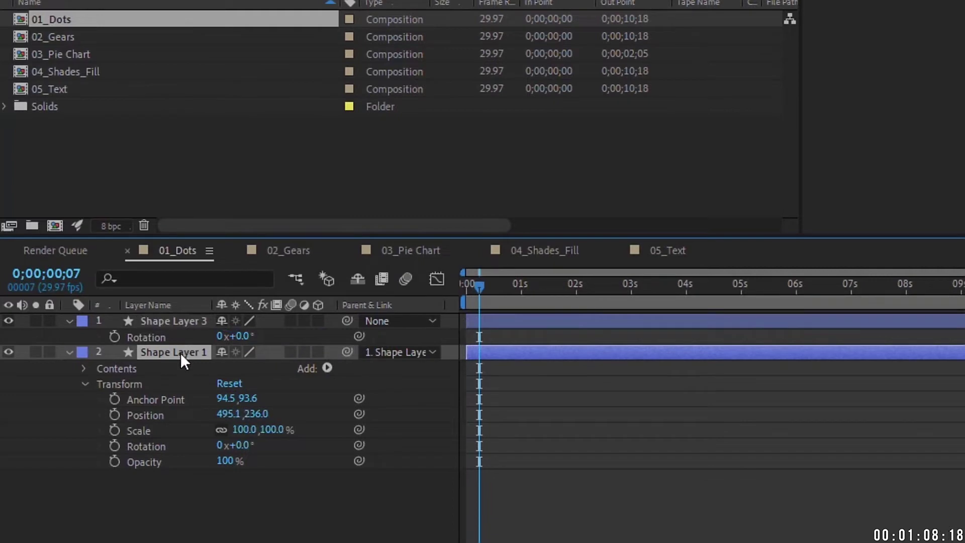
{"action": "key", "text": "u"}
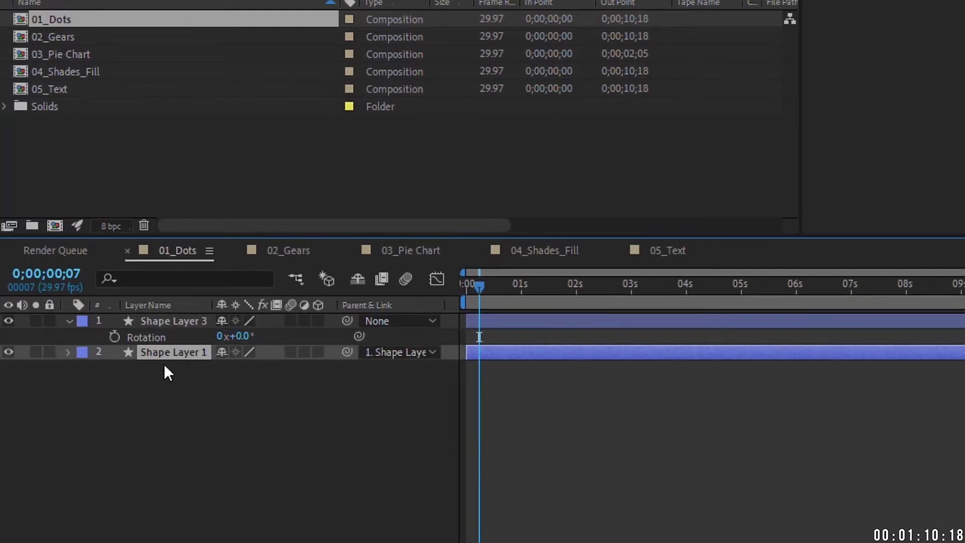
{"action": "left_click", "coordinate": [382, 352]}
{"action": "left_click", "coordinate": [395, 369]}
Step: Reveal Opacity on both shape layers and link Shape Layer 3's Opacity to Shape Layer 1's
{"action": "left_click", "coordinate": [168, 320], "text": "ctrl"}
{"action": "key", "text": "t"}
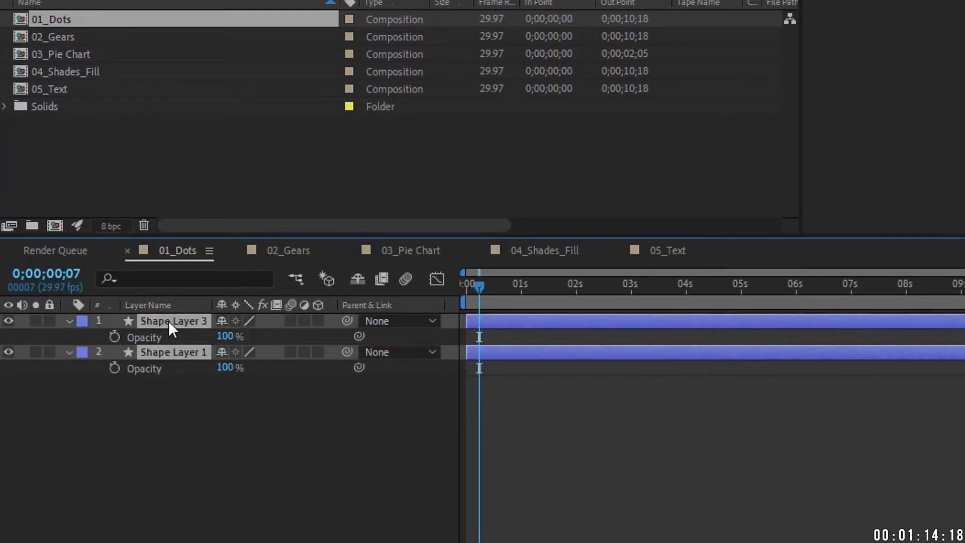
{"action": "left_click", "coordinate": [167, 387]}
{"action": "left_click_drag", "start_coordinate": [359, 336], "coordinate": [150, 369]}
Step: Reveal Shape Layer 3's opacity expression and vary Shape Layer 1's Opacity to check the link
{"action": "key", "text": "e"}
{"action": "key", "text": "e"}
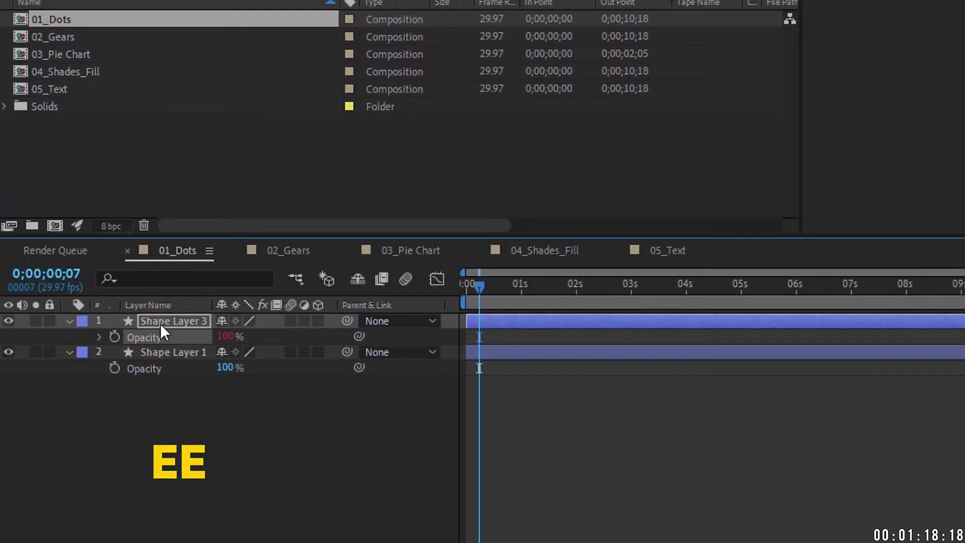
{"action": "left_click", "coordinate": [160, 322]}
{"action": "left_click", "coordinate": [636, 350]}
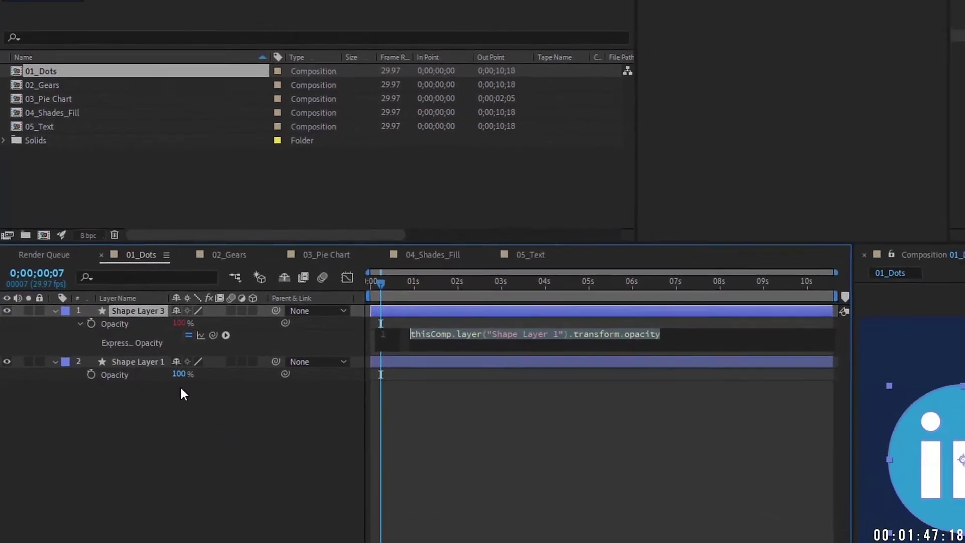
{"action": "left_click_drag", "start_coordinate": [226, 401], "coordinate": [155, 402]}
{"action": "left_click_drag", "start_coordinate": [86, 344], "coordinate": [163, 332]}
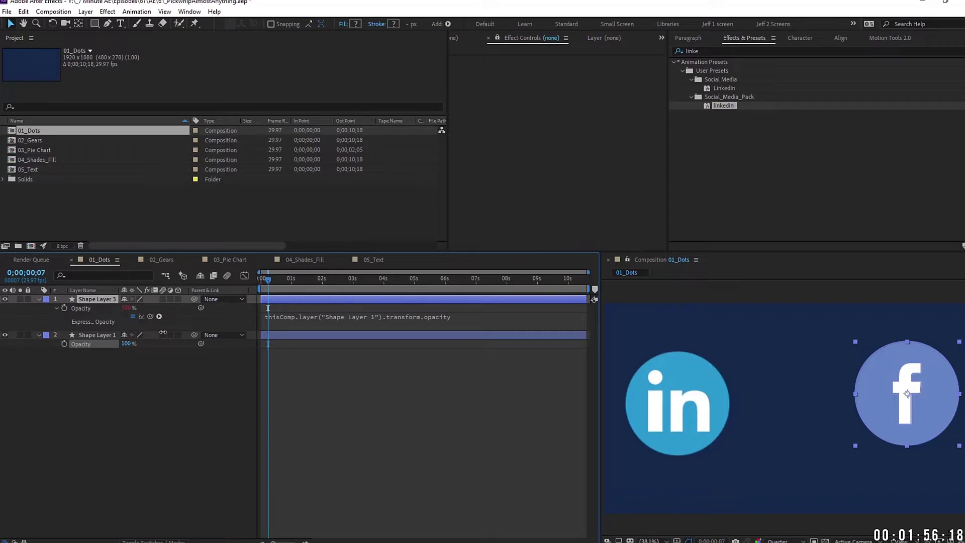
Step: Append *-1 to Shape Layer 3's opacity expression and test it by varying Shape Layer 1's Opacity
{"action": "left_click", "coordinate": [466, 317]}
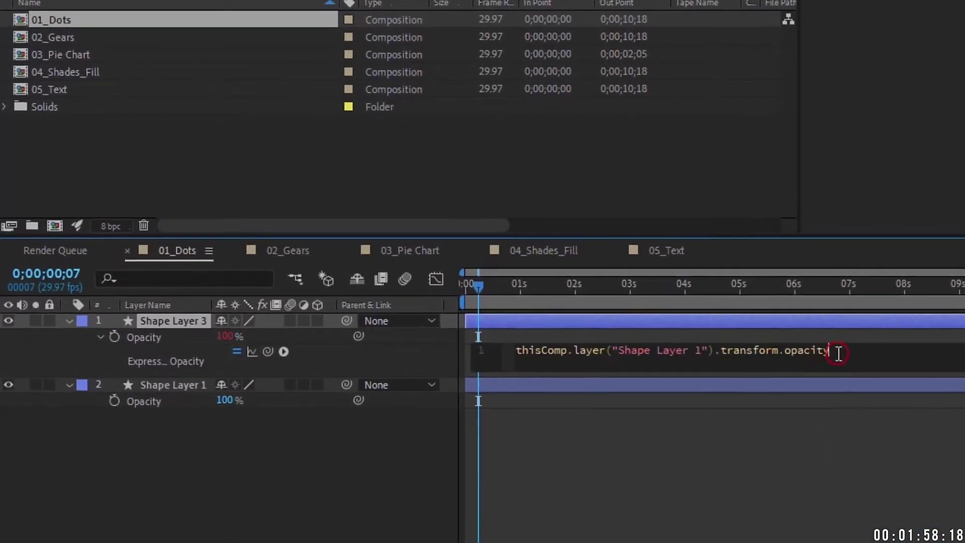
{"action": "type", "text": "*-1"}
{"action": "left_click", "coordinate": [274, 447]}
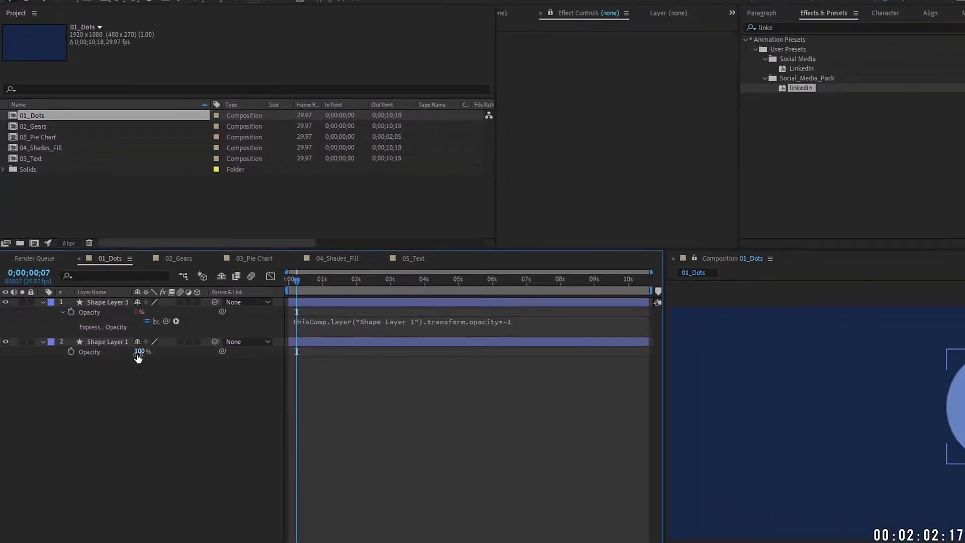
{"action": "left_click_drag", "start_coordinate": [139, 354], "coordinate": [160, 359]}
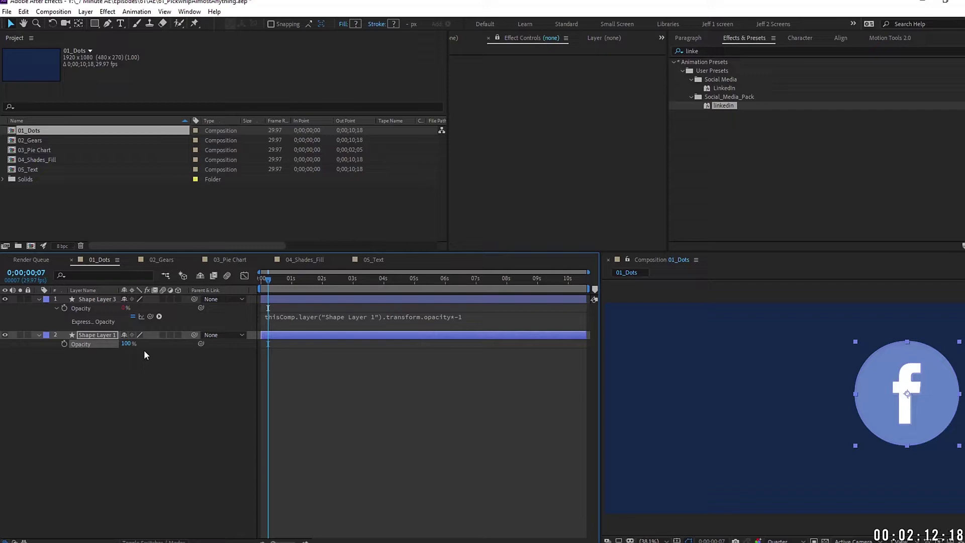
Step: Add +100 to the end of Shape Layer 3's opacity expression and test the inverted fade by varying Shape Layer 1's Opacity
{"action": "left_click", "coordinate": [485, 317]}
{"action": "type", "text": "+100"}
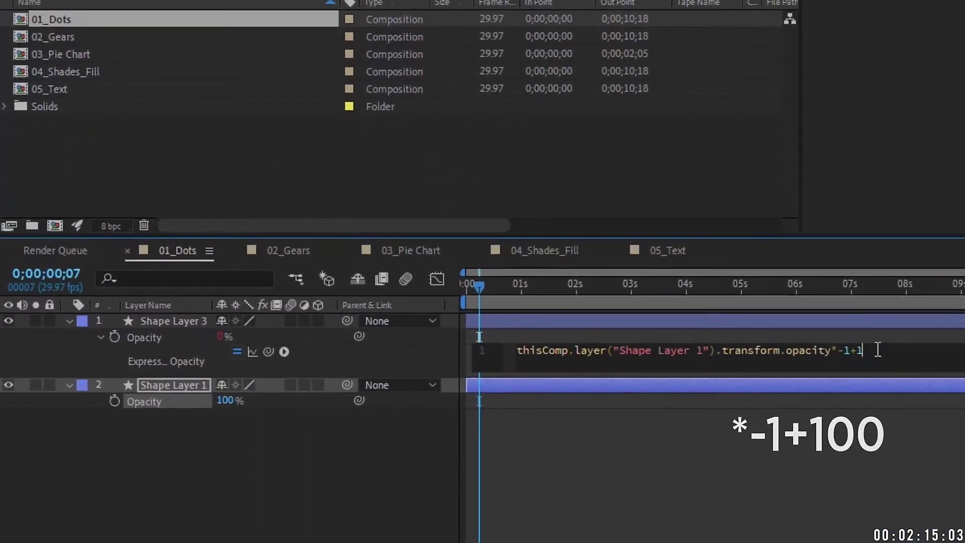
{"action": "left_click", "coordinate": [237, 431]}
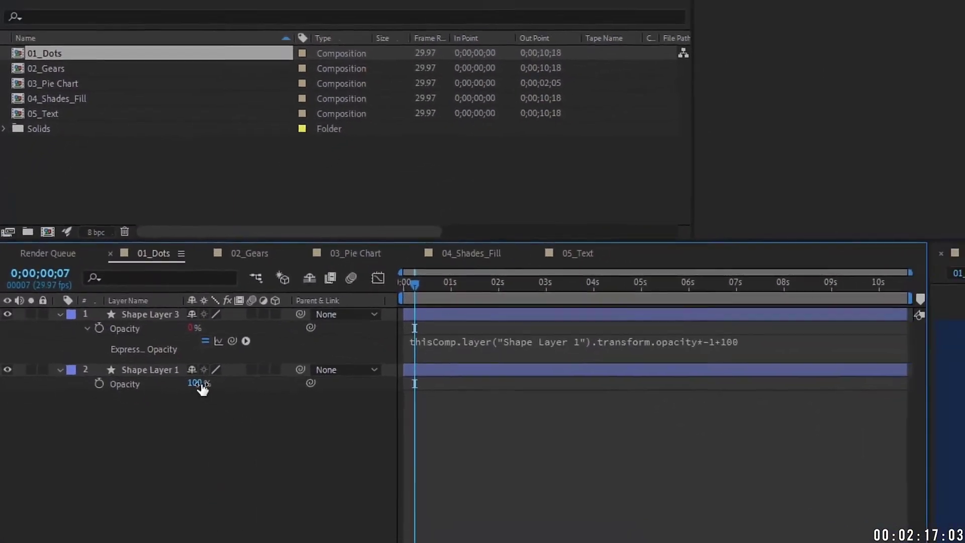
{"action": "left_click_drag", "start_coordinate": [203, 388], "coordinate": [108, 385]}
{"action": "left_click_drag", "start_coordinate": [70, 343], "coordinate": [169, 340]}
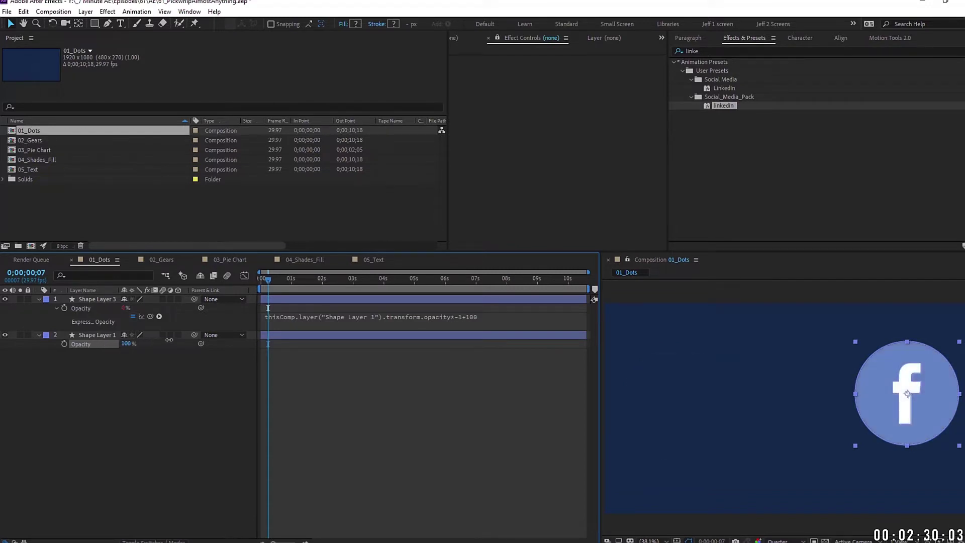
{"action": "left_click_drag", "start_coordinate": [601, 271], "coordinate": [465, 266]}
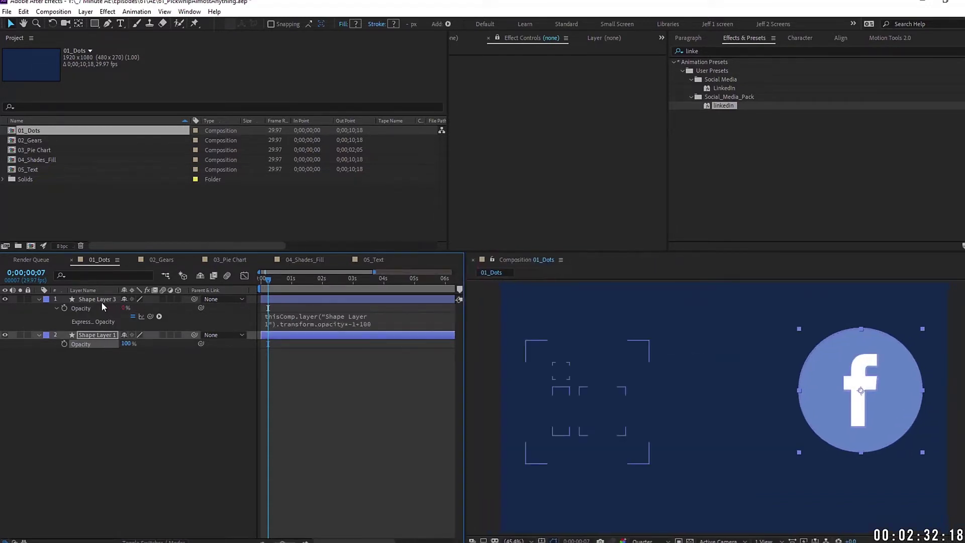
Step: Delete both logo layers from the 01_Dots composition and create an empty shape layer
{"action": "left_click", "coordinate": [95, 336]}
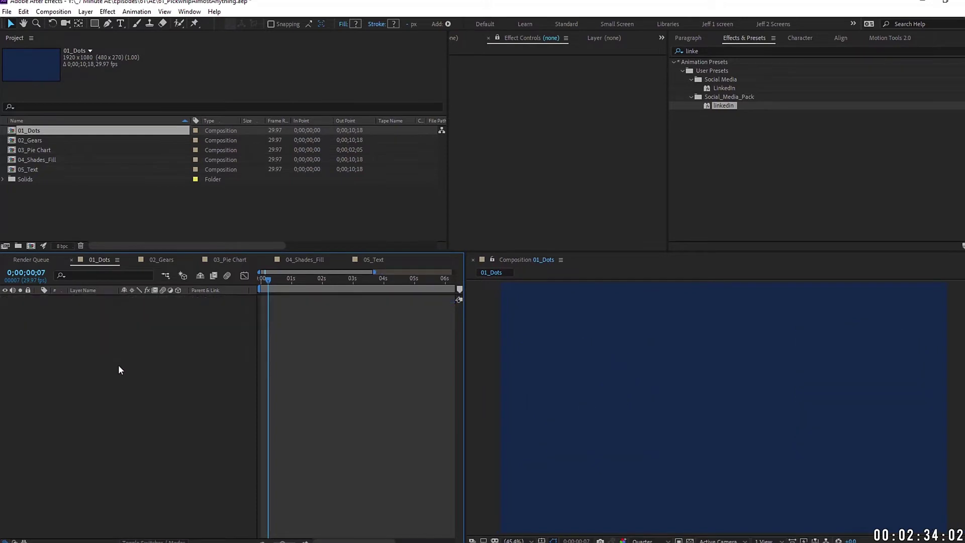
{"action": "right_click", "coordinate": [119, 365]}
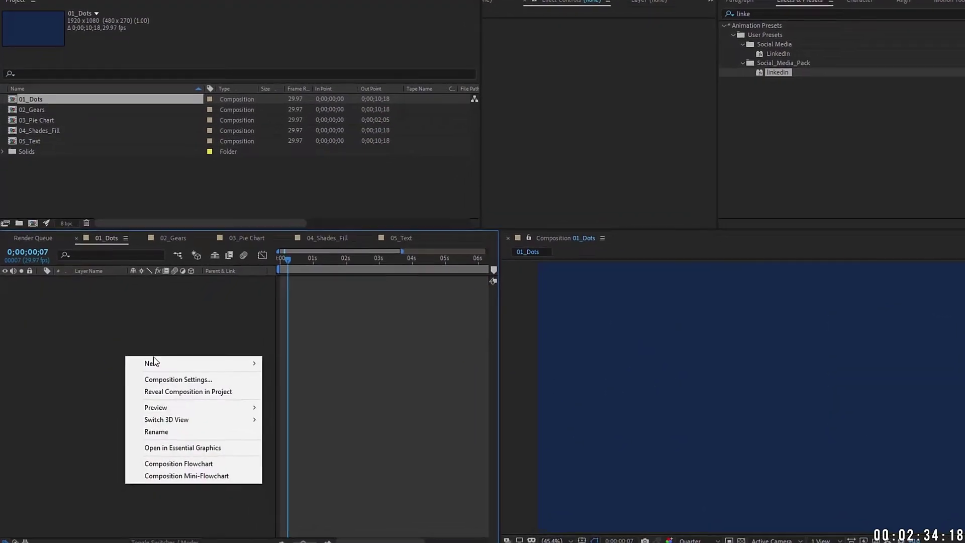
{"action": "mouse_move", "coordinate": [141, 376]}
{"action": "left_click", "coordinate": [342, 426]}
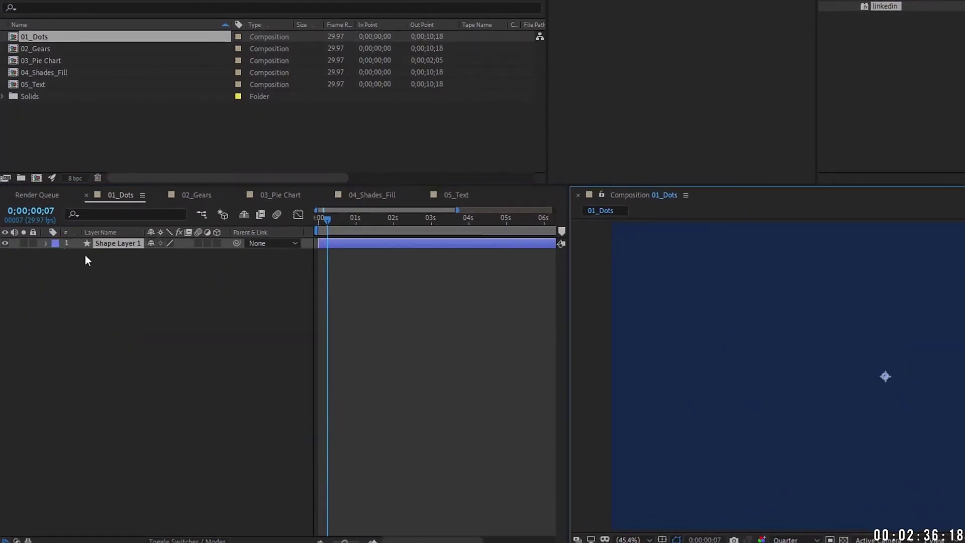
Step: Add an ellipse and a fill to the contents of the new shape layer
{"action": "left_click", "coordinate": [47, 243]}
{"action": "left_click", "coordinate": [223, 254]}
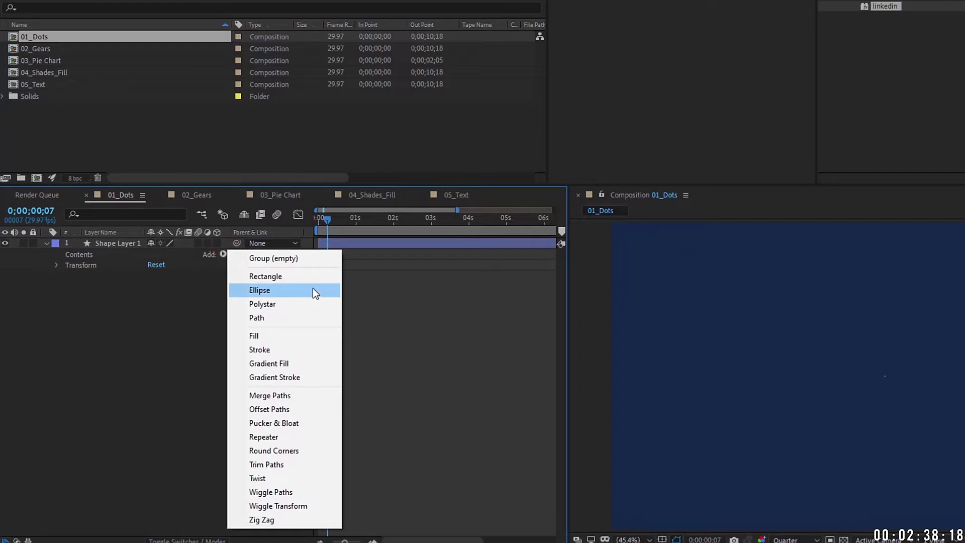
{"action": "left_click", "coordinate": [301, 289]}
{"action": "left_click", "coordinate": [222, 254]}
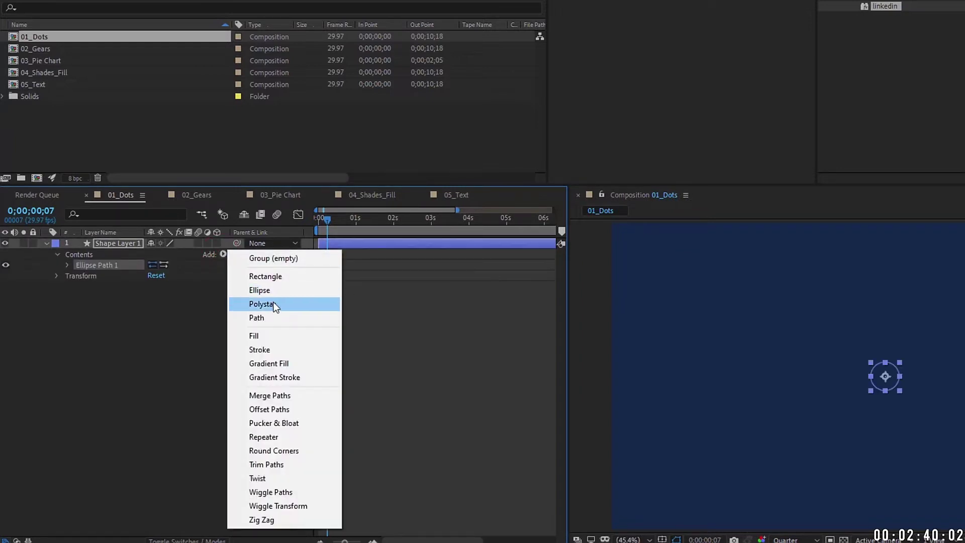
{"action": "left_click", "coordinate": [272, 331]}
Step: Enlarge the ellipse's size to 226 by 226 and duplicate the shape layer
{"action": "left_click", "coordinate": [68, 267]}
{"action": "left_click_drag", "start_coordinate": [166, 275], "coordinate": [230, 275]}
{"action": "left_click", "coordinate": [117, 244]}
{"action": "key", "text": "ctrl+d"}
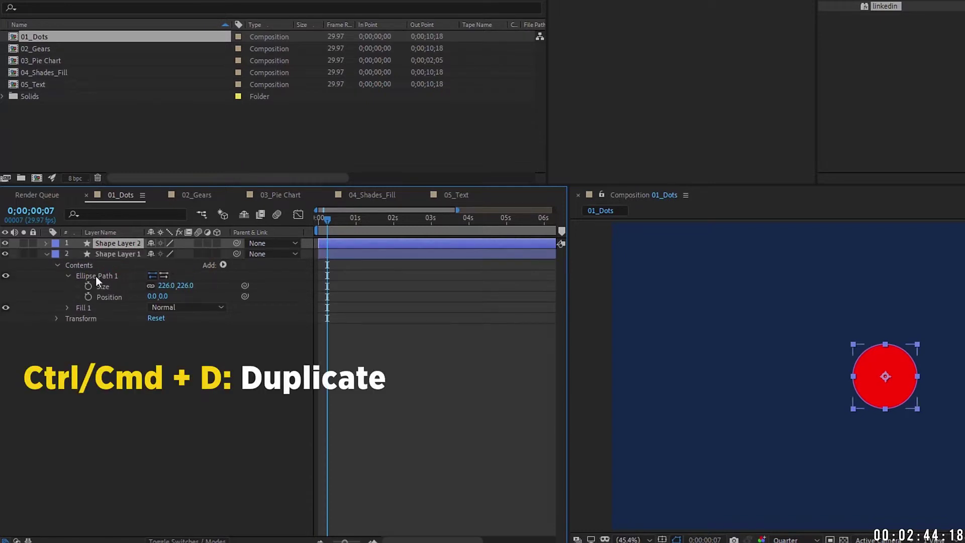
Step: Link Shape Layer 2's Position to Shape Layer 1's and move Shape Layer 1 to 918, 540
{"action": "left_click", "coordinate": [47, 256]}
{"action": "left_click", "coordinate": [47, 255]}
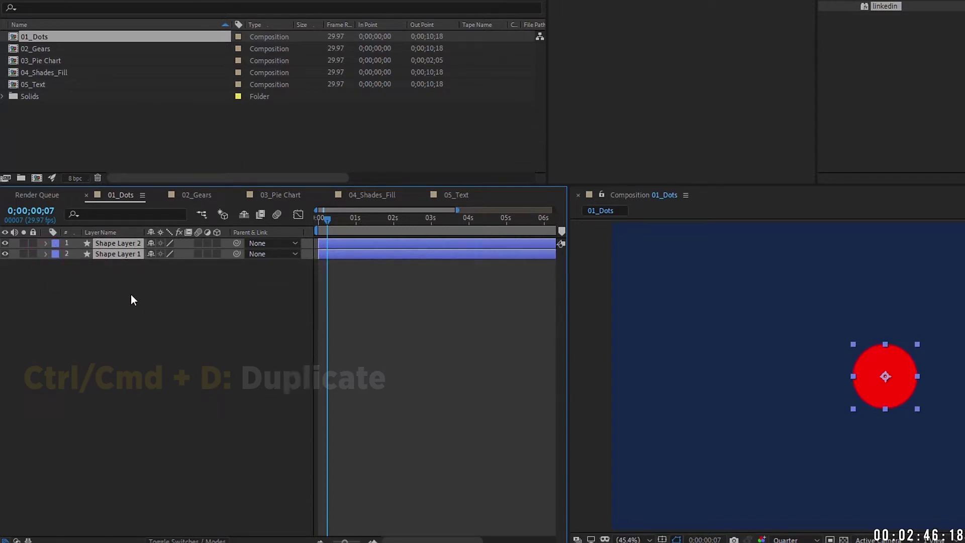
{"action": "key", "text": "p"}
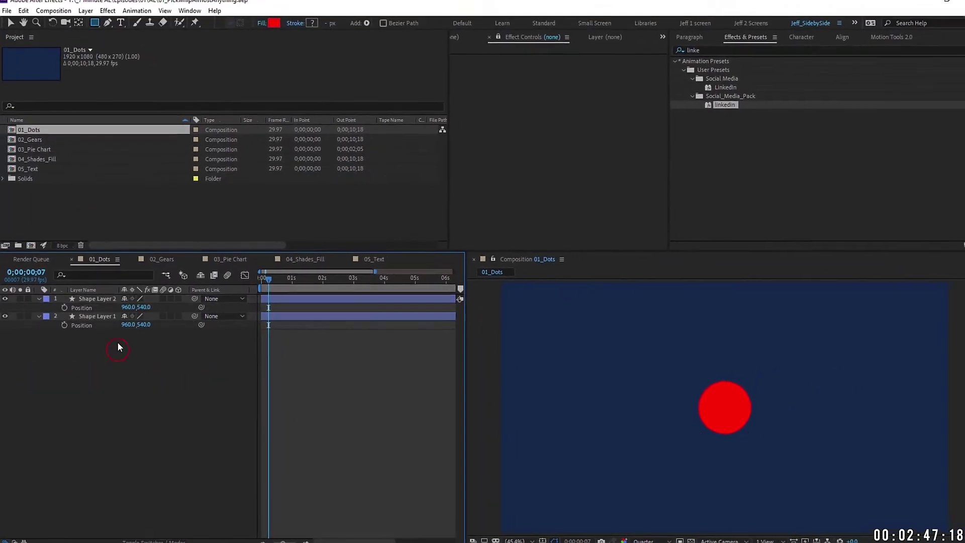
{"action": "left_click", "coordinate": [183, 300]}
{"action": "left_click_drag", "start_coordinate": [200, 308], "coordinate": [84, 306]}
Step: Change Shape Layer 2's fill to dark red 5E1C1C
{"action": "left_click", "coordinate": [89, 299]}
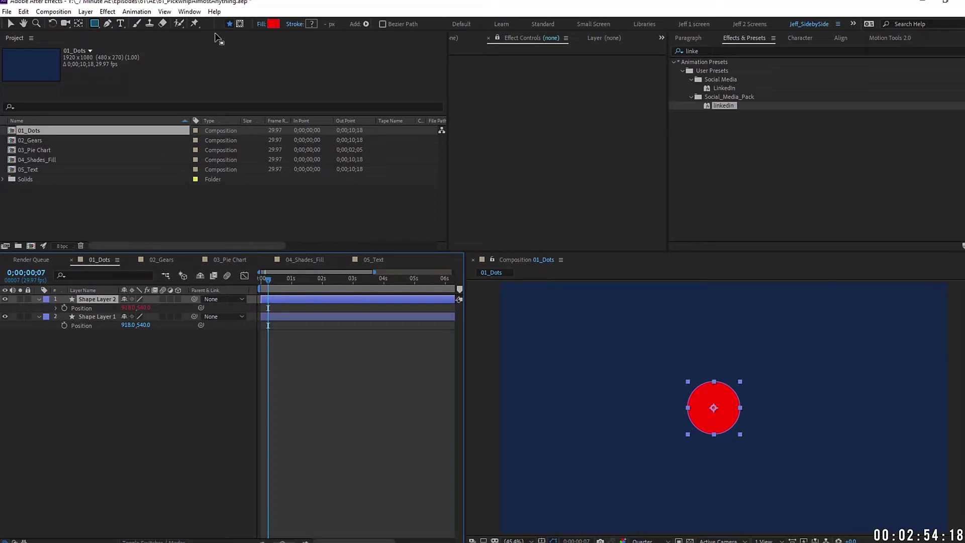
{"action": "left_click", "coordinate": [273, 24]}
{"action": "left_click", "coordinate": [689, 212]}
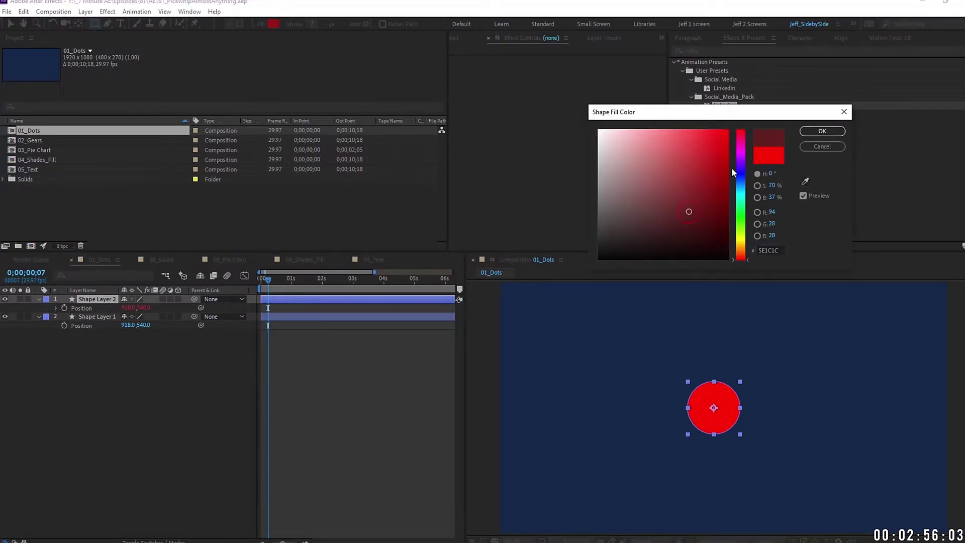
{"action": "left_click", "coordinate": [821, 132]}
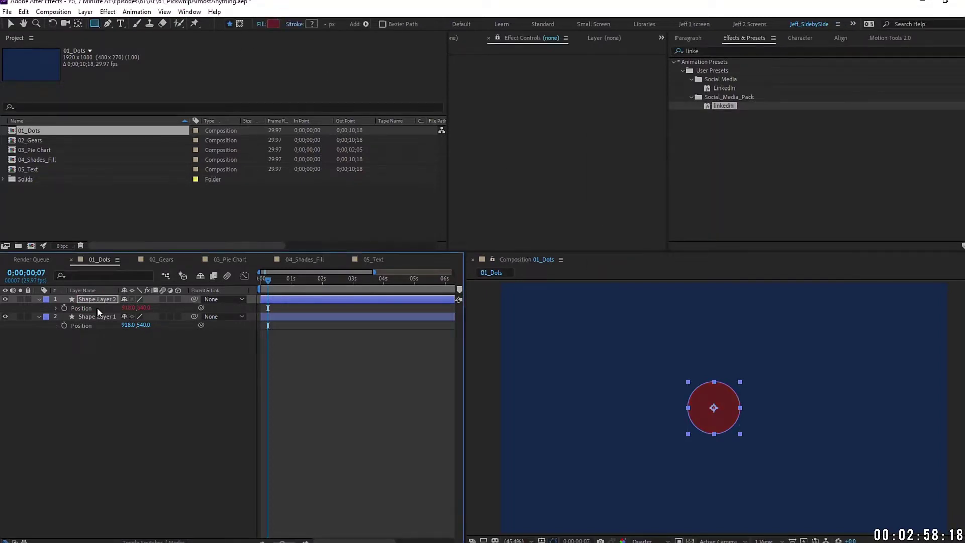
Step: Toggle Shape Layer 2's visibility repeatedly to compare it with the circle beneath
{"action": "left_click", "coordinate": [6, 299]}
{"action": "left_click", "coordinate": [6, 298]}
{"action": "left_click", "coordinate": [6, 299]}
{"action": "left_click", "coordinate": [6, 299]}
{"action": "left_click", "coordinate": [6, 299]}
{"action": "left_click", "coordinate": [6, 299]}
Step: Separate the Position dimensions into X and Y on both shape layers
{"action": "right_click", "coordinate": [82, 309]}
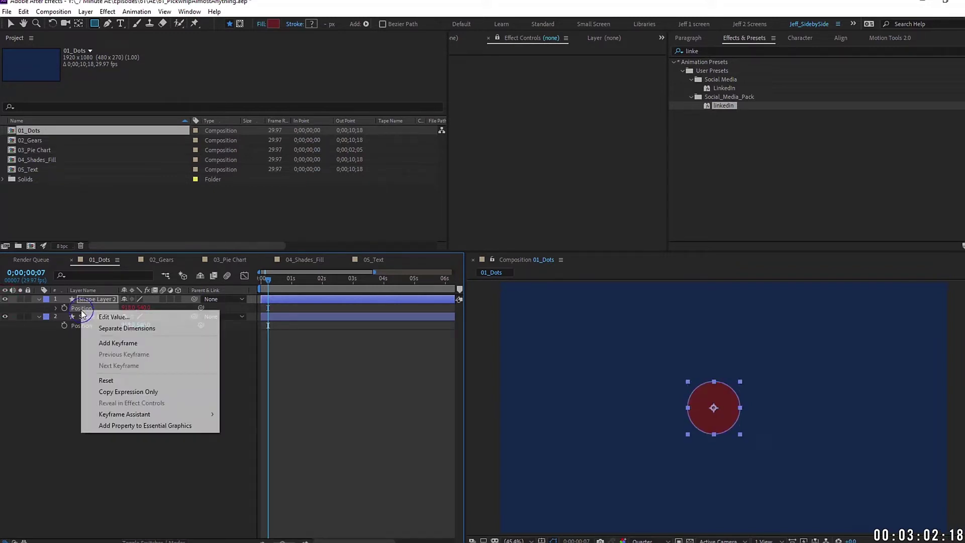
{"action": "left_click", "coordinate": [127, 328]}
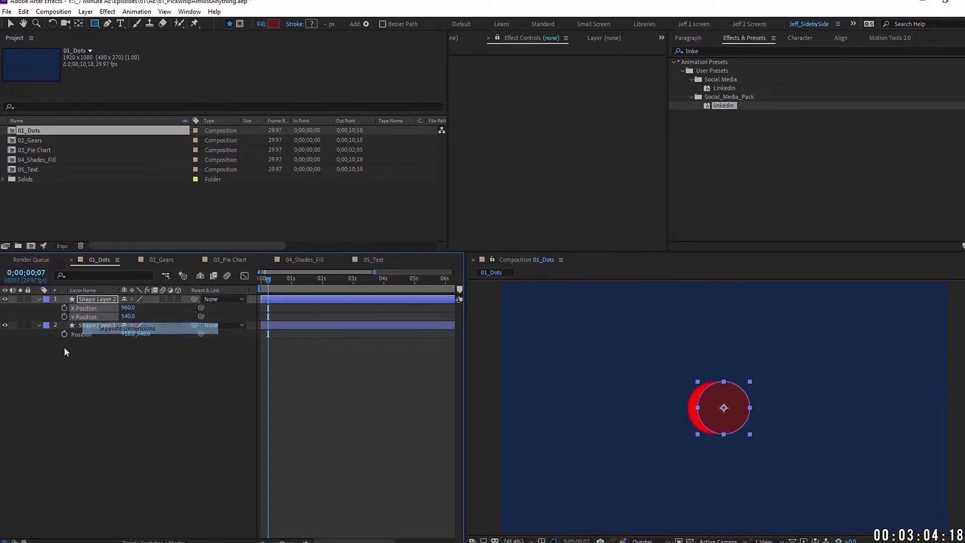
{"action": "right_click", "coordinate": [80, 335]}
{"action": "left_click", "coordinate": [125, 354]}
Step: Try linking Shape Layer 2's X Position to Shape Layer 1's with its Y Position at 806, and undo both changes
{"action": "left_click", "coordinate": [86, 308]}
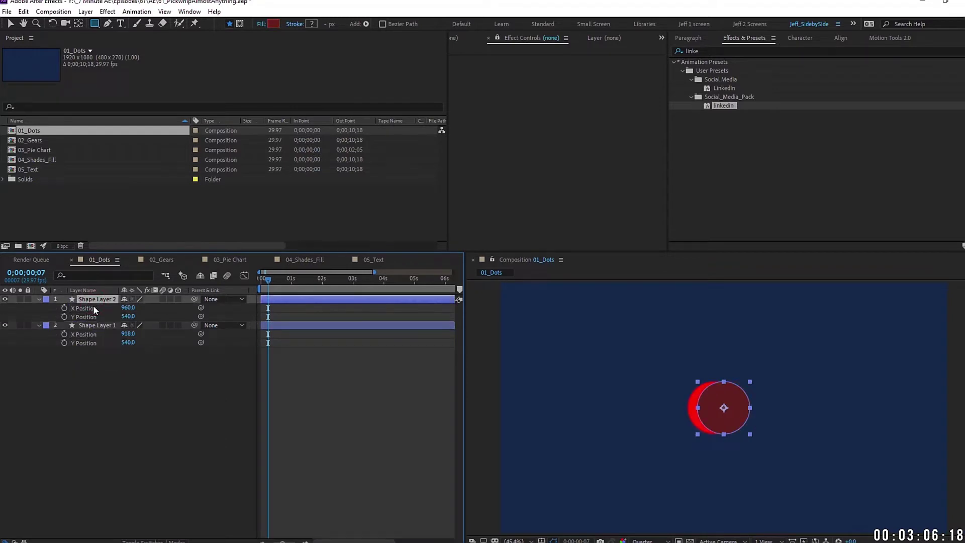
{"action": "left_click_drag", "start_coordinate": [204, 311], "coordinate": [171, 316]}
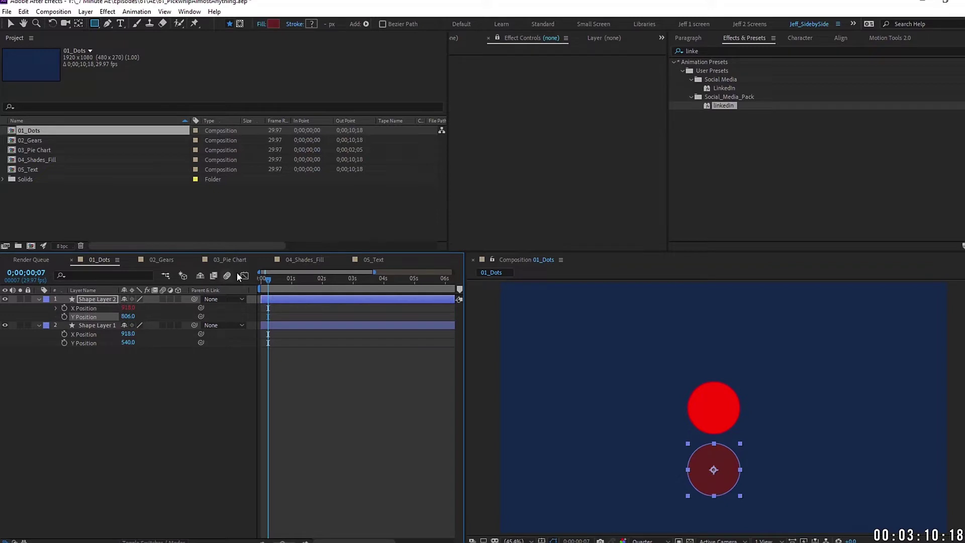
{"action": "key", "text": "ctrl+z"}
{"action": "key", "text": "ctrl+z"}
Step: Link Shape Layer 2's Y Position to Shape Layer 1's and set Shape Layer 2's X Position to 718
{"action": "left_click_drag", "start_coordinate": [200, 316], "coordinate": [77, 342]}
{"action": "mouse_move", "coordinate": [128, 308]}
{"action": "left_mouse_down"}
{"action": "mouse_move", "coordinate": [211, 308]}
{"action": "mouse_move", "coordinate": [30, 308]}
{"action": "mouse_move", "coordinate": [146, 308]}
{"action": "left_mouse_up"}
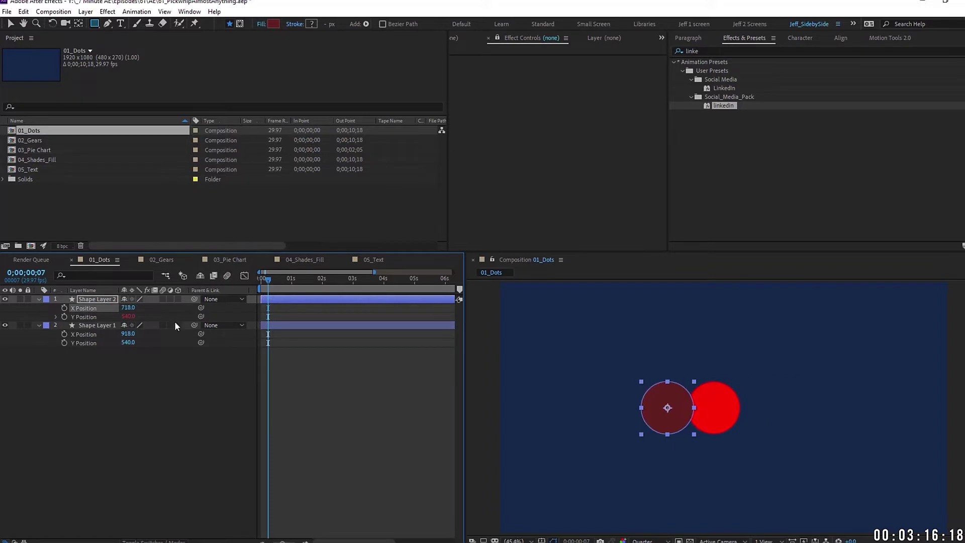
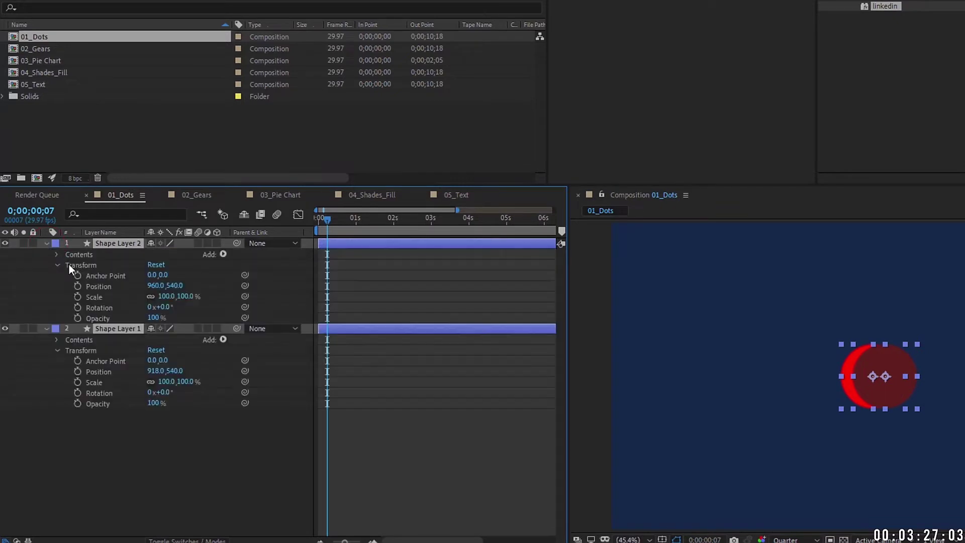
Step: Expand Contents, Ellipse Path 1 and Transform on the shape layers to expose their separate Position properties
{"action": "left_click", "coordinate": [56, 265]}
{"action": "left_click", "coordinate": [55, 297]}
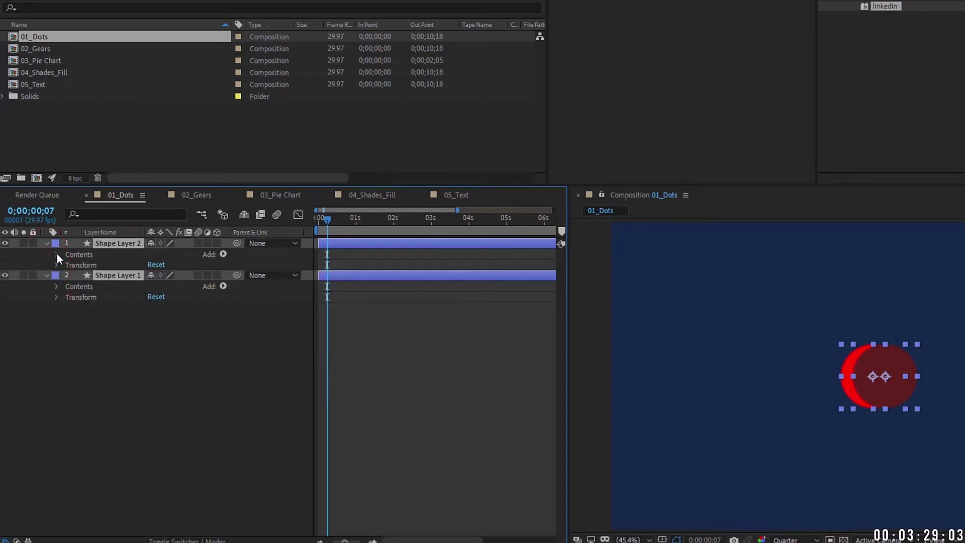
{"action": "left_click", "coordinate": [56, 254]}
{"action": "left_click", "coordinate": [57, 307]}
{"action": "left_click", "coordinate": [67, 318]}
{"action": "left_click", "coordinate": [67, 265]}
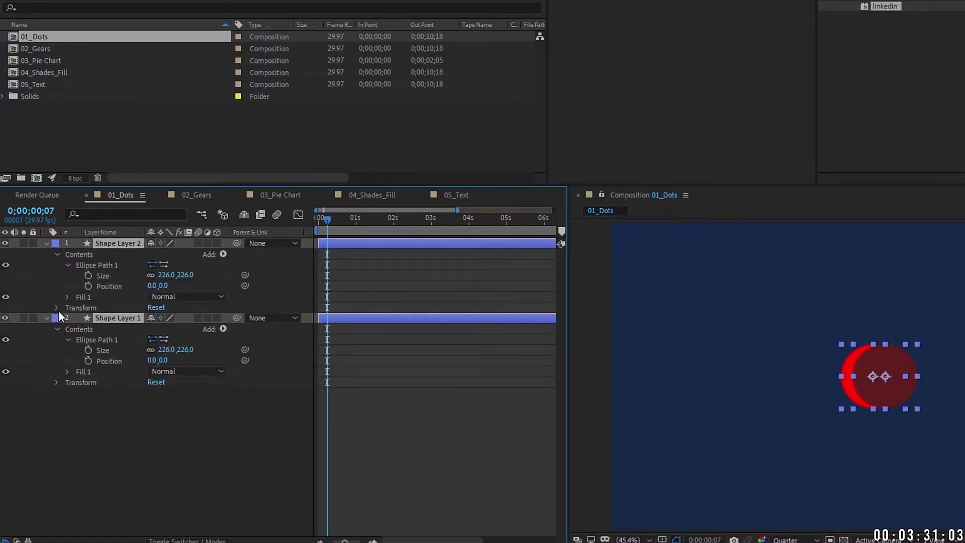
{"action": "left_click", "coordinate": [57, 307]}
Step: Align Shape Layer 1 with Shape Layer 2 at the composition's centre using its Transform Position
{"action": "left_click", "coordinate": [56, 434]}
{"action": "left_click", "coordinate": [172, 461]}
{"action": "left_click", "coordinate": [173, 461]}
{"action": "left_click", "coordinate": [42, 464]}
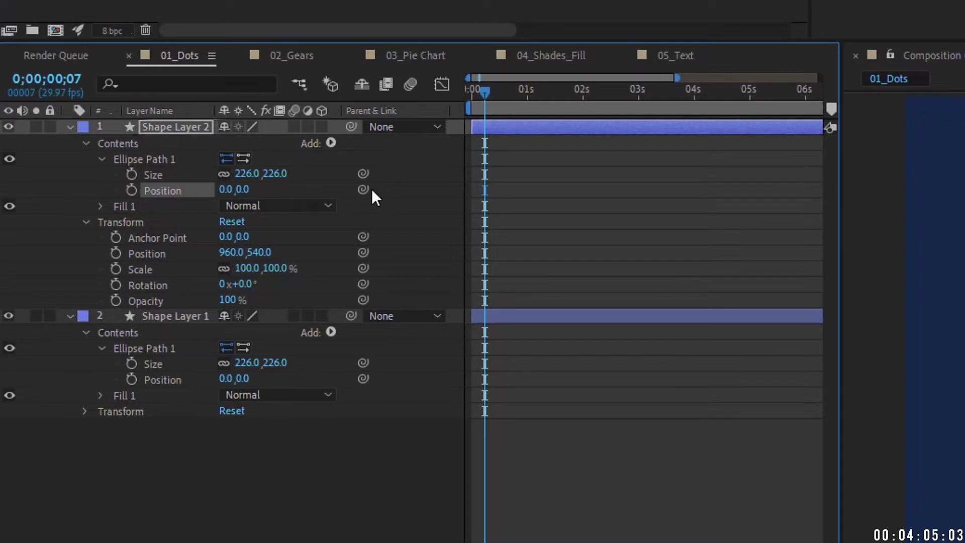
Step: Link Shape Layer 2's Ellipse Path 1 Position to Shape Layer 1's Ellipse Path 1 Position and multiply the expression by -1
{"action": "left_click_drag", "start_coordinate": [363, 189], "coordinate": [167, 378]}
{"action": "left_click", "coordinate": [116, 190]}
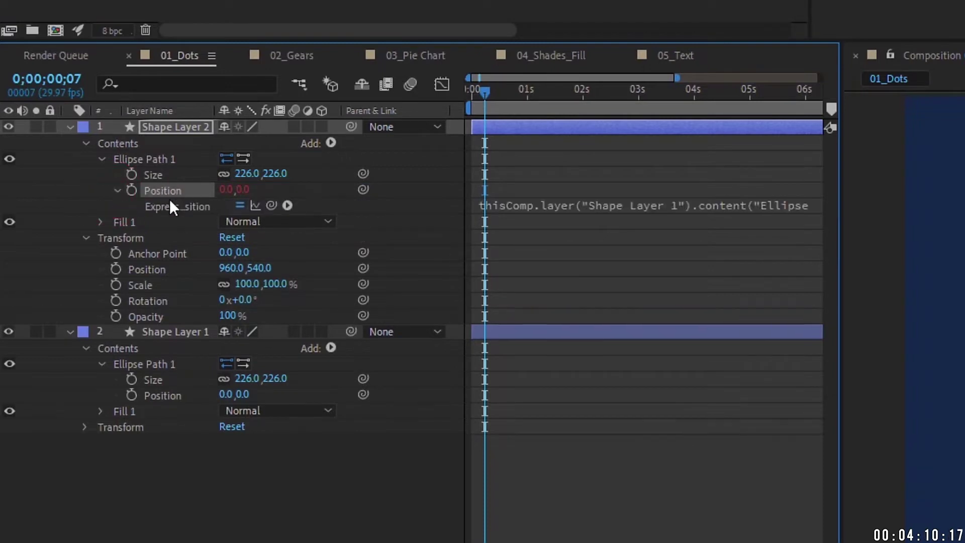
{"action": "left_click", "coordinate": [707, 207]}
{"action": "type", "text": "*"}
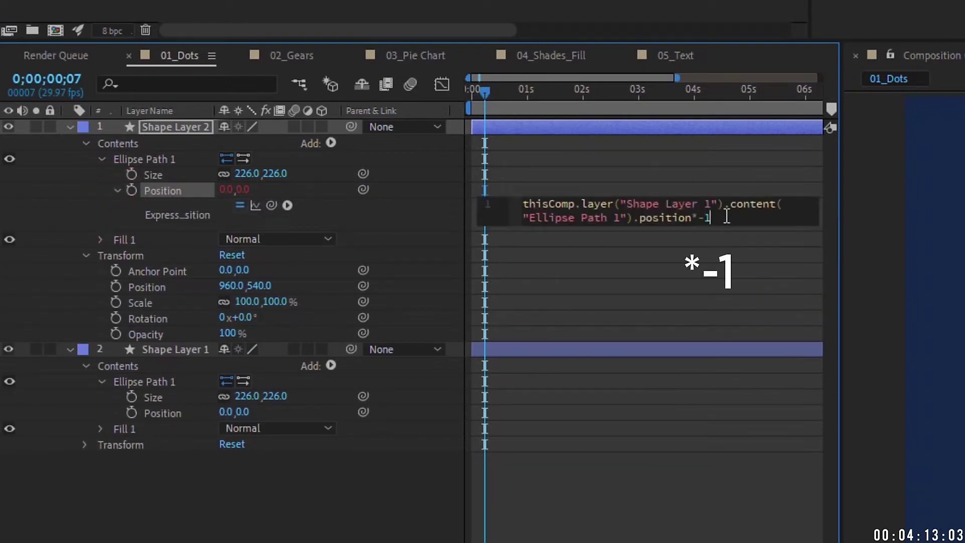
{"action": "left_click", "coordinate": [204, 390]}
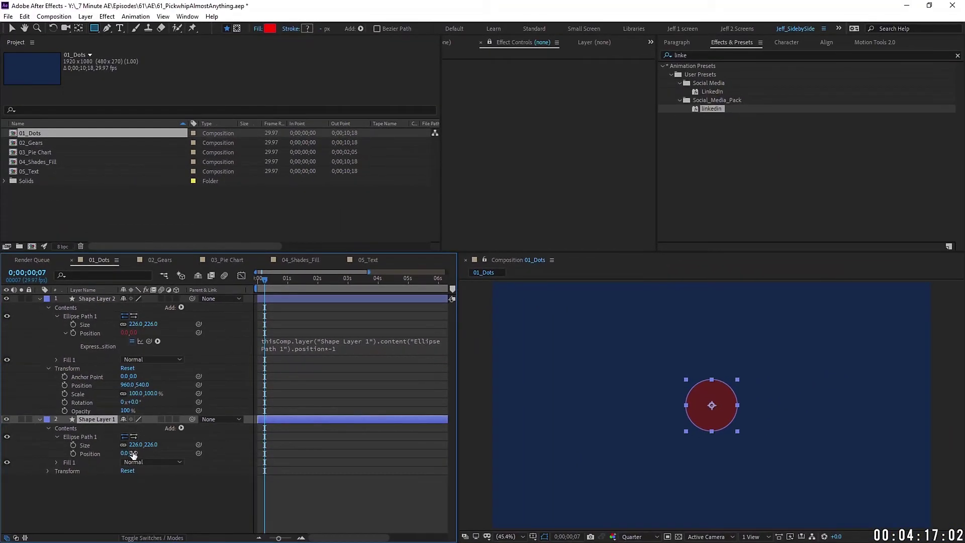
Step: Set Shape Layer 1's Ellipse Path 1 Position to 793, 386 and enable keyframing for it
{"action": "left_click_drag", "start_coordinate": [133, 455], "coordinate": [220, 403]}
{"action": "left_click_drag", "start_coordinate": [143, 453], "coordinate": [351, 431]}
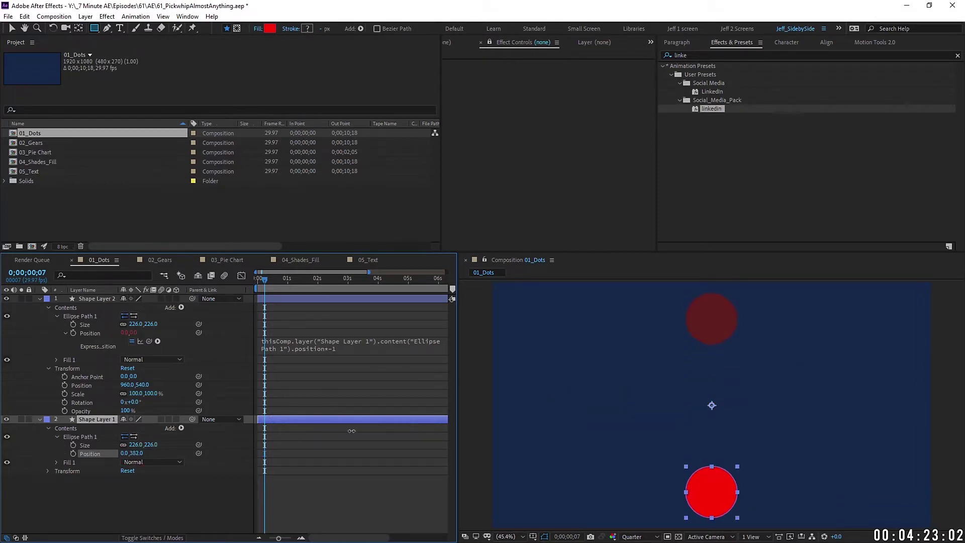
{"action": "left_click_drag", "start_coordinate": [123, 456], "coordinate": [167, 447]}
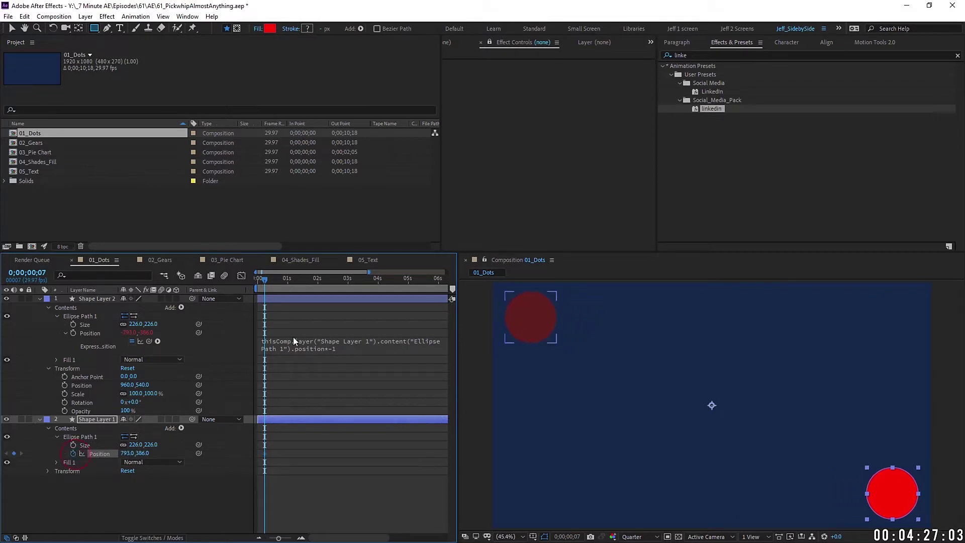
Step: Keyframe Shape Layer 1's ellipse at a different X Position near 1 second and copy the first Position keyframe to 0;00;02;03
{"action": "key", "text": "Home"}
{"action": "left_click", "coordinate": [285, 279]}
{"action": "left_click_drag", "start_coordinate": [130, 453], "coordinate": [118, 454]}
{"action": "left_click", "coordinate": [320, 282]}
{"action": "left_click", "coordinate": [257, 454]}
{"action": "key", "text": "ctrl+c"}
{"action": "key", "text": "ctrl+v"}
Step: Apply Easy Ease to all three Position keyframes of Shape Layer 1's ellipse
{"action": "left_click_drag", "start_coordinate": [324, 450], "coordinate": [233, 463]}
{"action": "right_click", "coordinate": [284, 455]}
{"action": "right_click", "coordinate": [284, 454]}
{"action": "mouse_move", "coordinate": [327, 504]}
{"action": "left_click", "coordinate": [442, 381]}
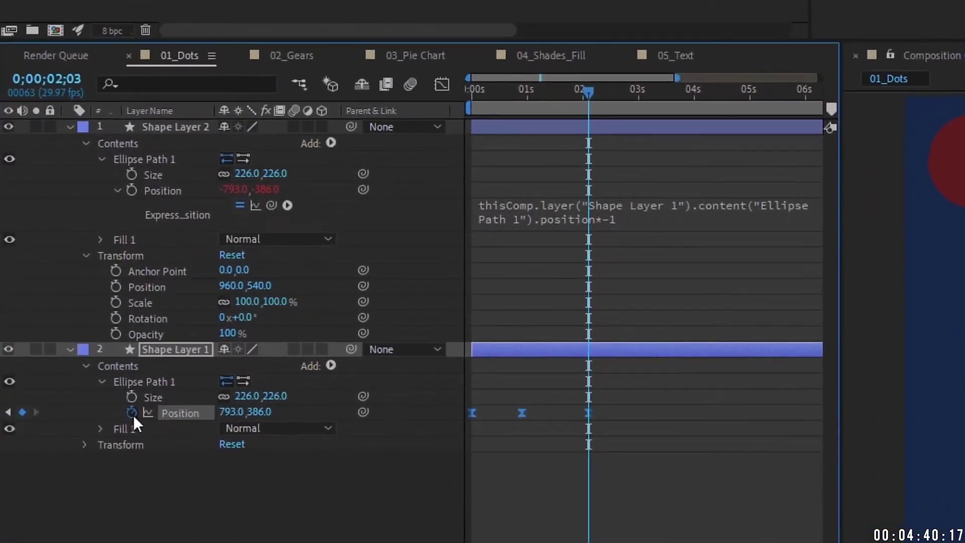
Step: Add a loopOut() expression to Shape Layer 1's Ellipse Path 1 Position
{"action": "left_click", "coordinate": [132, 414], "text": "alt"}
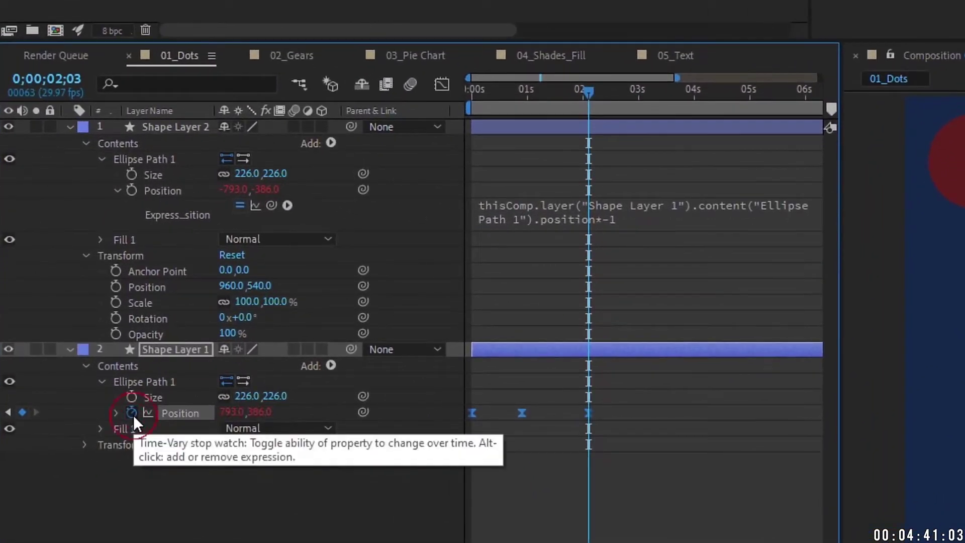
{"action": "type", "text": "loop"}
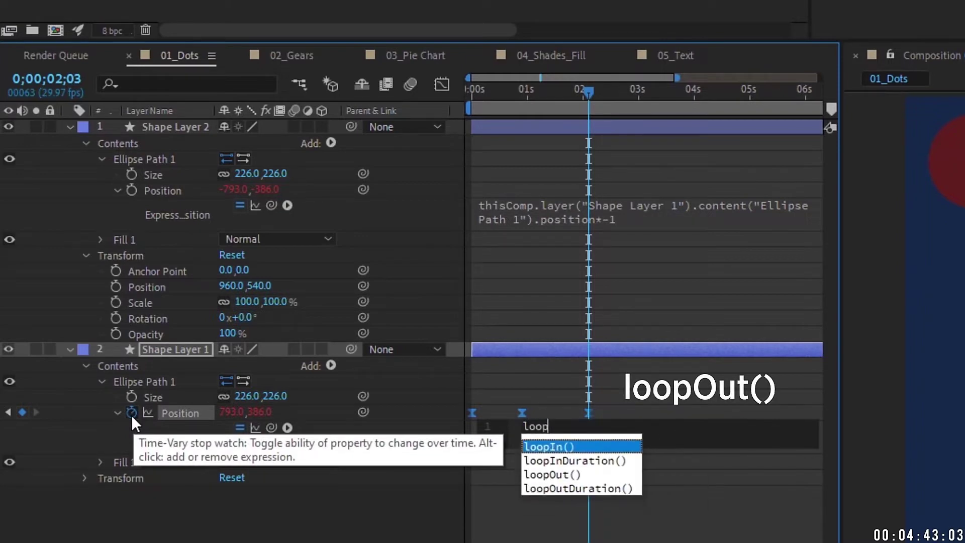
{"action": "key", "text": "Down"}
{"action": "key", "text": "Down"}
{"action": "key", "text": "Down"}
{"action": "key", "text": "Up"}
{"action": "key", "text": "Return"}
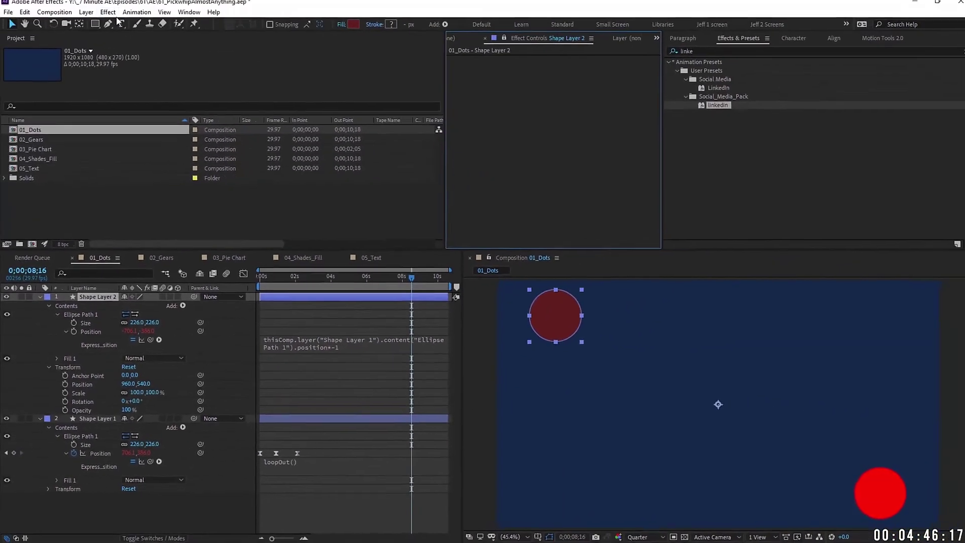
Step: Apply Fast Box Blur with a Blur Radius of 46 to both shape layers and preview the animation
{"action": "left_click", "coordinate": [107, 17]}
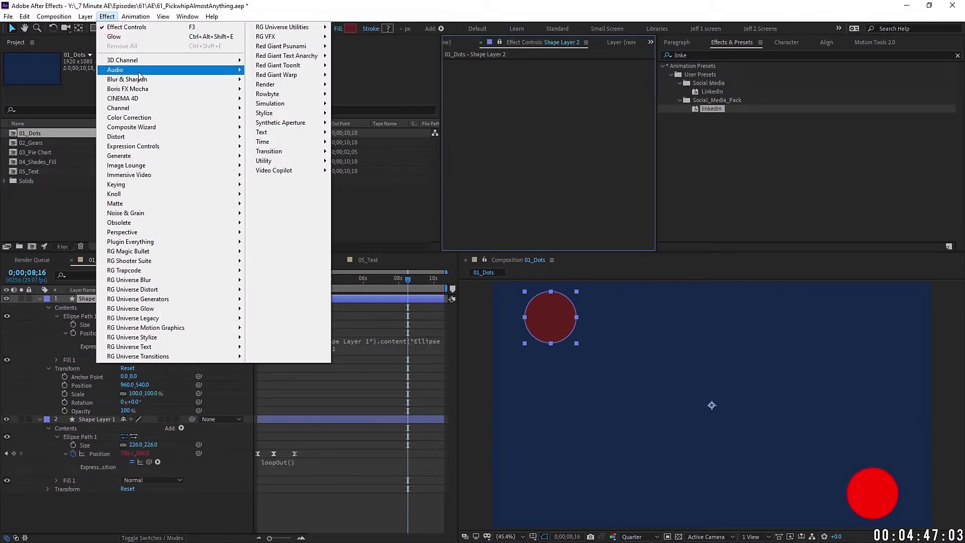
{"action": "mouse_move", "coordinate": [139, 79]}
{"action": "left_click", "coordinate": [274, 191]}
{"action": "left_click", "coordinate": [102, 425]}
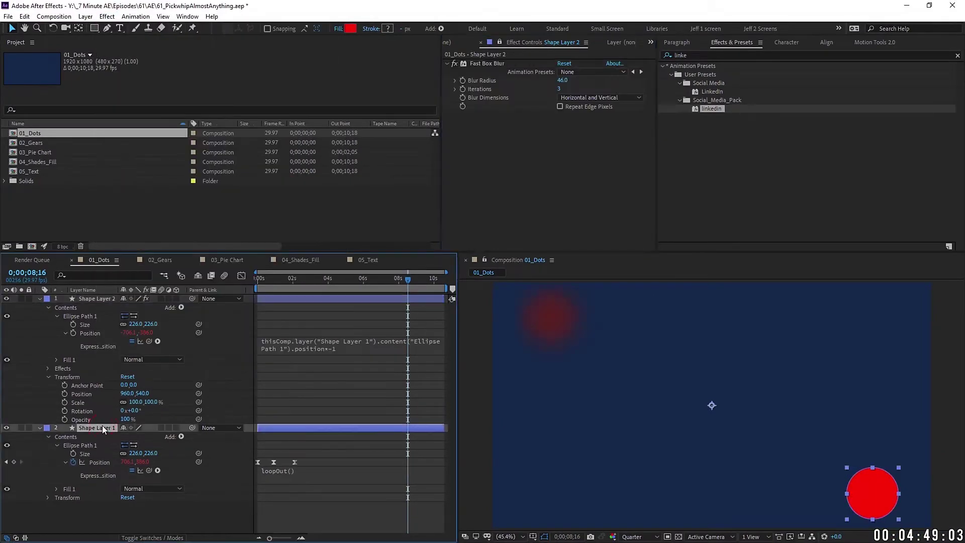
{"action": "key", "text": "space"}
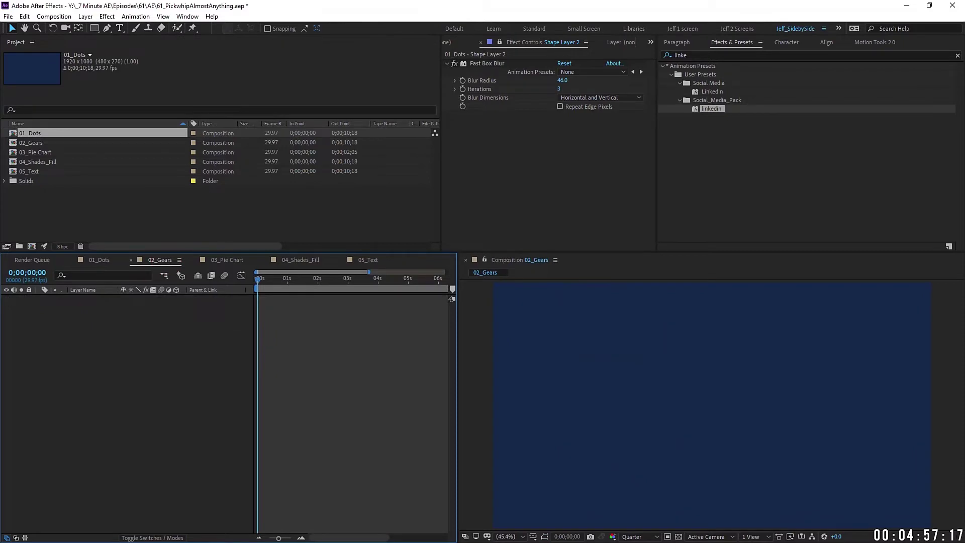
Step: Search the presets for "gear", apply gear_7Min in the 02_Gears composition, and duplicate the resulting shape layer
{"action": "left_click", "coordinate": [693, 56]}
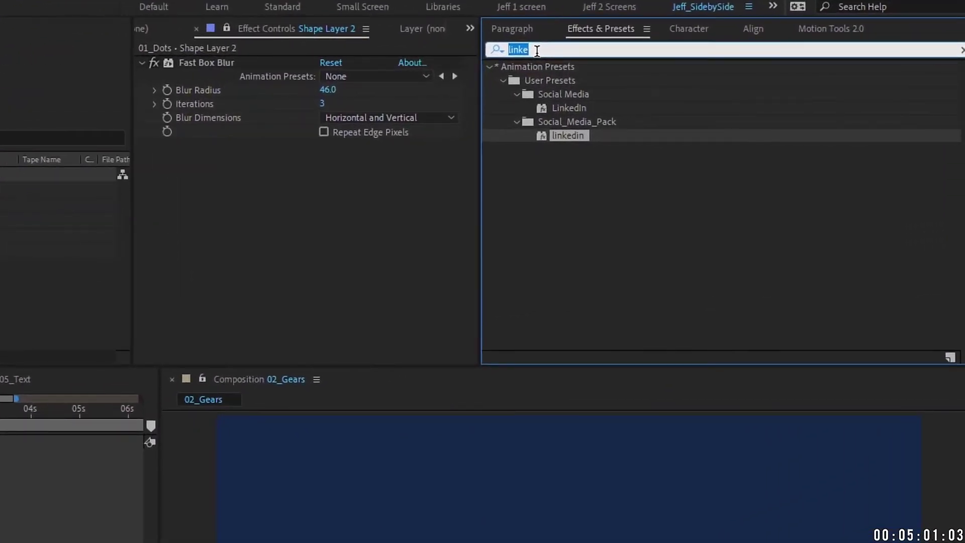
{"action": "type", "text": "gear"}
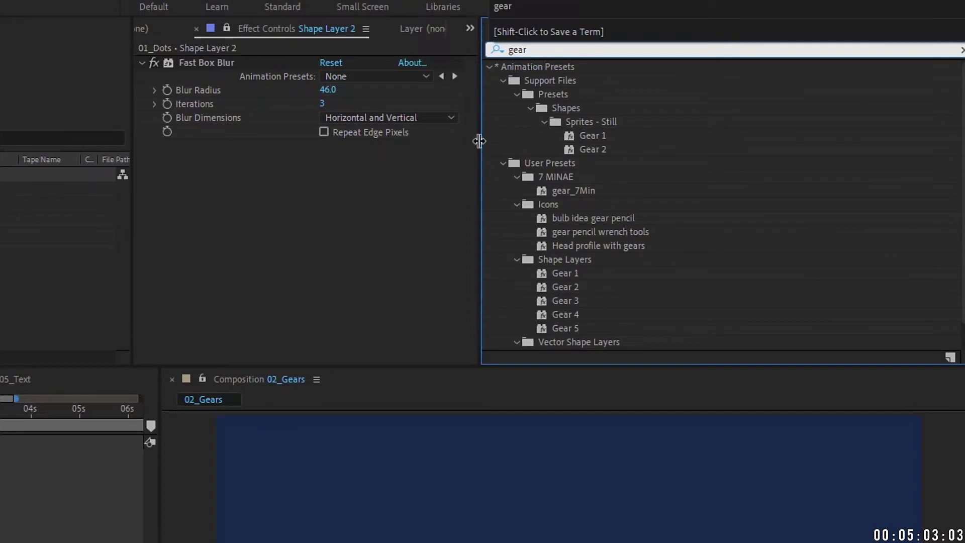
{"action": "double_click", "coordinate": [570, 191]}
{"action": "left_click", "coordinate": [102, 328]}
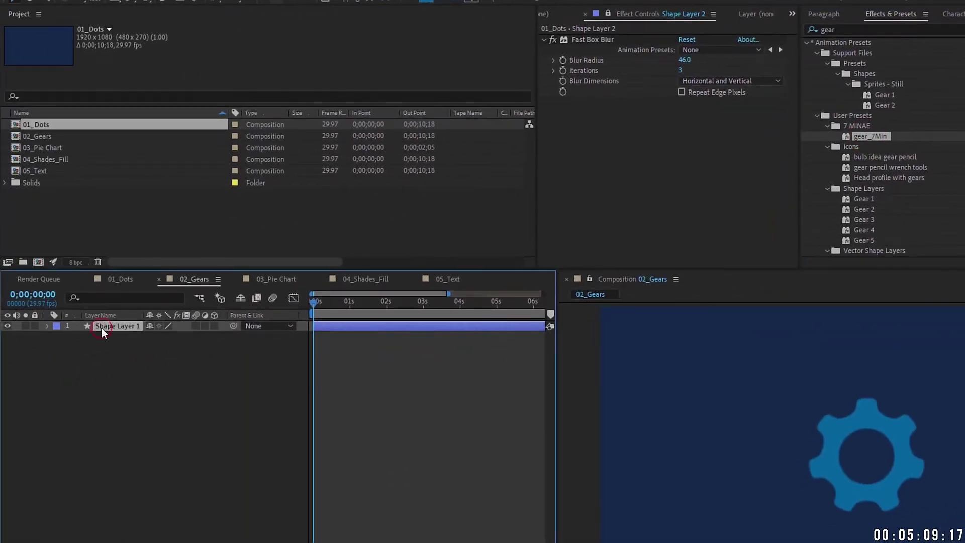
{"action": "key", "text": "ctrl+d"}
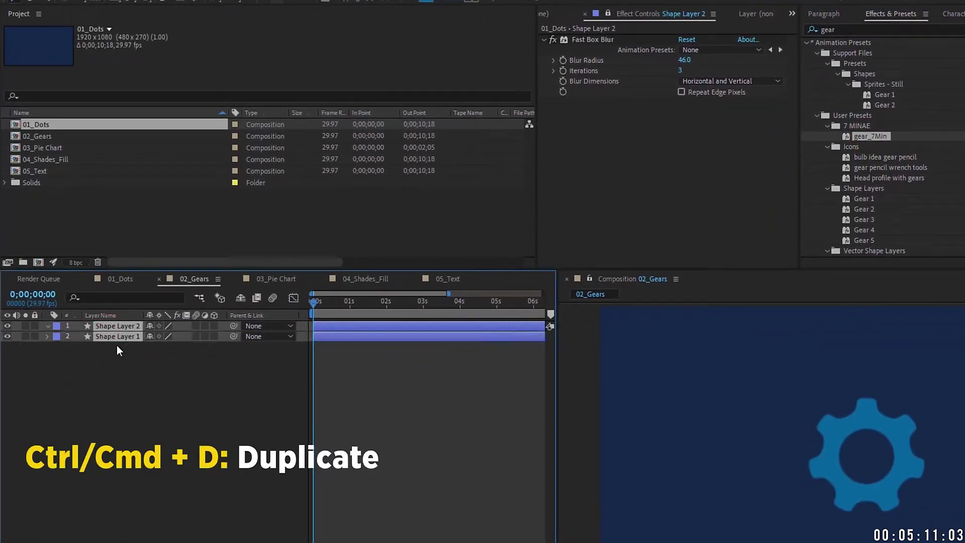
Step: Reveal Position, Scale and Rotation on both gears, and set X Position to 779 on Shape Layer 1 and 1057 on Shape Layer 2
{"action": "key", "text": "p"}
{"action": "key", "text": "shift+s"}
{"action": "key", "text": "shift+r"}
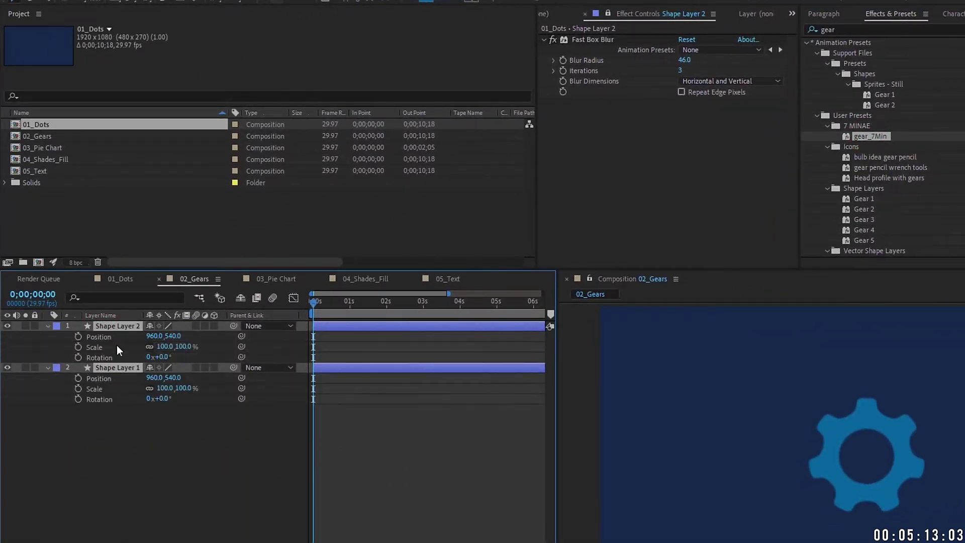
{"action": "key", "text": "F2"}
{"action": "left_click", "coordinate": [123, 367]}
{"action": "left_click_drag", "start_coordinate": [156, 378], "coordinate": [64, 372]}
{"action": "left_click_drag", "start_coordinate": [154, 336], "coordinate": [203, 336]}
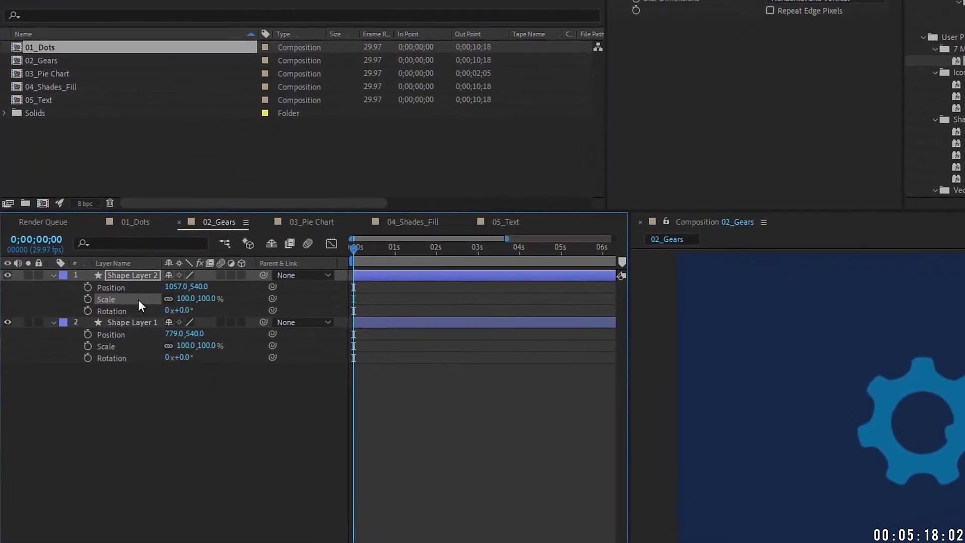
Step: Link Shape Layer 2's Scale to Shape Layer 1's multiplied by .5, and set Shape Layer 2's Y Position to 474
{"action": "left_click_drag", "start_coordinate": [272, 298], "coordinate": [105, 346]}
{"action": "left_click", "coordinate": [101, 159]}
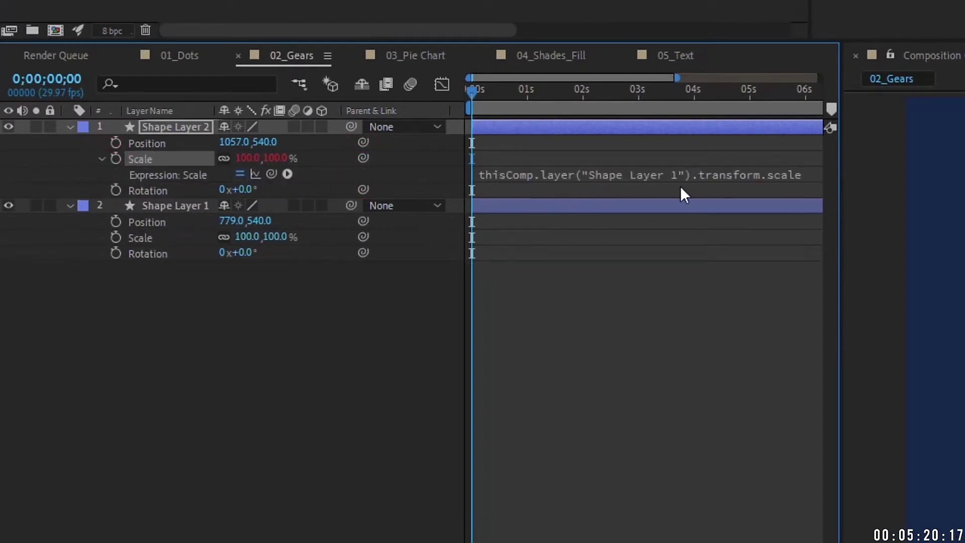
{"action": "left_click", "coordinate": [715, 179]}
{"action": "type", "text": "*"}
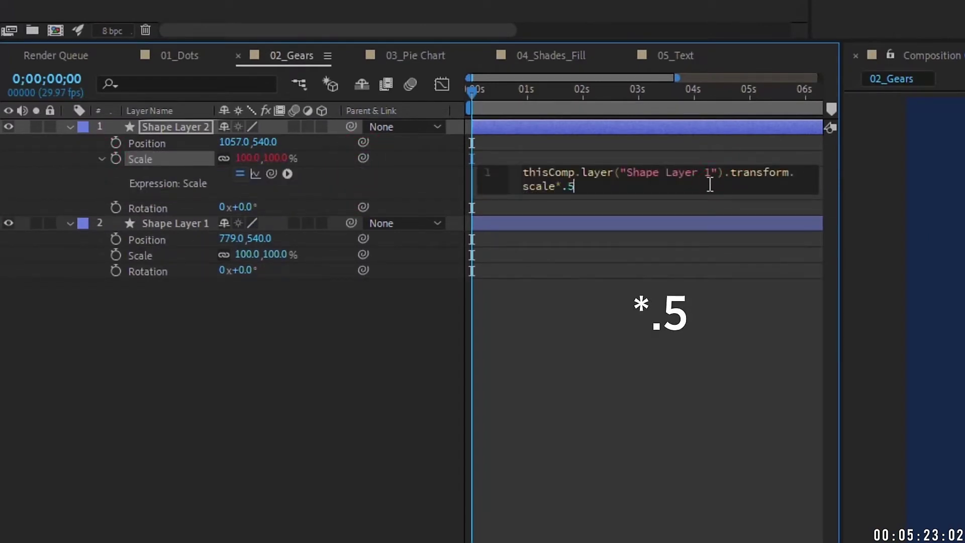
{"action": "left_click_drag", "start_coordinate": [272, 142], "coordinate": [211, 134]}
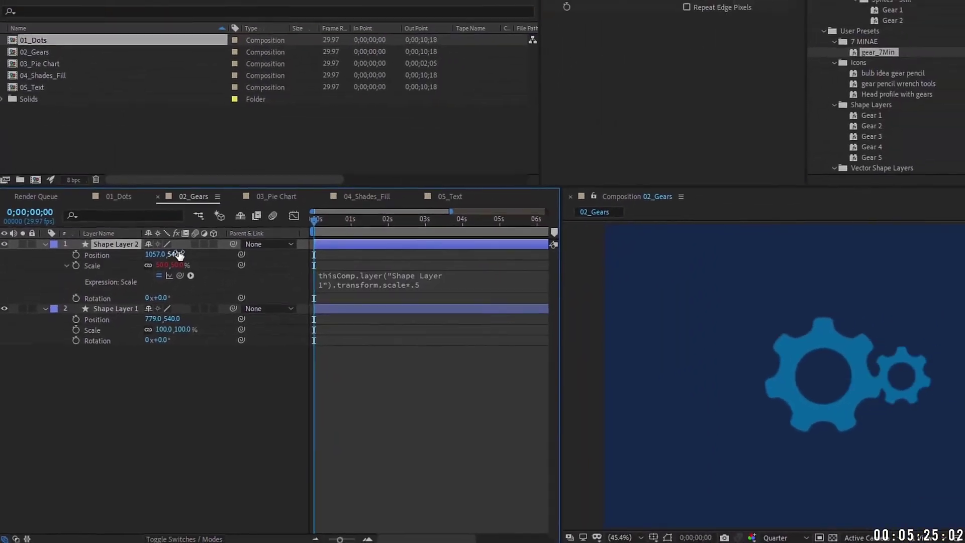
{"action": "key", "text": "Up"}
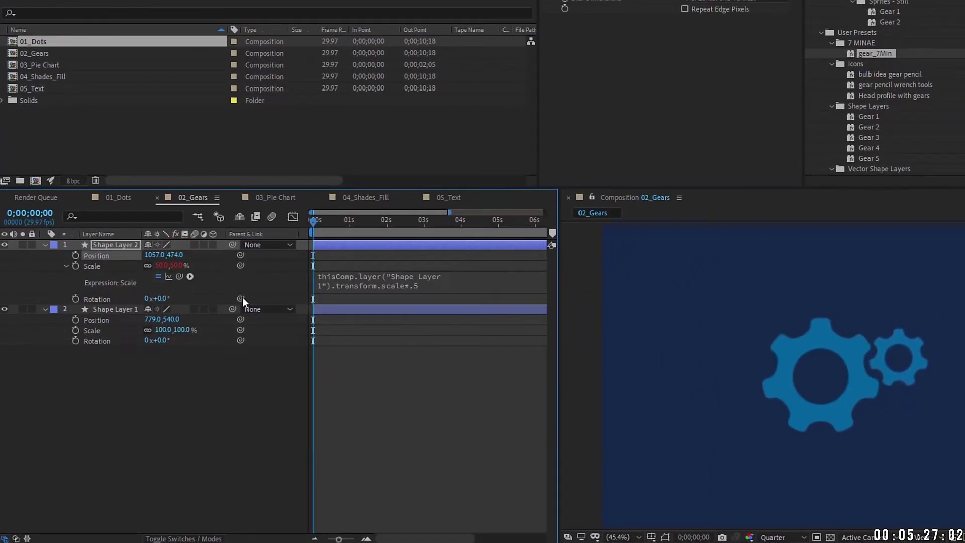
Step: Link Shape Layer 2's Rotation to Shape Layer 1's Rotation and test it on the large gear
{"action": "left_click_drag", "start_coordinate": [243, 297], "coordinate": [98, 341]}
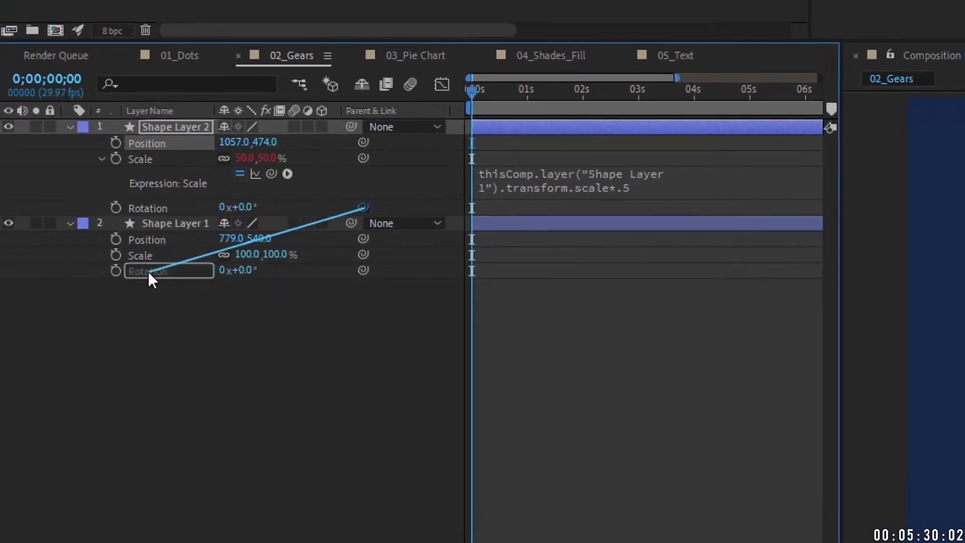
{"action": "left_click_drag", "start_coordinate": [148, 271], "coordinate": [149, 272]}
{"action": "left_click", "coordinate": [156, 272]}
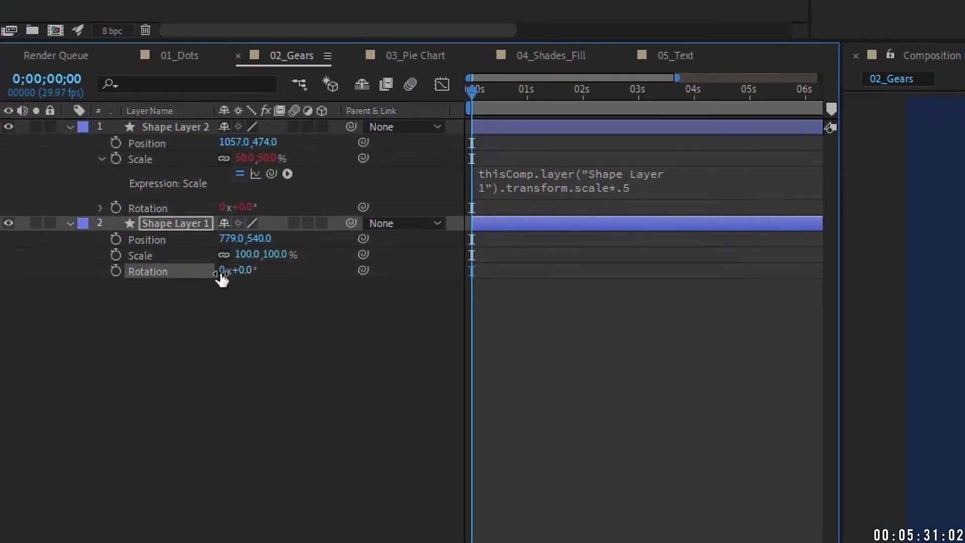
Step: Drive Shape Layer 1's Rotation with the expression time*100 and preview the turning gears
{"action": "left_click", "coordinate": [119, 269], "text": "alt"}
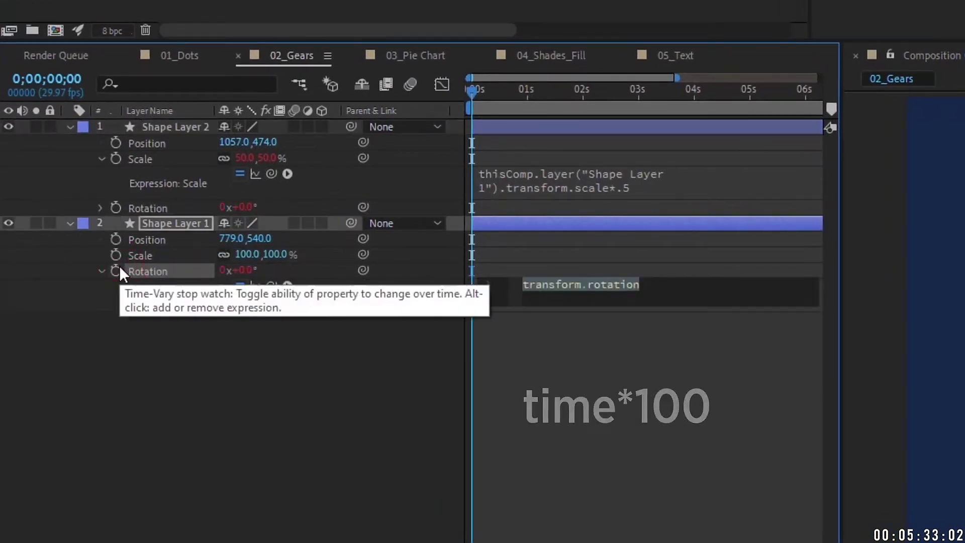
{"action": "type", "text": "time*100"}
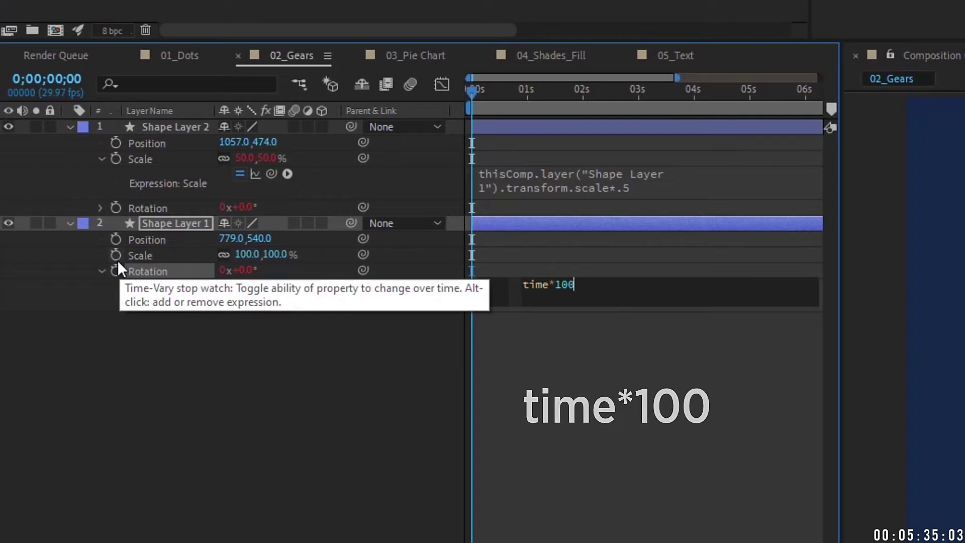
{"action": "key", "text": "KP_Enter"}
{"action": "key", "text": "space"}
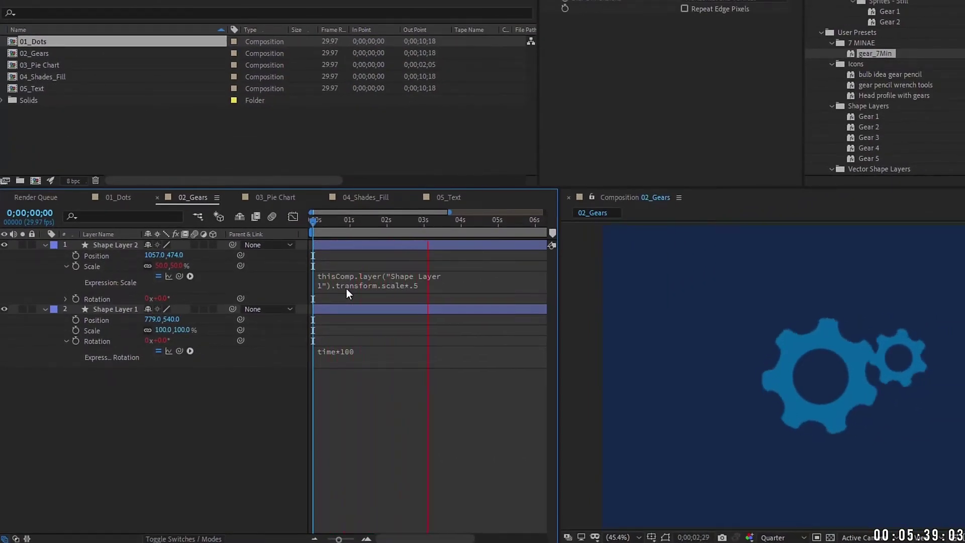
Step: Multiply Shape Layer 2's Rotation expression by -2 and move that gear to Position 1065, 425.2
{"action": "left_click", "coordinate": [334, 220]}
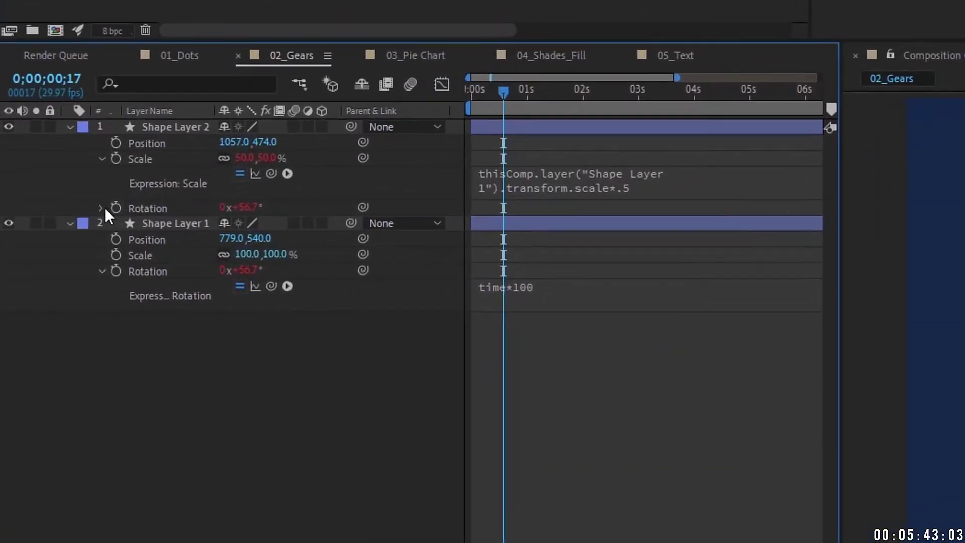
{"action": "left_click", "coordinate": [116, 207], "text": "alt"}
{"action": "type", "text": "thisComp.layer(\"Shape Layer 1\").transform.rotation"}
{"action": "type", "text": "*"}
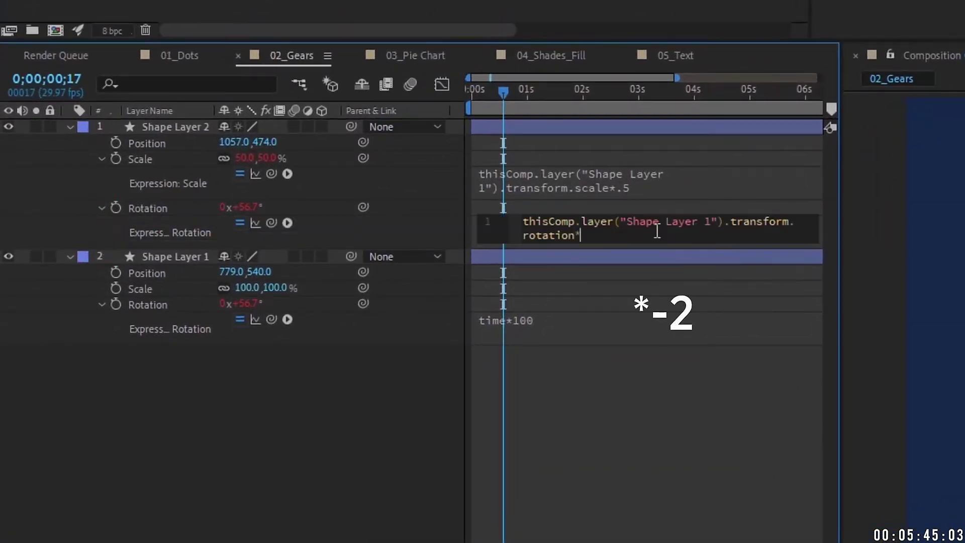
{"action": "type", "text": "-"}
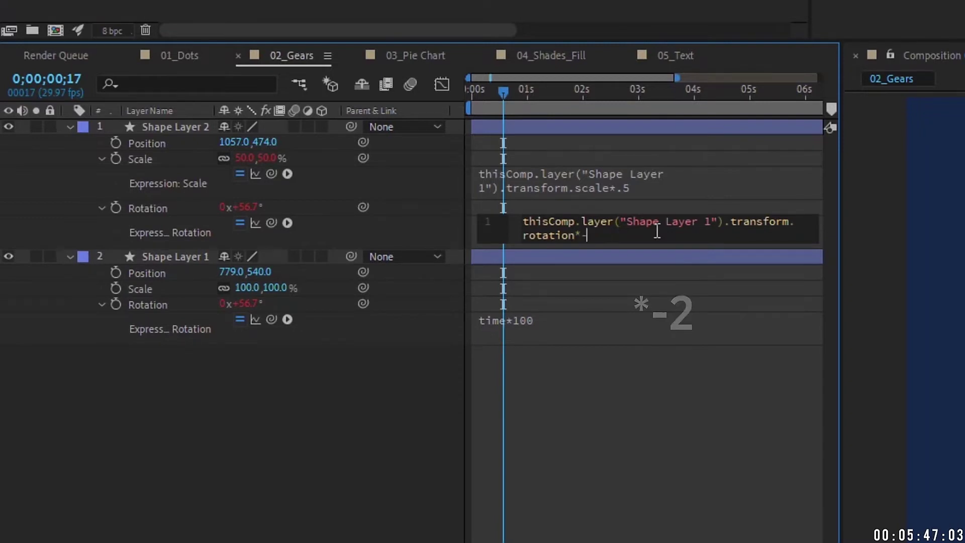
{"action": "type", "text": "2"}
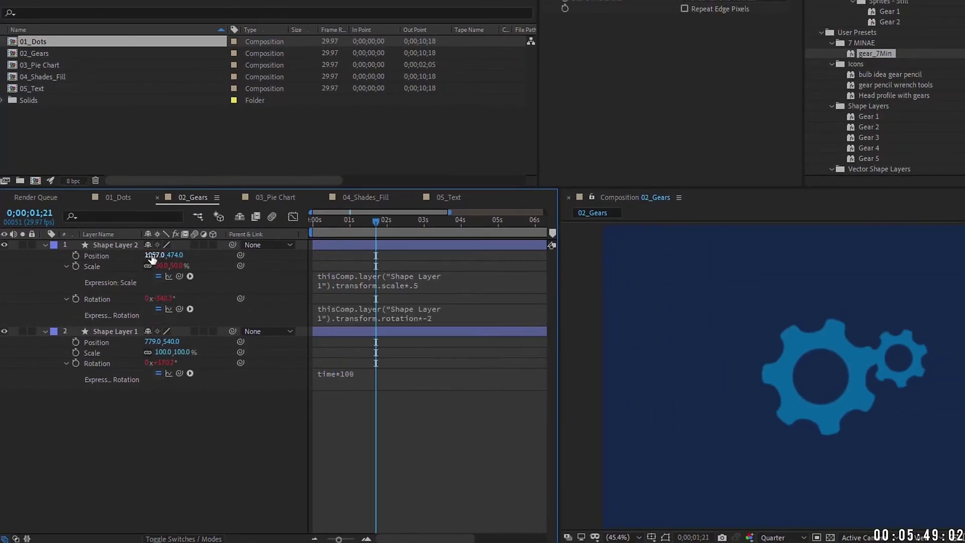
{"action": "left_click_drag", "start_coordinate": [154, 255], "coordinate": [197, 253]}
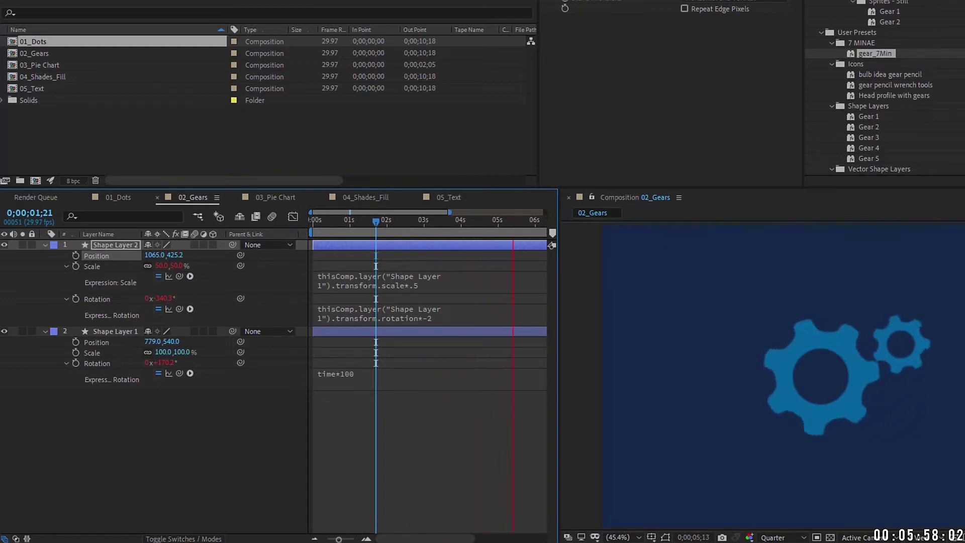
Step: Change Shape Layer 1's Rotation expression to time*-100 and preview from the start
{"action": "left_click", "coordinate": [355, 374]}
{"action": "left_click", "coordinate": [369, 372]}
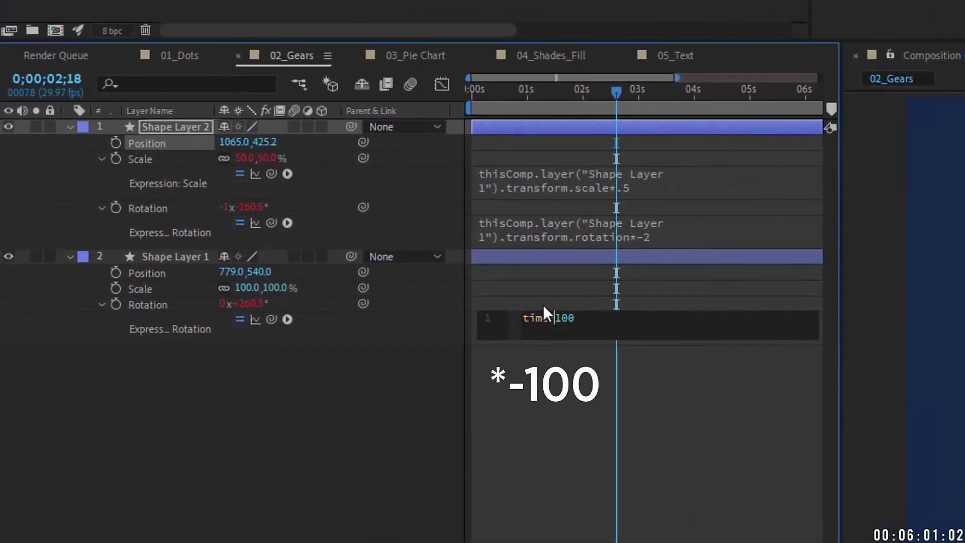
{"action": "left_click", "coordinate": [472, 89]}
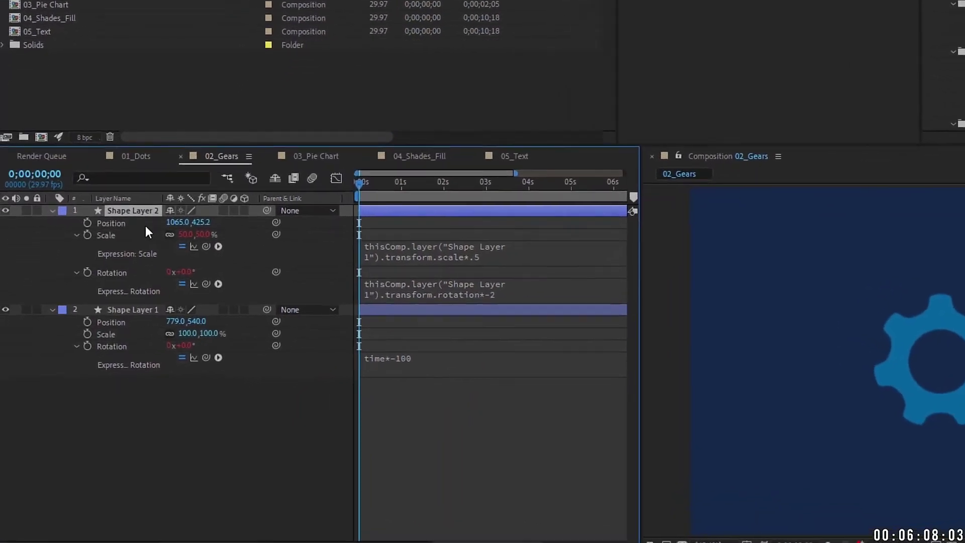
Step: Duplicate Shape Layer 2 and change the copy's Scale expression multiplier to 2
{"action": "key", "text": "ctrl+d"}
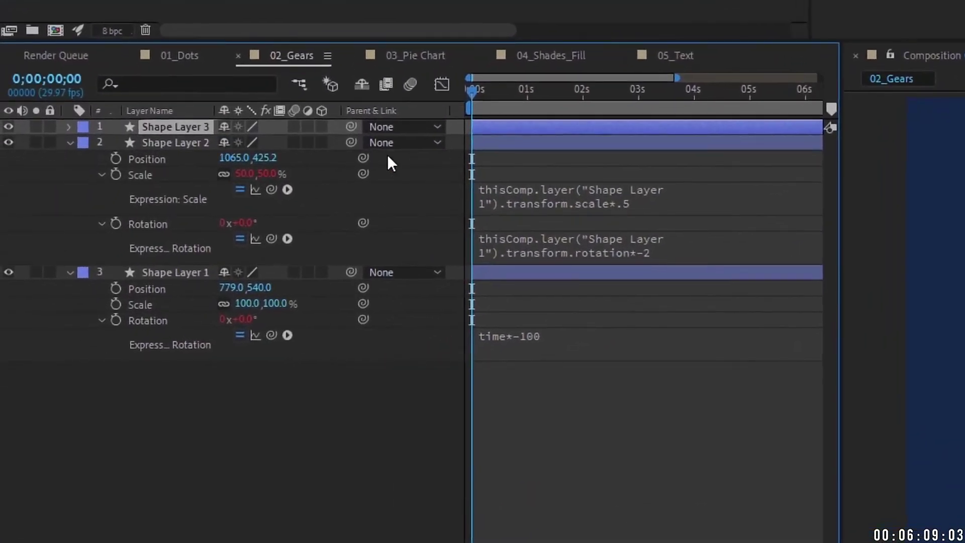
{"action": "key", "text": "e"}
{"action": "key", "text": "e"}
{"action": "left_click", "coordinate": [622, 162]}
{"action": "key", "text": "BackSpace"}
{"action": "type", "text": "2"}
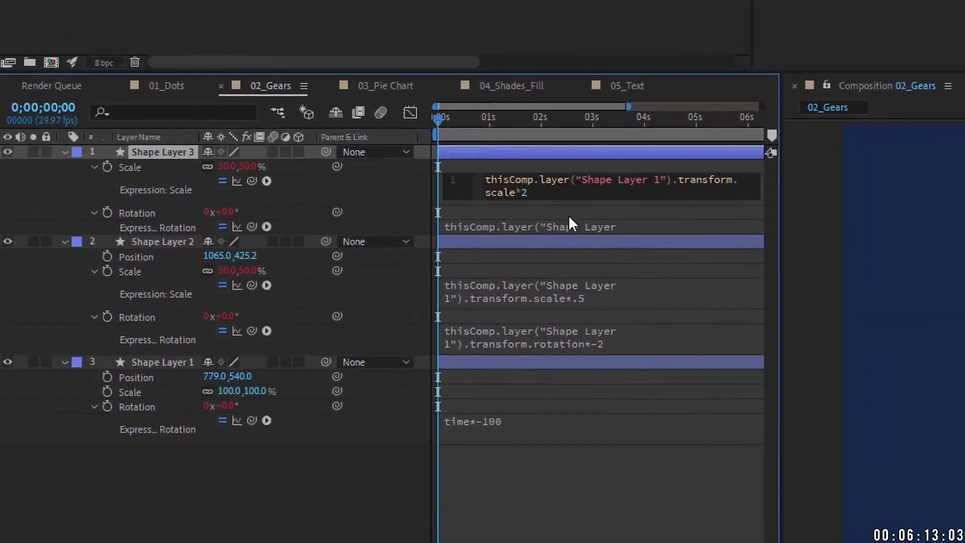
Step: Show Shape Layer 3's Position and move the enlarged gear to about 333, 214.2
{"action": "left_click", "coordinate": [176, 125]}
{"action": "key", "text": "shift+p"}
{"action": "left_click", "coordinate": [153, 255]}
{"action": "type", "text": "256"}
{"action": "key", "text": "Return"}
{"action": "left_click_drag", "start_coordinate": [168, 255], "coordinate": [188, 255]}
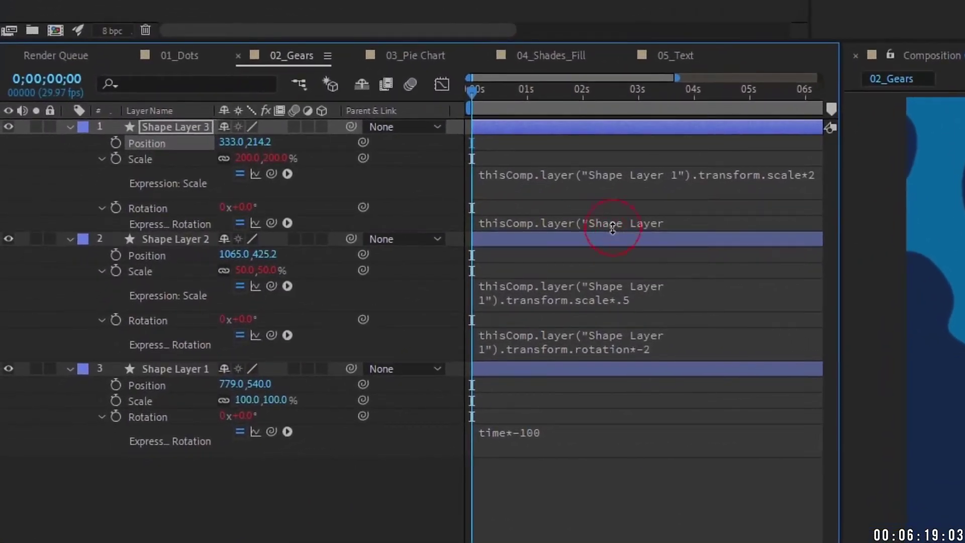
Step: Change Shape Layer 3's Rotation expression so Shape Layer 1's rotation is multiplied by -.5
{"action": "left_click", "coordinate": [612, 232]}
{"action": "left_click", "coordinate": [623, 247]}
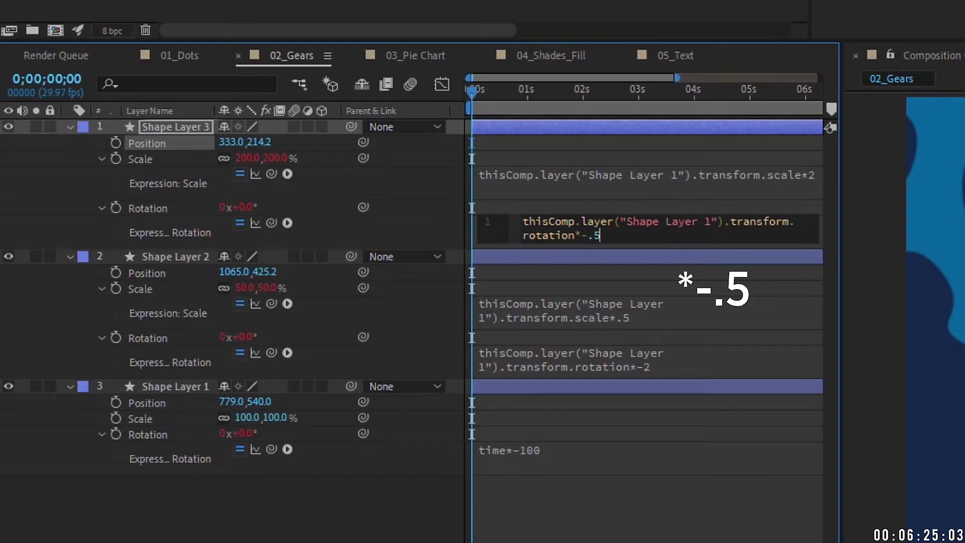
{"action": "left_click", "coordinate": [461, 90]}
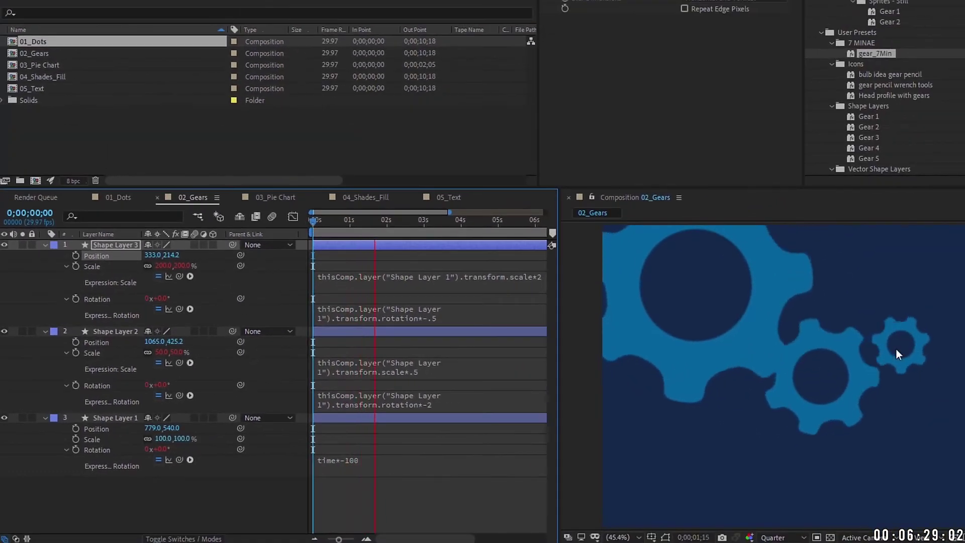
Step: Mesh the largest gear with the middle one at Position 282.3, 227.4 and preview the three turning gears
{"action": "left_click_drag", "start_coordinate": [723, 321], "coordinate": [709, 325]}
{"action": "key", "text": "space"}
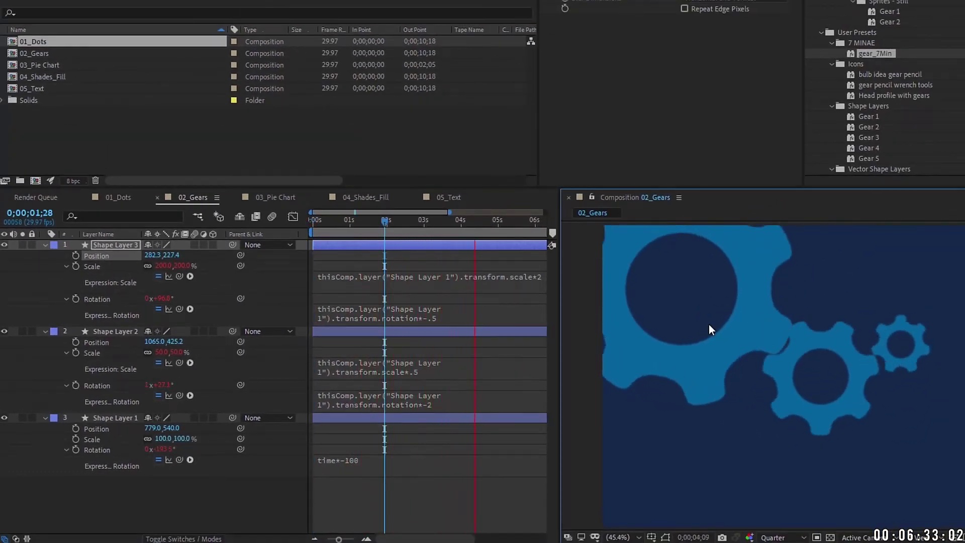
{"action": "left_click_drag", "start_coordinate": [703, 283], "coordinate": [823, 350]}
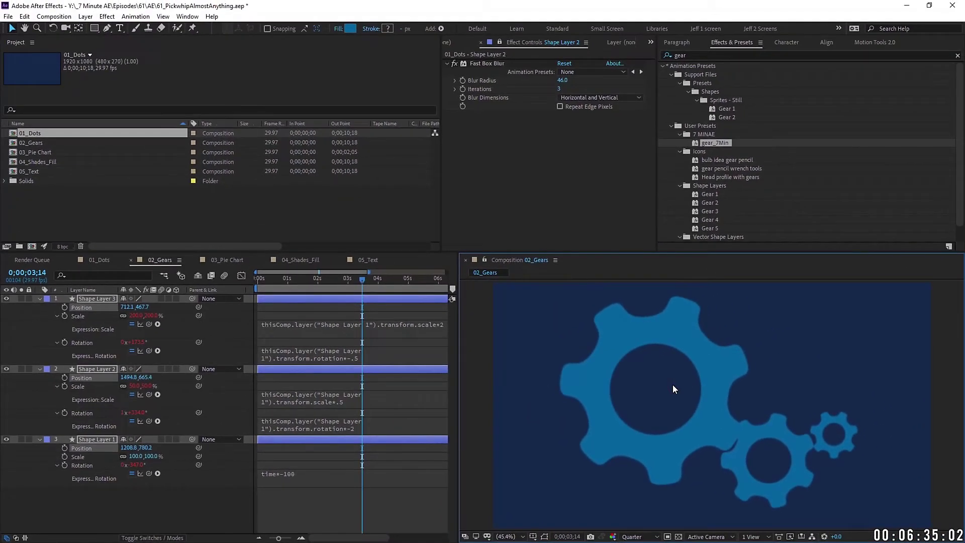
{"action": "key", "text": "space"}
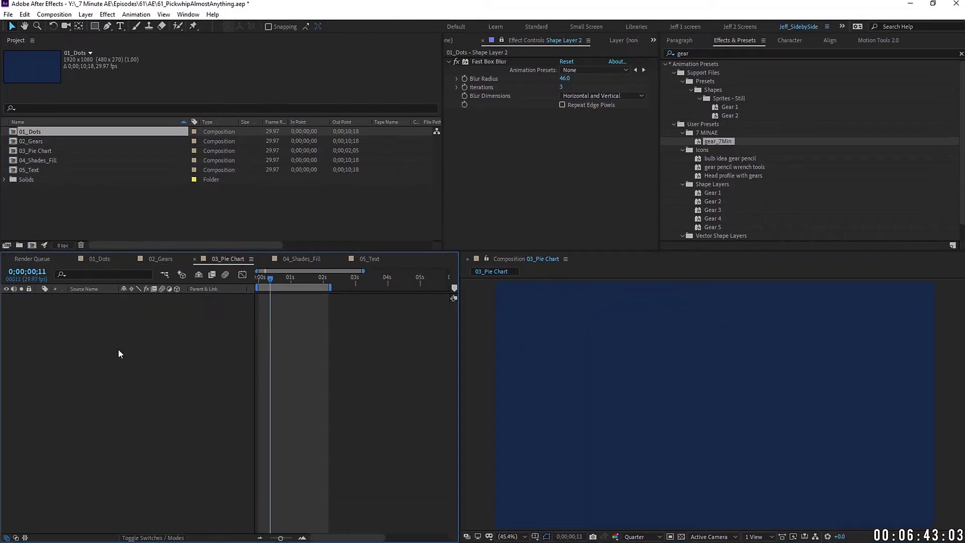
Step: In the 03_Pie Chart composition, create a shape layer containing a group with an ellipse path and a fill
{"action": "right_click", "coordinate": [115, 349]}
{"action": "mouse_move", "coordinate": [150, 352]}
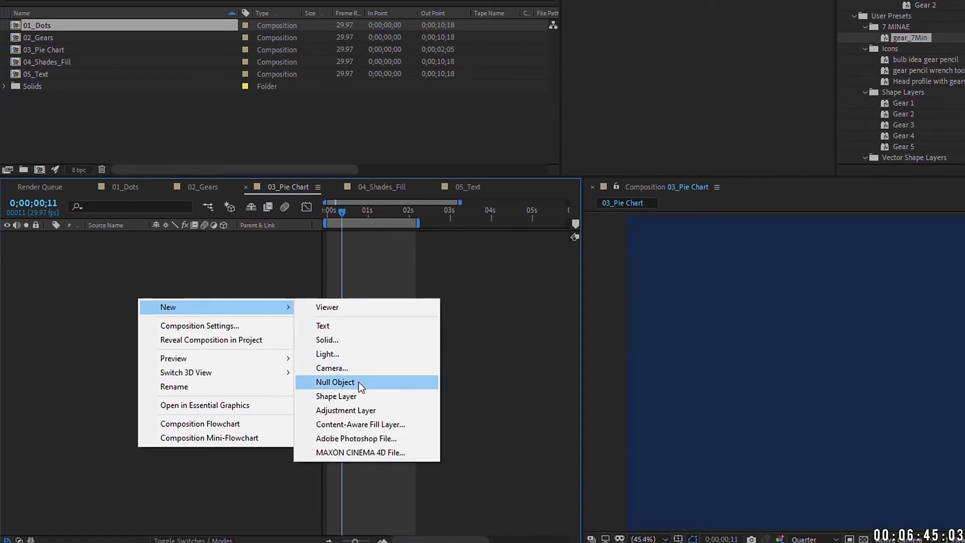
{"action": "left_click", "coordinate": [342, 396]}
{"action": "left_click", "coordinate": [230, 247]}
{"action": "left_click", "coordinate": [267, 251]}
{"action": "left_click", "coordinate": [229, 248]}
{"action": "left_click", "coordinate": [281, 287]}
{"action": "left_click", "coordinate": [231, 248]}
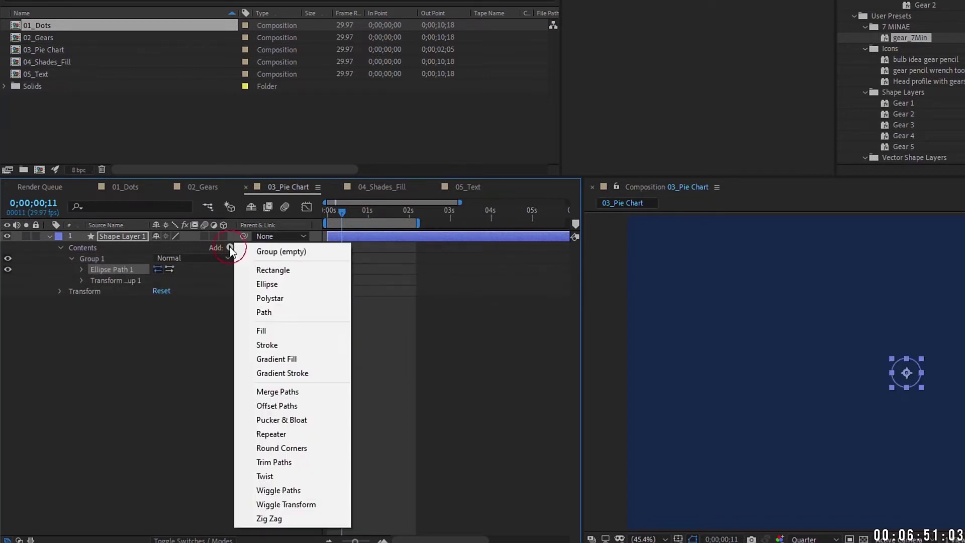
{"action": "left_click", "coordinate": [276, 330]}
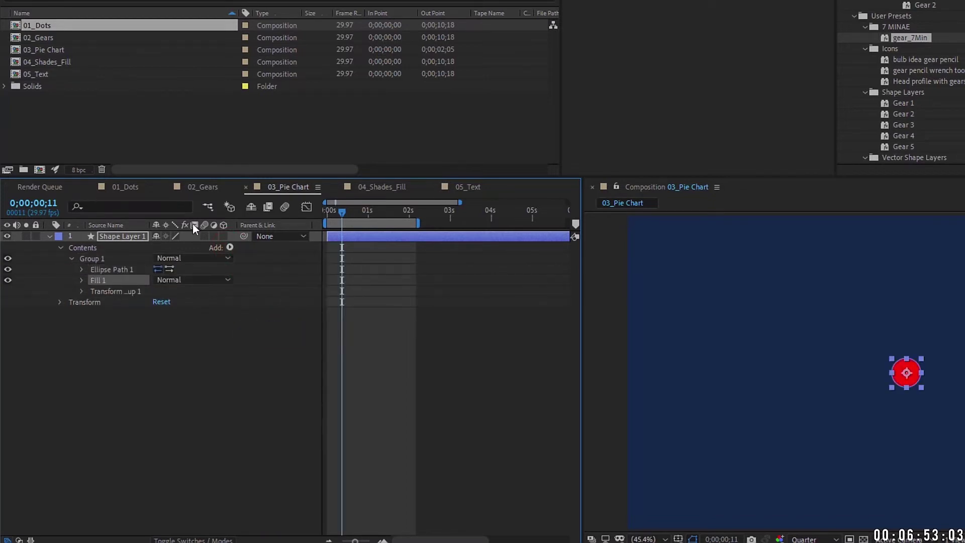
Step: Enlarge the ellipse path's Size to 310, 310
{"action": "left_click", "coordinate": [93, 258]}
{"action": "left_click", "coordinate": [82, 269]}
{"action": "left_click_drag", "start_coordinate": [173, 280], "coordinate": [294, 267]}
Step: Try to wipe the filled circle with a Trim Paths operator by changing its End value, and delete the operator
{"action": "left_click", "coordinate": [233, 250]}
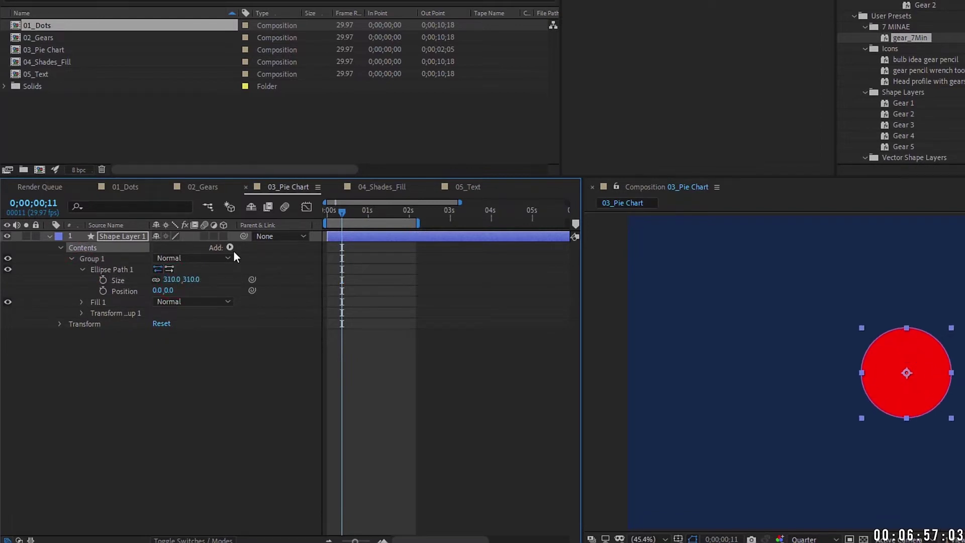
{"action": "left_click", "coordinate": [234, 250]}
{"action": "left_click", "coordinate": [287, 464]}
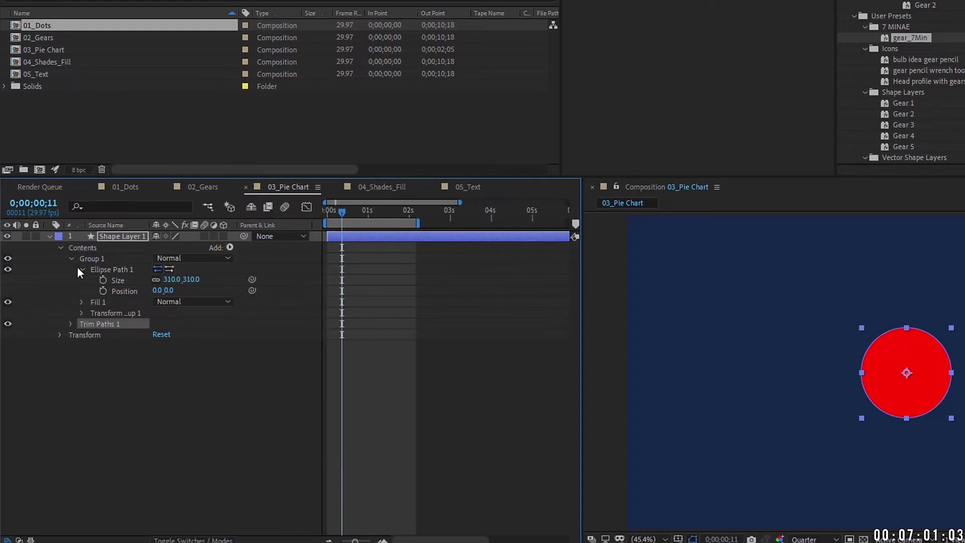
{"action": "left_click", "coordinate": [70, 324]}
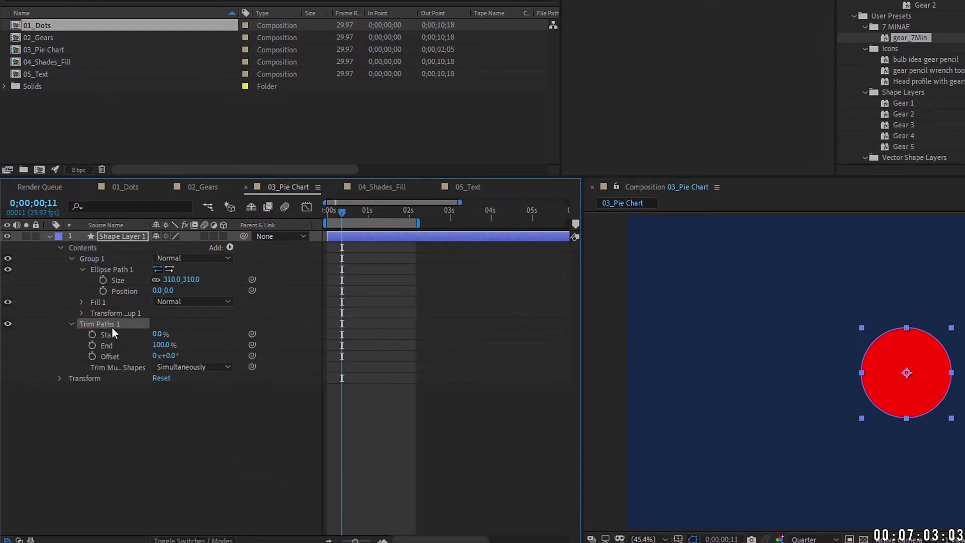
{"action": "left_click_drag", "start_coordinate": [161, 345], "coordinate": [207, 337]}
{"action": "key", "text": "Delete"}
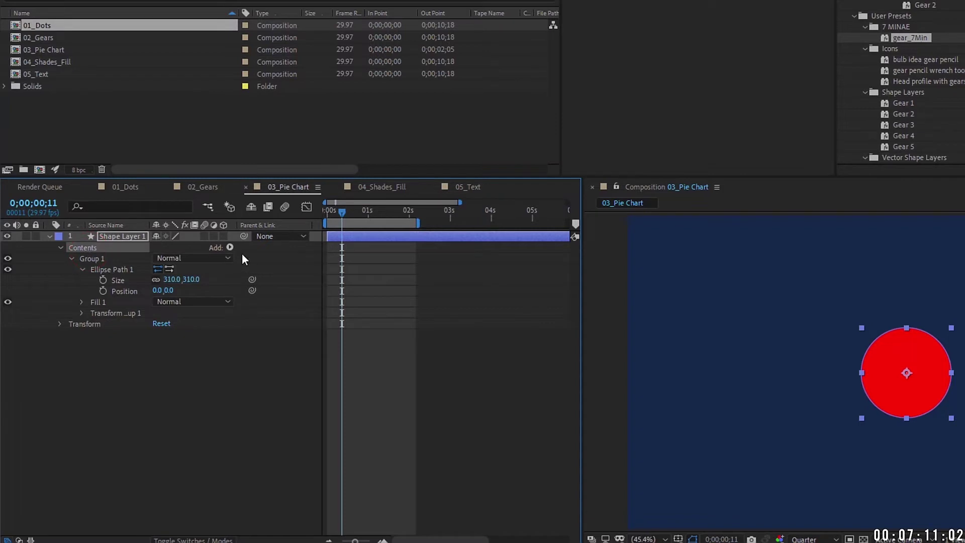
Step: Replace the circle's fill with a stroke
{"action": "left_click", "coordinate": [230, 248]}
{"action": "left_click", "coordinate": [288, 345]}
{"action": "left_click", "coordinate": [99, 301]}
{"action": "key", "text": "Delete"}
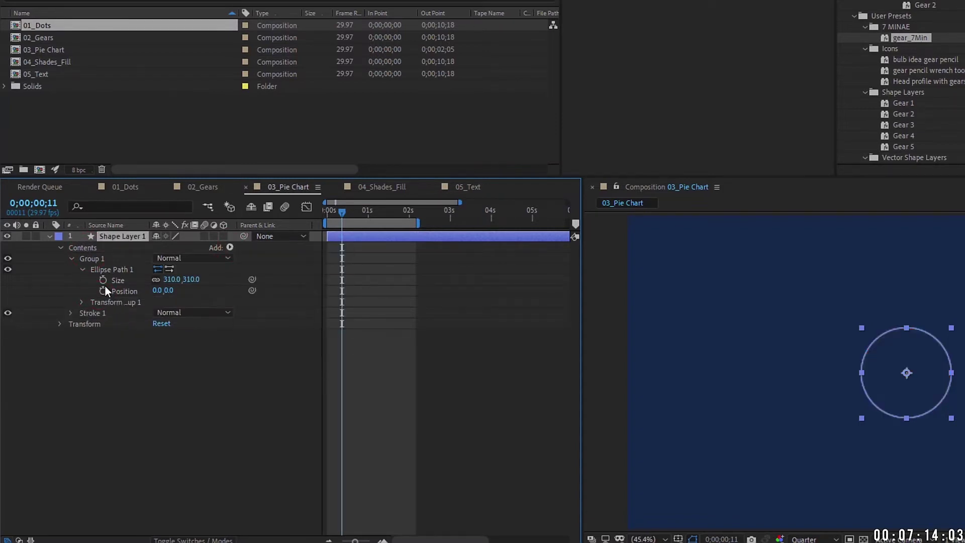
Step: Add a Trim Paths operator to the stroked circle and select its End property
{"action": "left_click", "coordinate": [220, 247]}
{"action": "left_click", "coordinate": [302, 465]}
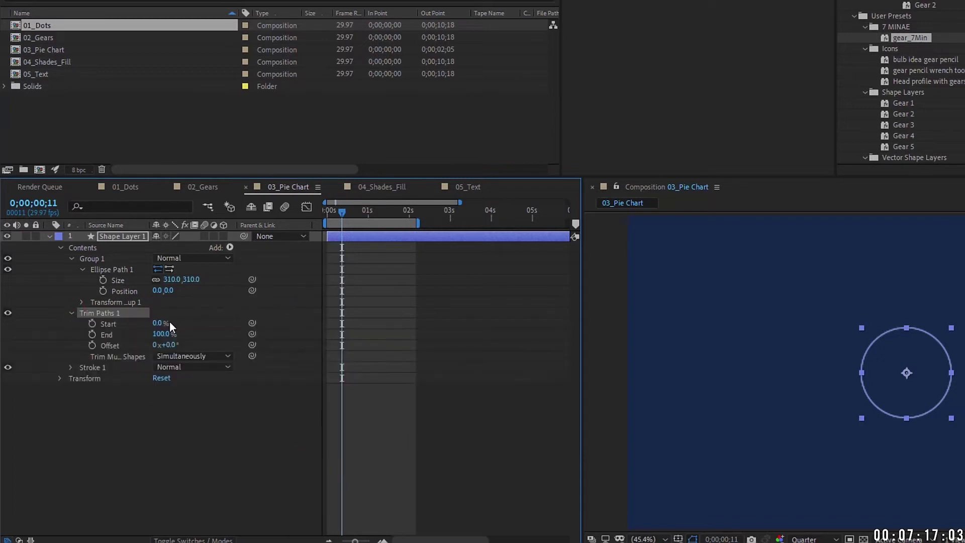
{"action": "left_click", "coordinate": [107, 335]}
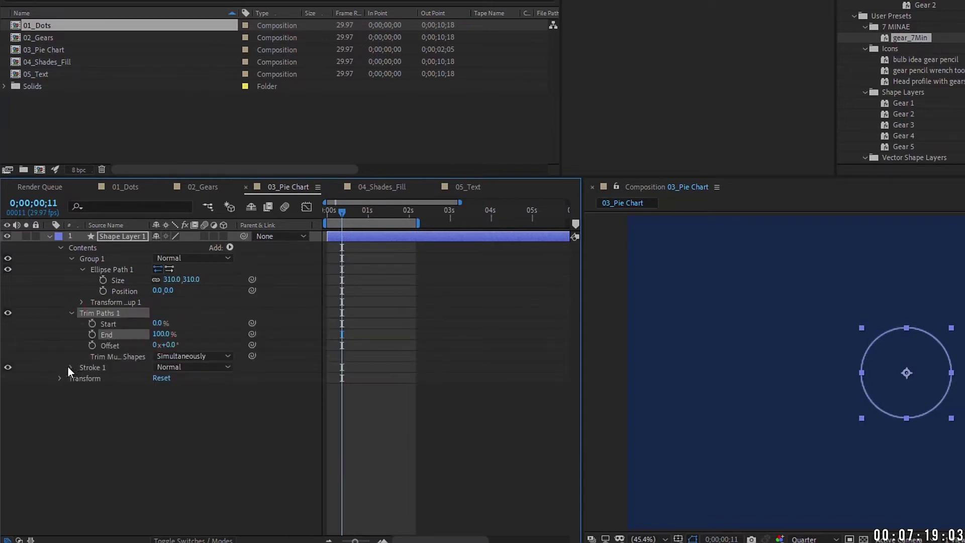
Step: Link the Stroke Width to the ellipse path's Size with the pick whip
{"action": "left_click", "coordinate": [70, 368]}
{"action": "left_click", "coordinate": [71, 313]}
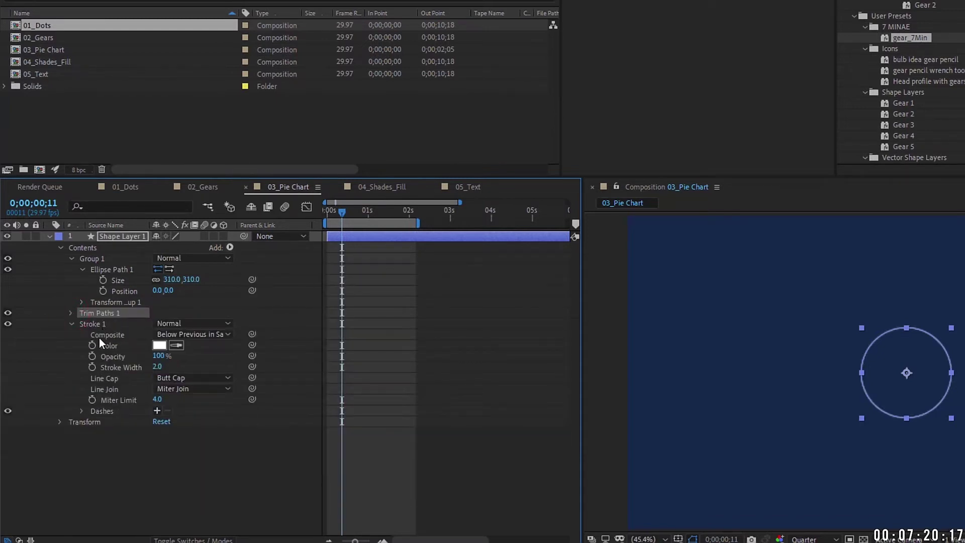
{"action": "left_click", "coordinate": [121, 368]}
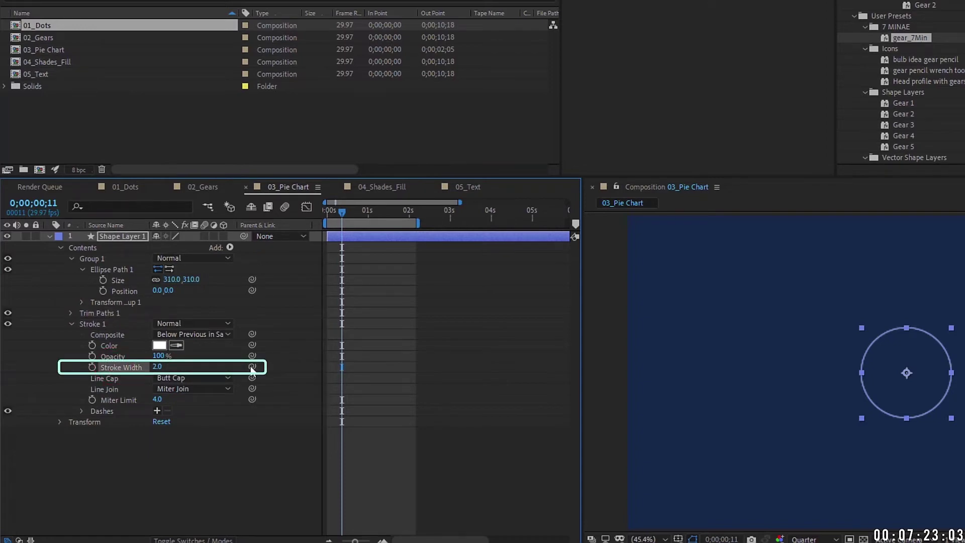
{"action": "mouse_move", "coordinate": [252, 366]}
{"action": "left_mouse_down"}
{"action": "mouse_move", "coordinate": [121, 288]}
{"action": "mouse_move", "coordinate": [167, 281]}
{"action": "left_mouse_up"}
Step: Keyframe Trim Paths End from 0% to 100% over about one second, apply Easy Ease to the keyframes, and preview the wipe
{"action": "left_click", "coordinate": [70, 313]}
{"action": "key", "text": "Home"}
{"action": "left_click", "coordinate": [73, 376]}
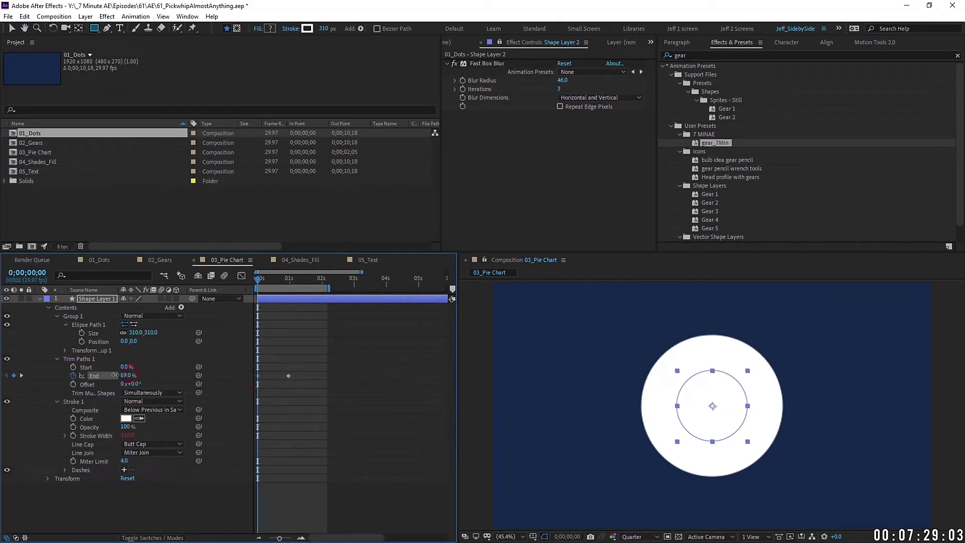
{"action": "left_click_drag", "start_coordinate": [129, 375], "coordinate": [80, 375]}
{"action": "right_click", "coordinate": [289, 375]}
{"action": "mouse_move", "coordinate": [352, 499]}
{"action": "left_click", "coordinate": [433, 433]}
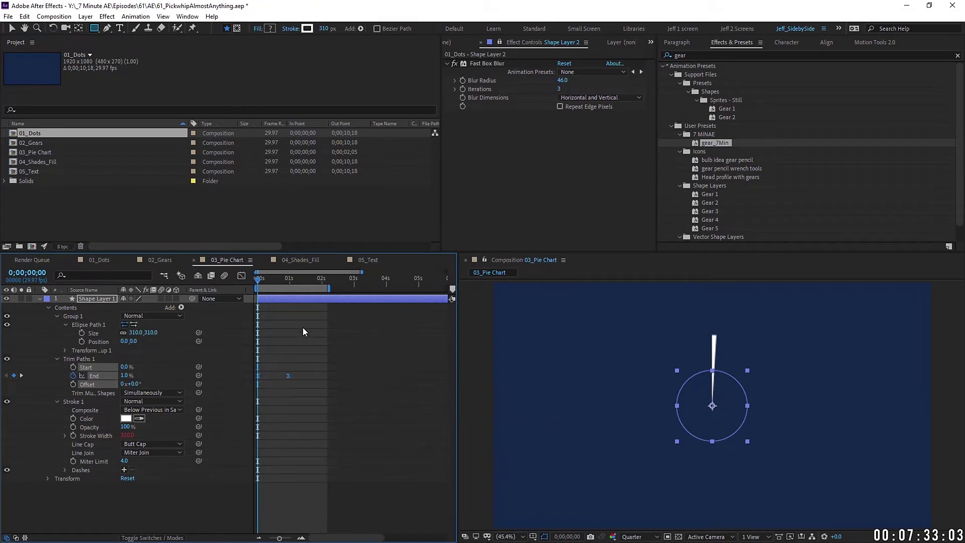
{"action": "left_click", "coordinate": [303, 327]}
{"action": "key", "text": "space"}
{"action": "key", "text": "space"}
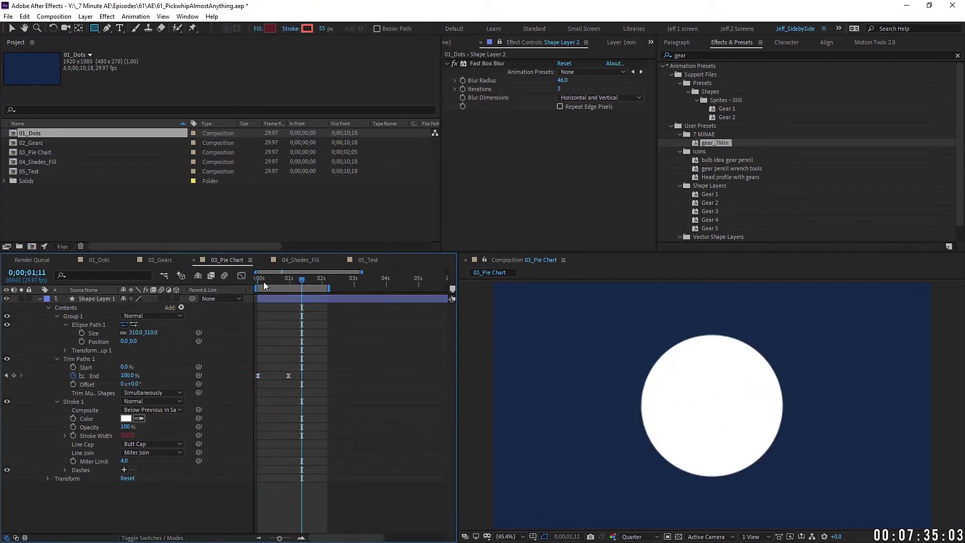
{"action": "left_click_drag", "start_coordinate": [264, 282], "coordinate": [255, 283]}
Step: Move Trim Paths 1 and Stroke 1 into Group 1 and duplicate that group
{"action": "left_click", "coordinate": [57, 316]}
{"action": "left_click", "coordinate": [65, 294]}
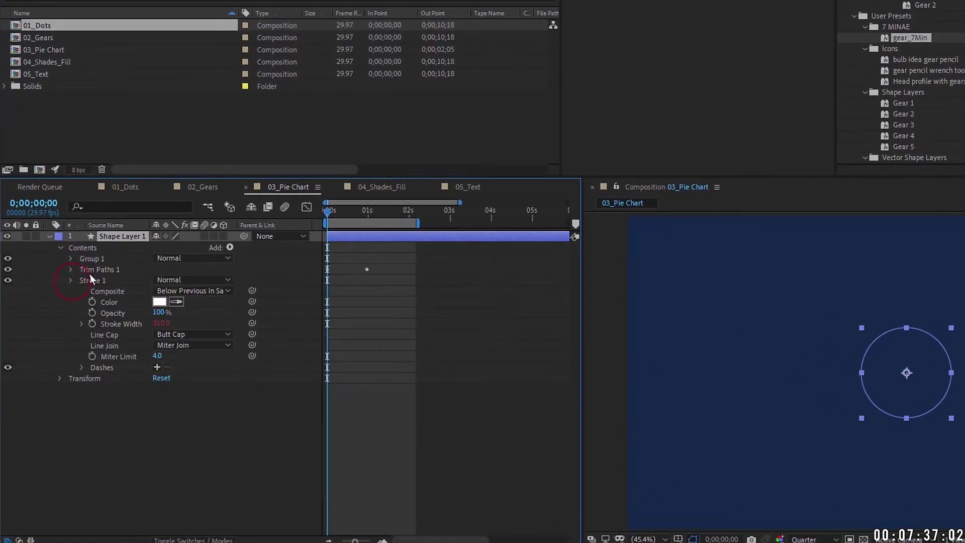
{"action": "left_click", "coordinate": [91, 272]}
{"action": "left_click_drag", "start_coordinate": [96, 255], "coordinate": [94, 257]}
{"action": "key", "text": "ctrl+d"}
Step: Change the Stroke 1 color of Group 2 to a muted red
{"action": "left_click", "coordinate": [70, 259]}
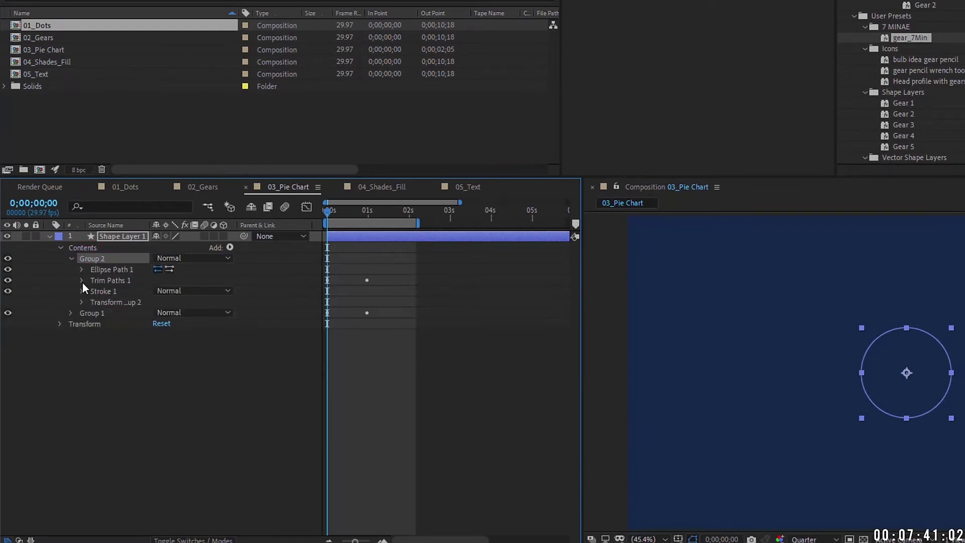
{"action": "left_click", "coordinate": [83, 291]}
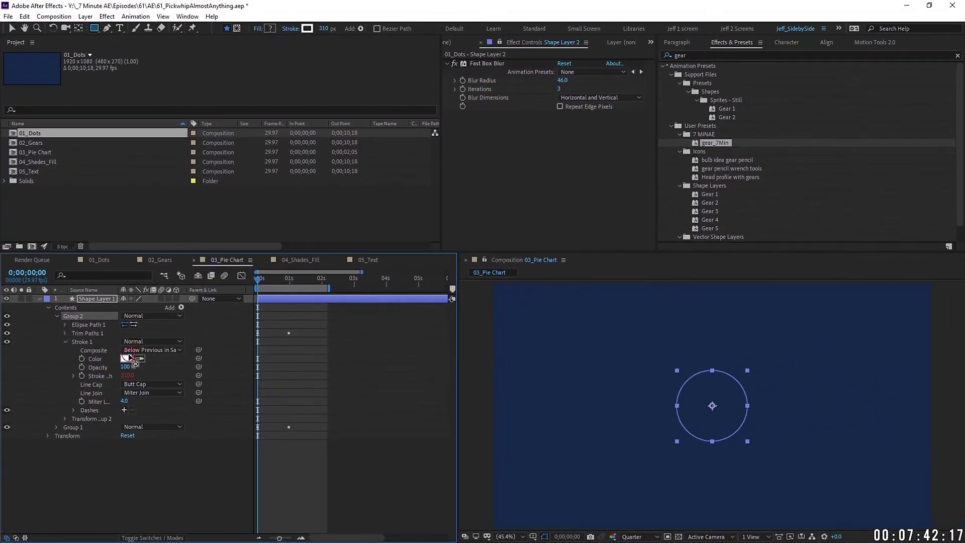
{"action": "left_click", "coordinate": [125, 358]}
{"action": "left_click_drag", "start_coordinate": [668, 185], "coordinate": [657, 160]}
{"action": "left_click", "coordinate": [825, 139]}
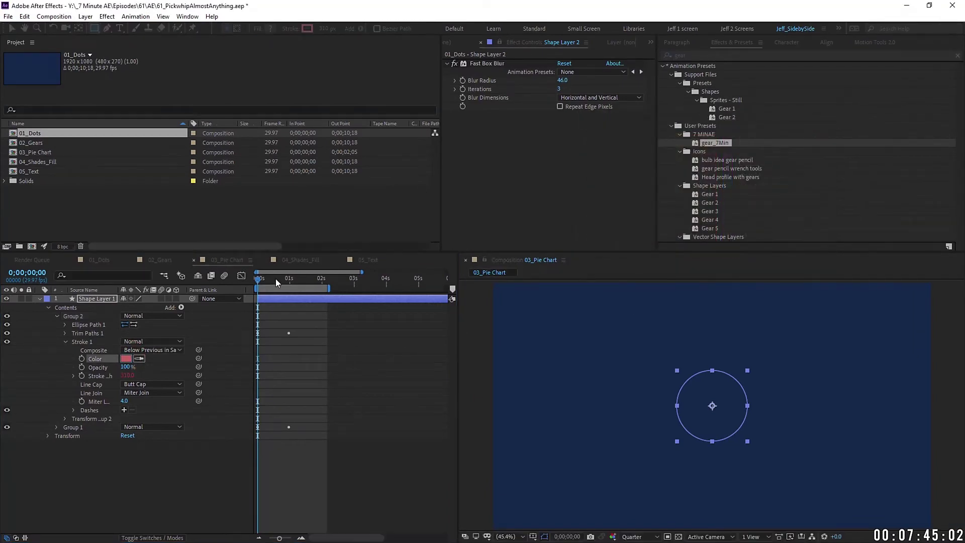
Step: Delay the red group's Trim Paths End keyframes by about 10 frames relative to the white ones
{"action": "left_click_drag", "start_coordinate": [264, 280], "coordinate": [273, 276]}
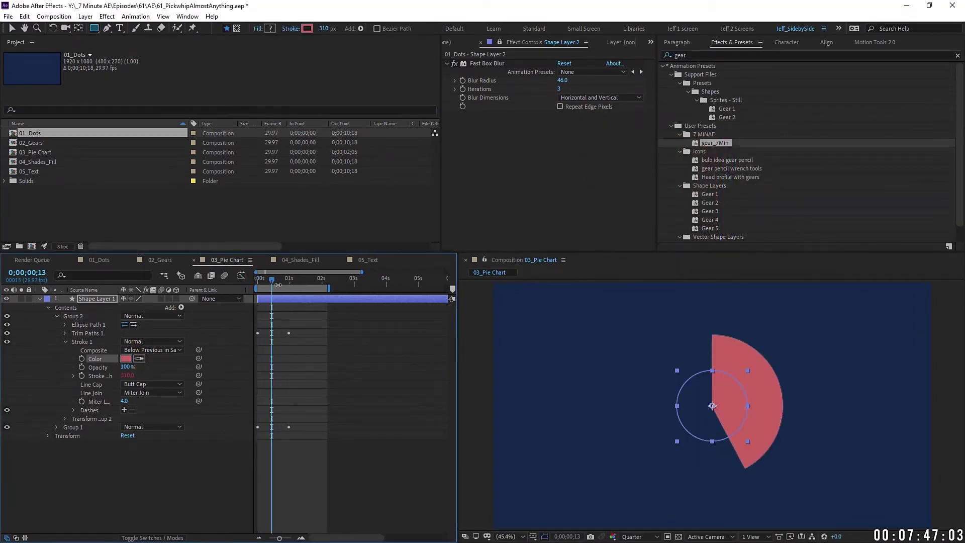
{"action": "key", "text": "u"}
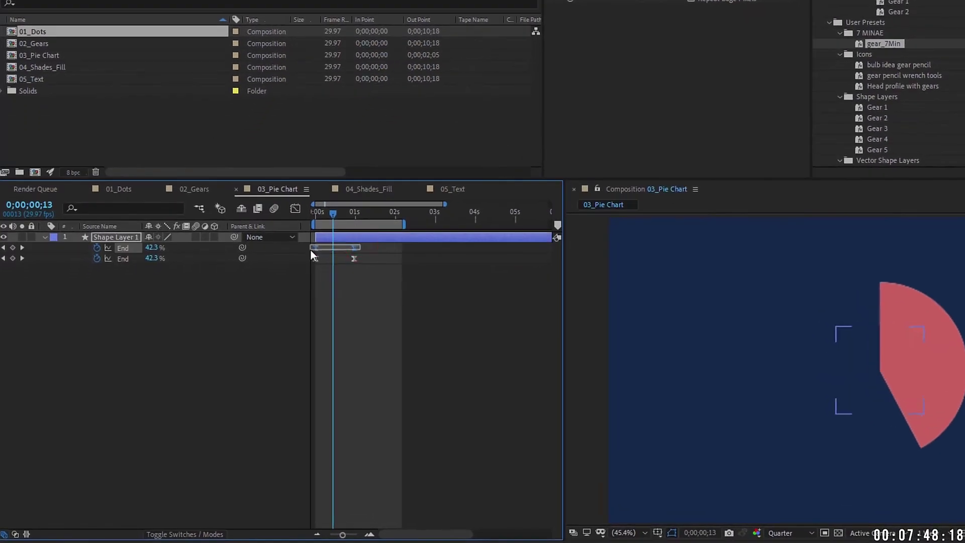
{"action": "left_click_drag", "start_coordinate": [310, 250], "coordinate": [324, 249]}
Step: Set the red group's last End keyframe at 0;00;01;09 to 75% and preview the two slices
{"action": "left_click", "coordinate": [23, 248]}
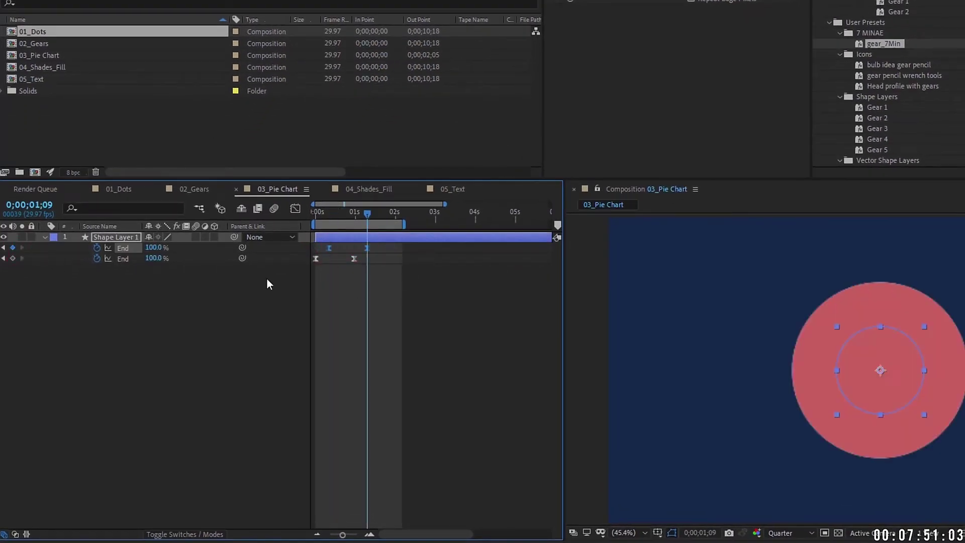
{"action": "left_click", "coordinate": [152, 248]}
{"action": "type", "text": "75"}
{"action": "left_click", "coordinate": [364, 323]}
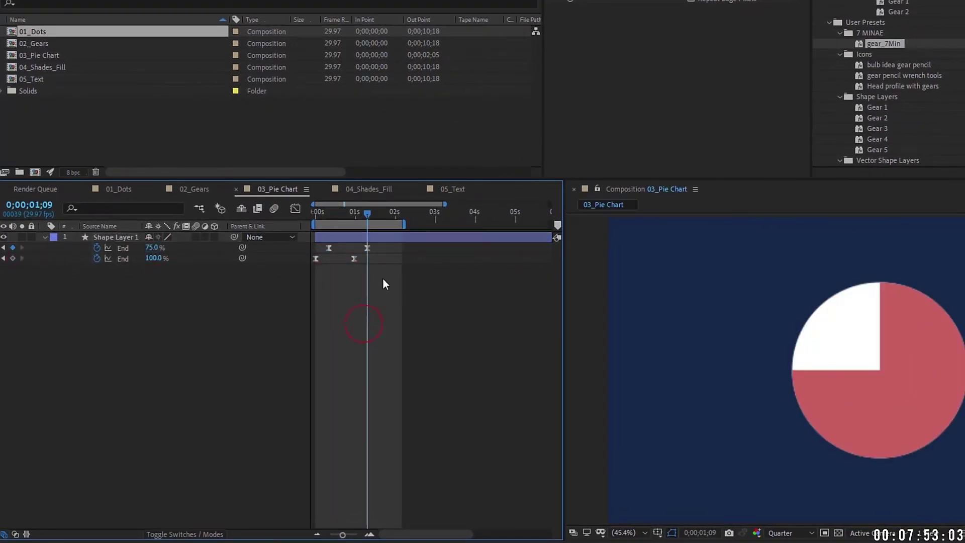
{"action": "left_click_drag", "start_coordinate": [336, 213], "coordinate": [304, 210]}
{"action": "key", "text": "space"}
{"action": "key", "text": "space"}
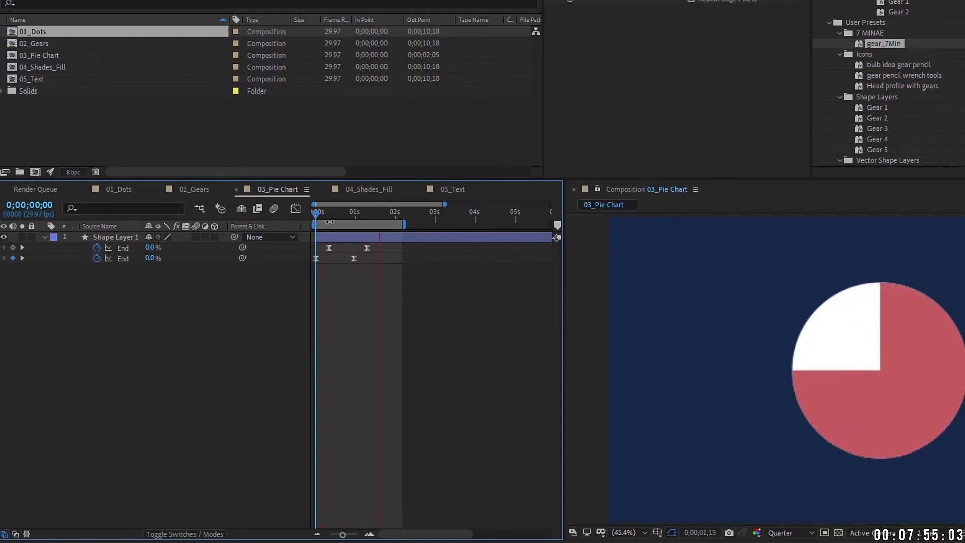
Step: Duplicate the red group and give the copy a green stroke color, about #8DC85D
{"action": "left_click", "coordinate": [44, 237]}
{"action": "left_click", "coordinate": [45, 238]}
{"action": "left_click", "coordinate": [64, 258]}
{"action": "left_click", "coordinate": [86, 258]}
{"action": "key", "text": "ctrl+d"}
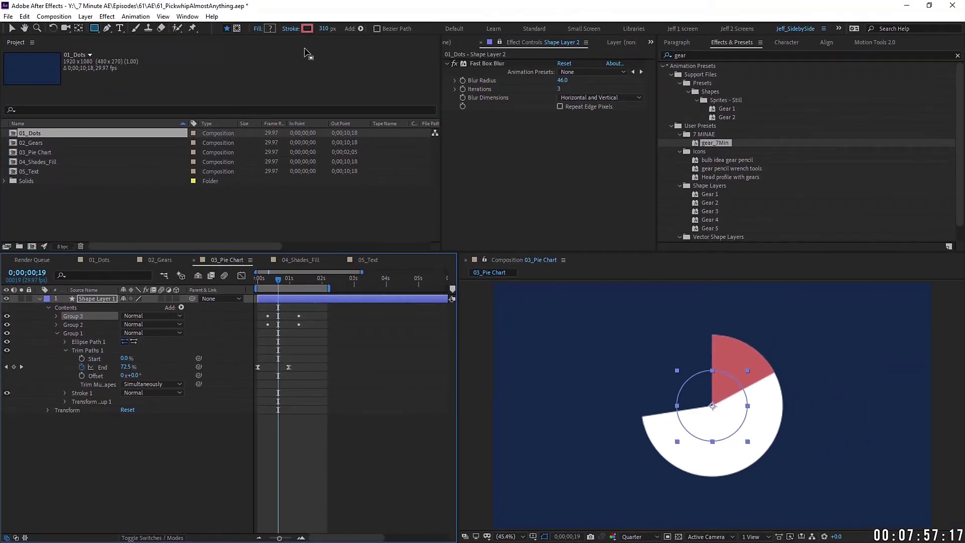
{"action": "left_click", "coordinate": [306, 28]}
{"action": "left_click", "coordinate": [728, 227]}
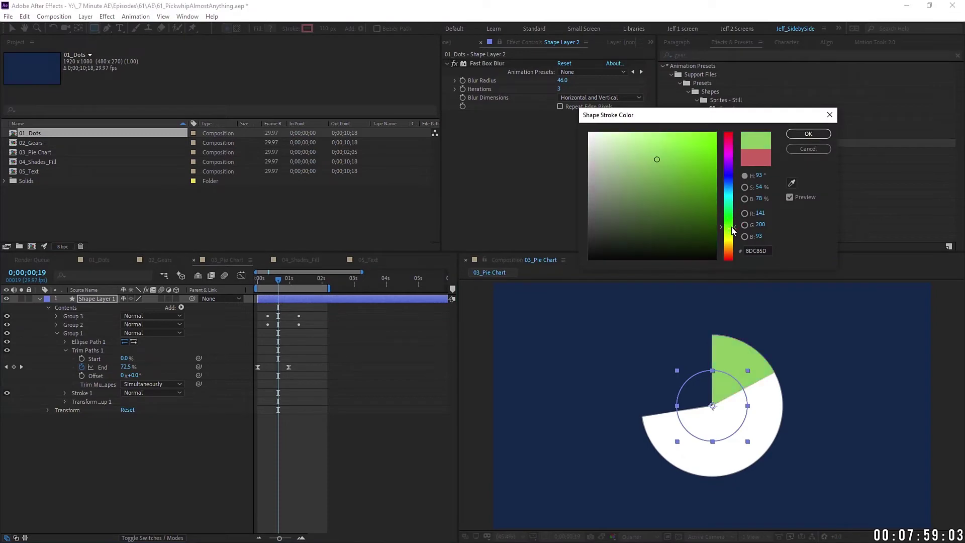
{"action": "left_click", "coordinate": [808, 134]}
Step: Delay the green group's End keyframes behind the red ones, lower its final End value, and preview the pie chart
{"action": "key", "text": "u"}
{"action": "left_click_drag", "start_coordinate": [269, 308], "coordinate": [276, 309]}
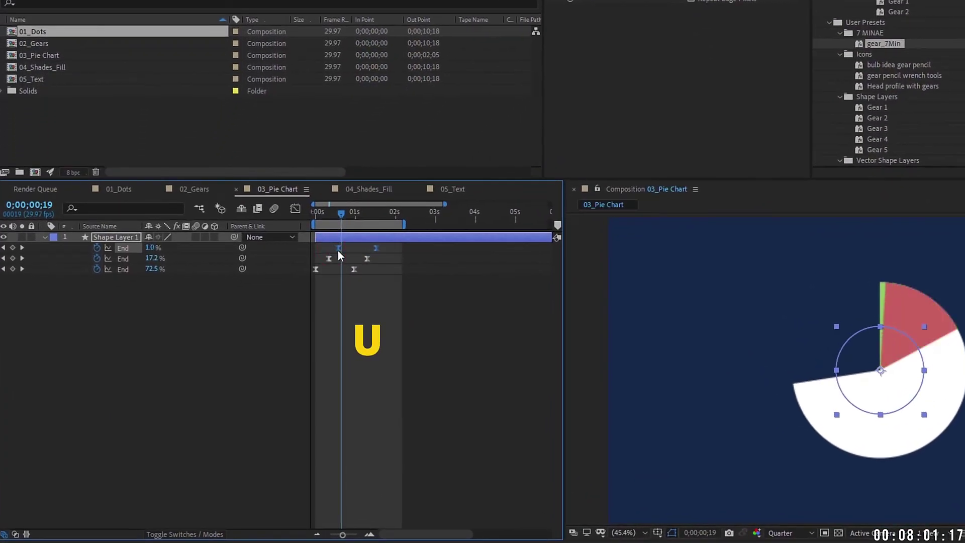
{"action": "left_click", "coordinate": [21, 247]}
{"action": "left_click", "coordinate": [153, 247]}
{"action": "key", "text": "Return"}
{"action": "key", "text": "Home"}
{"action": "key", "text": "space"}
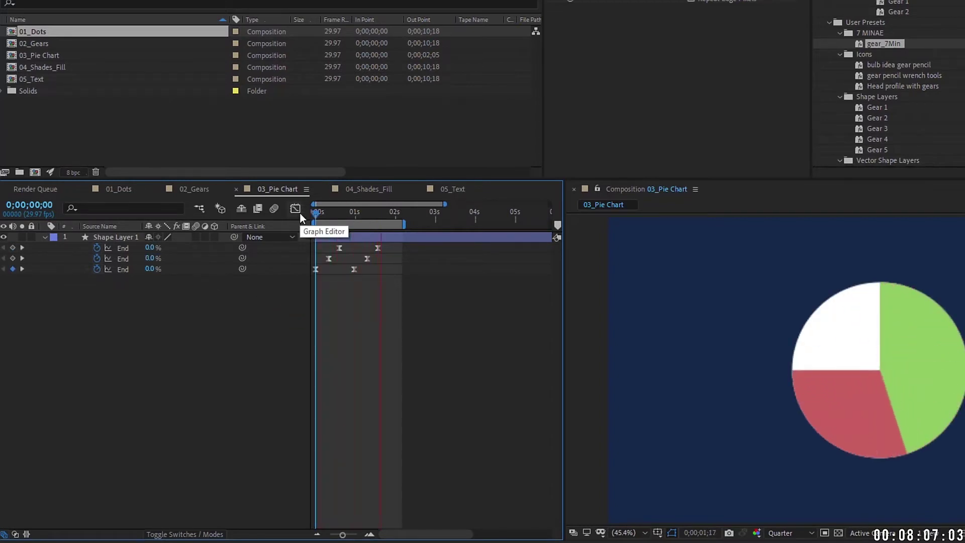
{"action": "key", "text": "space"}
{"action": "left_click", "coordinate": [45, 238]}
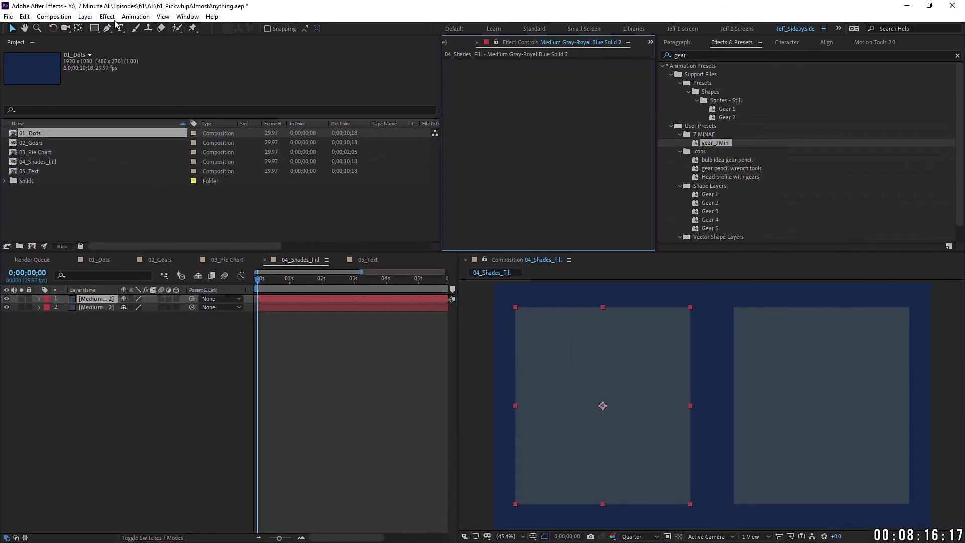
Step: In the 04_Shades_Fill composition, apply the Fill effect to the first solid layer
{"action": "left_click", "coordinate": [107, 16]}
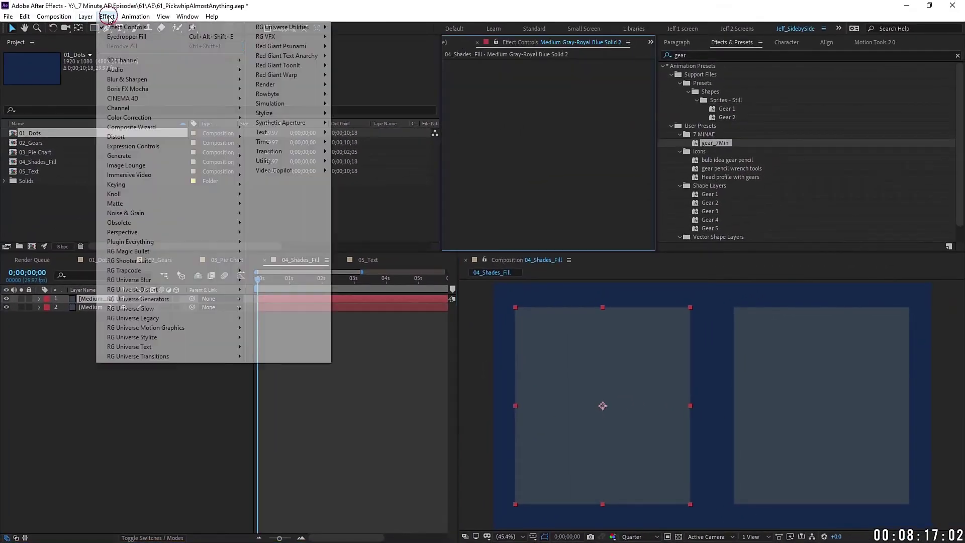
{"action": "mouse_move", "coordinate": [151, 156]}
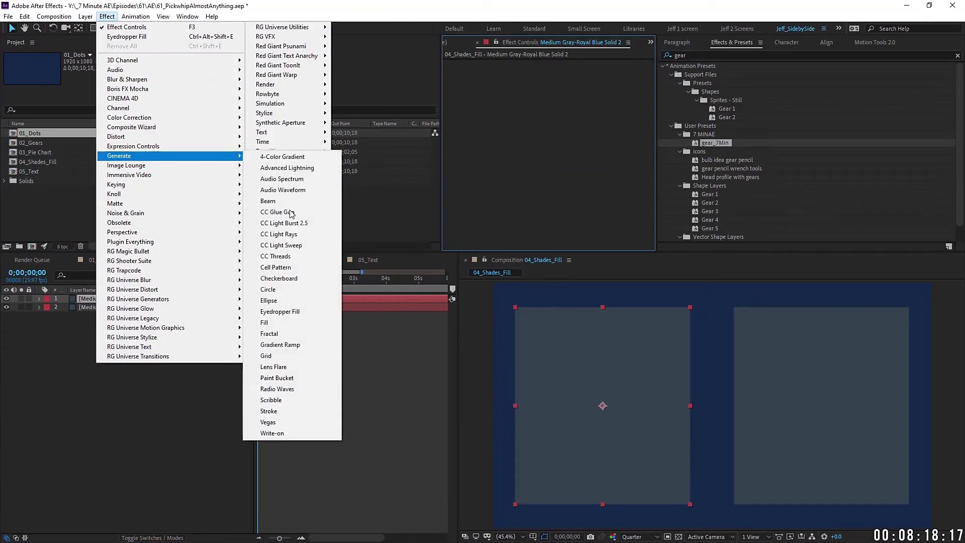
{"action": "left_click", "coordinate": [269, 325]}
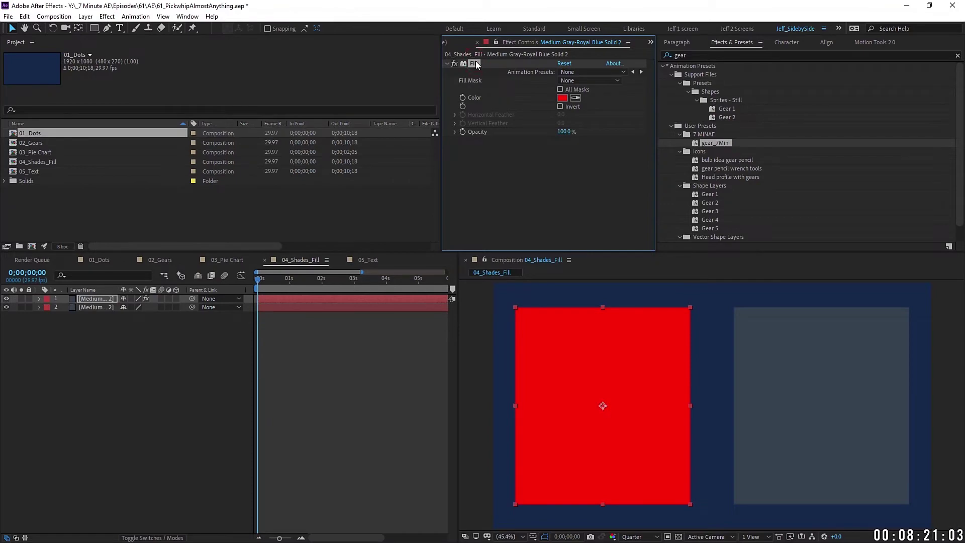
Step: Paste the Fill effect onto the second solid and filter the timeline by "fill" to expose both layers' Fill properties
{"action": "left_click", "coordinate": [96, 307]}
{"action": "key", "text": "ctrl+v"}
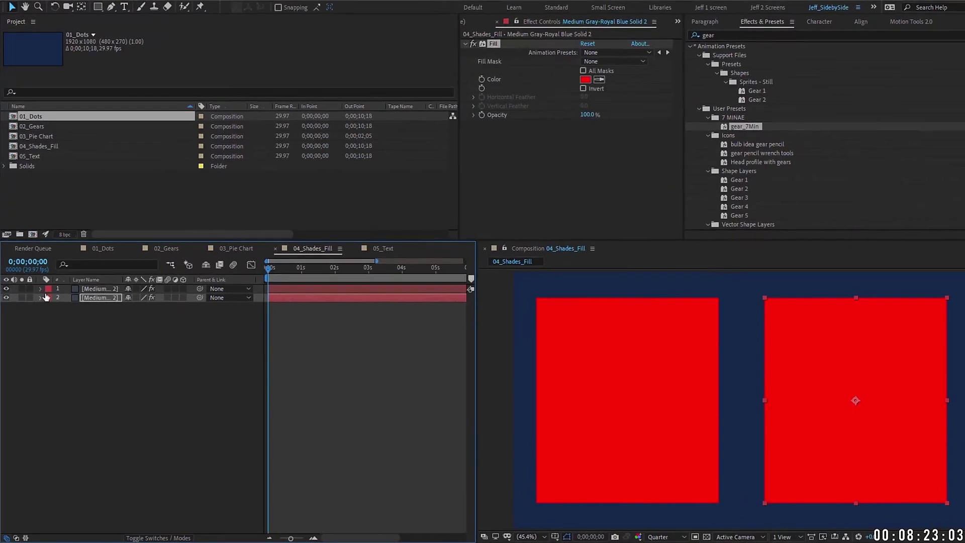
{"action": "key", "text": "ctrl+a"}
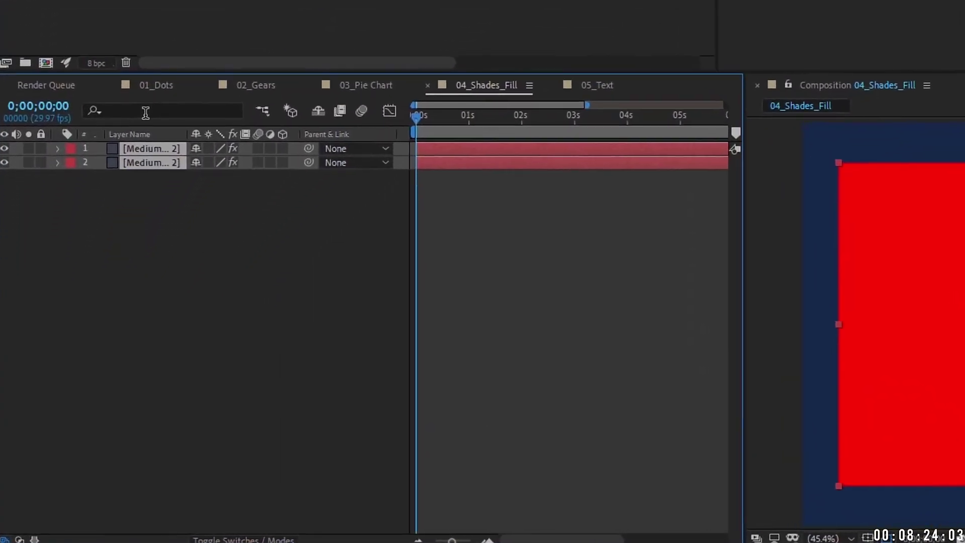
{"action": "left_click", "coordinate": [145, 112]}
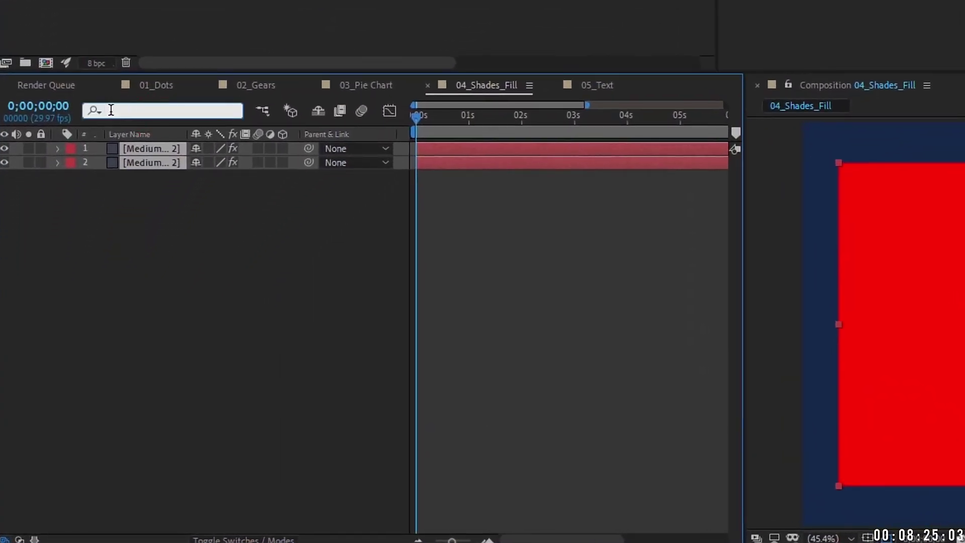
{"action": "type", "text": "fill"}
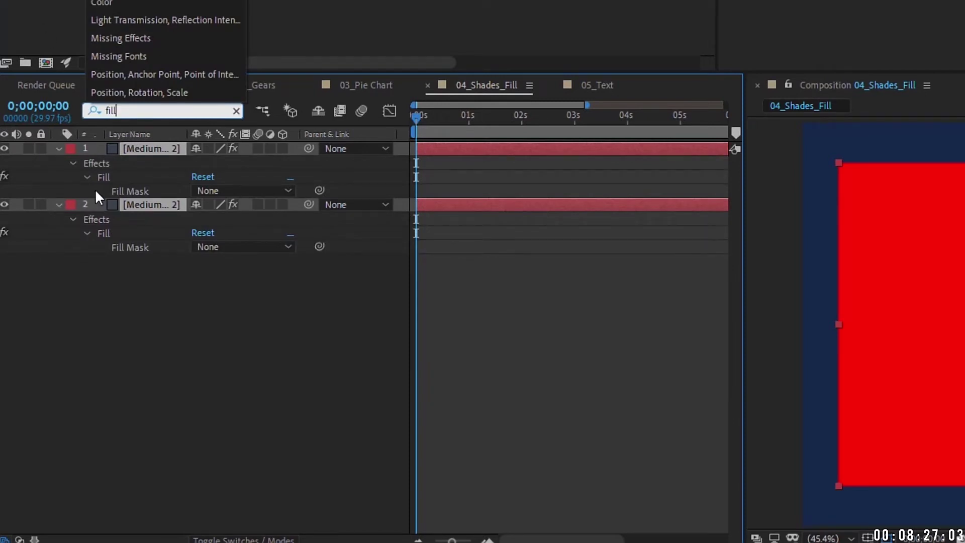
{"action": "left_click", "coordinate": [87, 177]}
{"action": "left_click", "coordinate": [87, 332]}
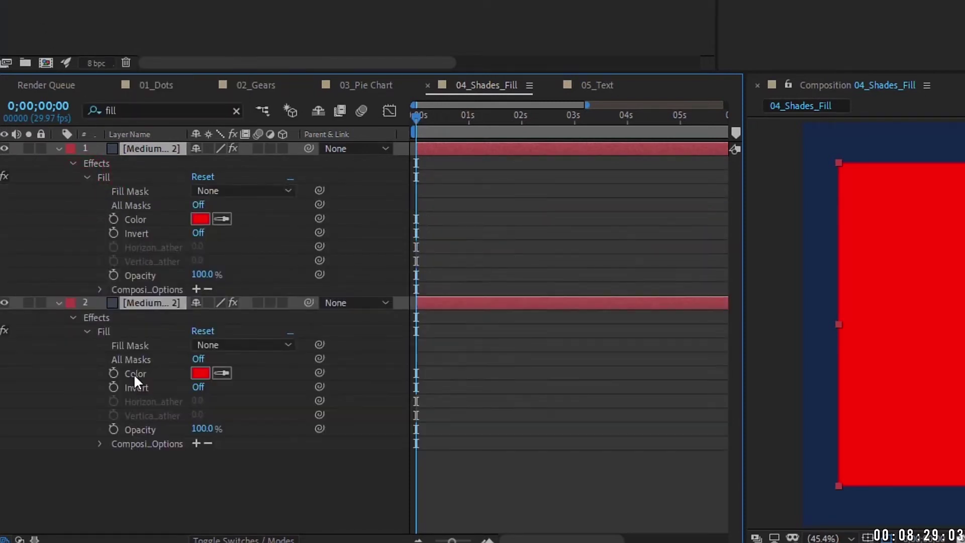
Step: Link the second solid's Fill Color to the first solid's with the pick whip, and change the first solid's fill to a dusty pink
{"action": "left_click_drag", "start_coordinate": [319, 373], "coordinate": [136, 221]}
{"action": "left_click", "coordinate": [205, 218]}
{"action": "left_click_drag", "start_coordinate": [899, 78], "coordinate": [627, 163]}
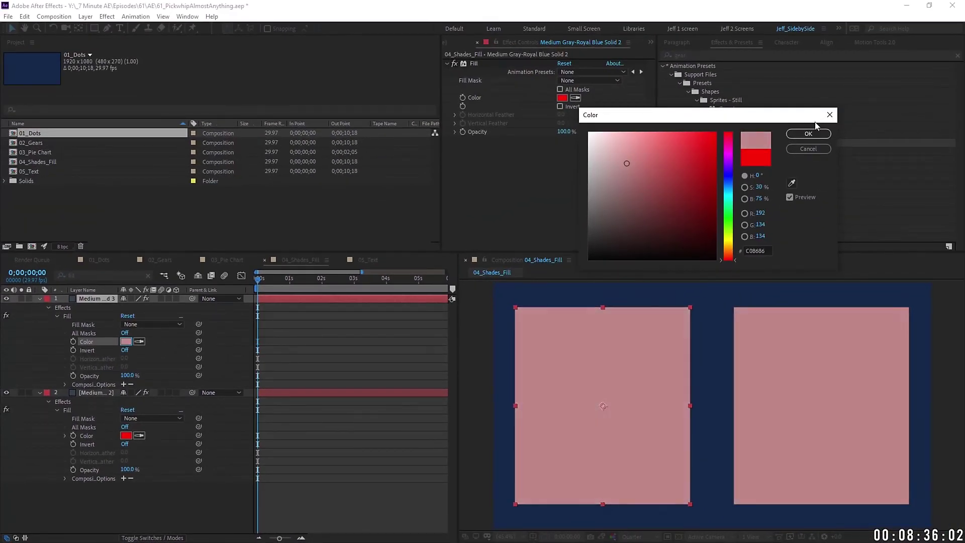
{"action": "left_click", "coordinate": [808, 133]}
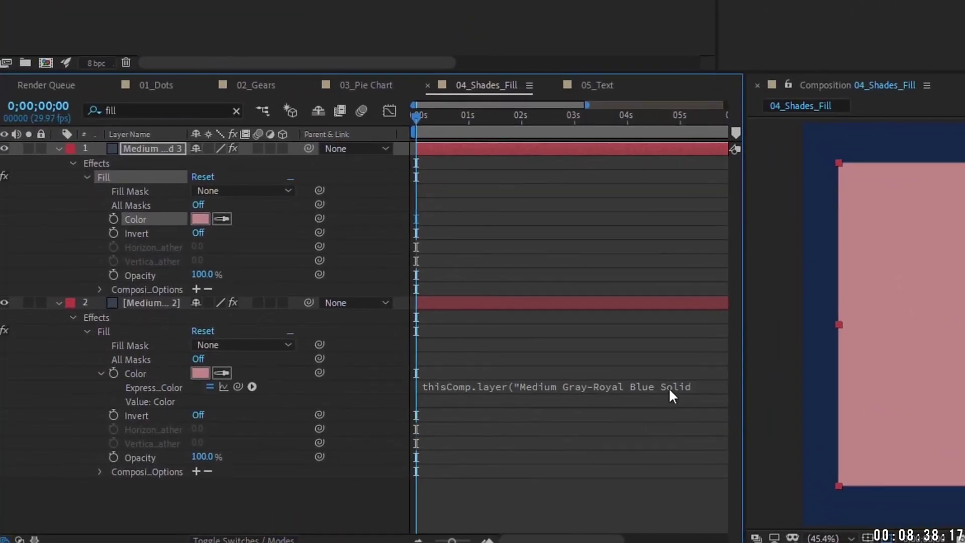
Step: Append *2 to the second solid's Fill Color expression and change the first solid's fill to a dark muted red
{"action": "left_click", "coordinate": [669, 390]}
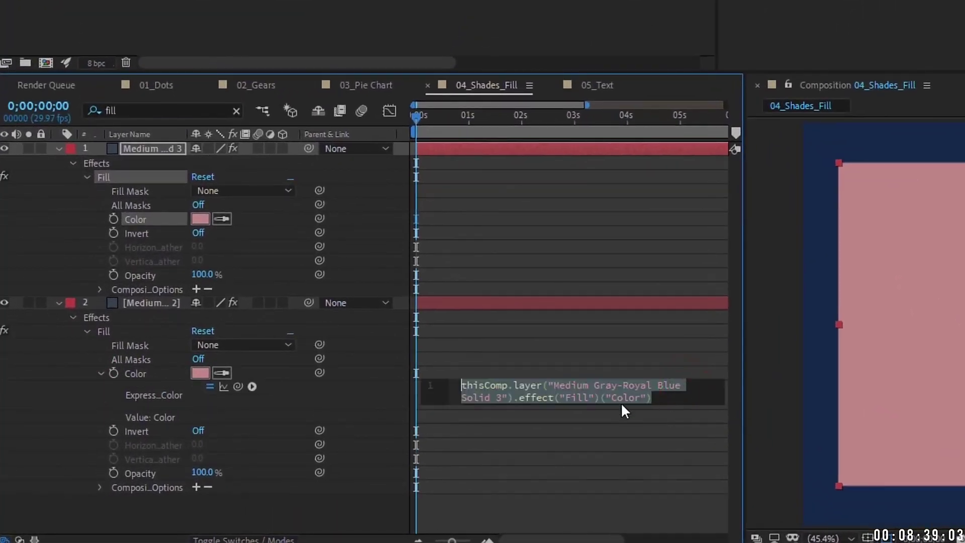
{"action": "left_click", "coordinate": [674, 396]}
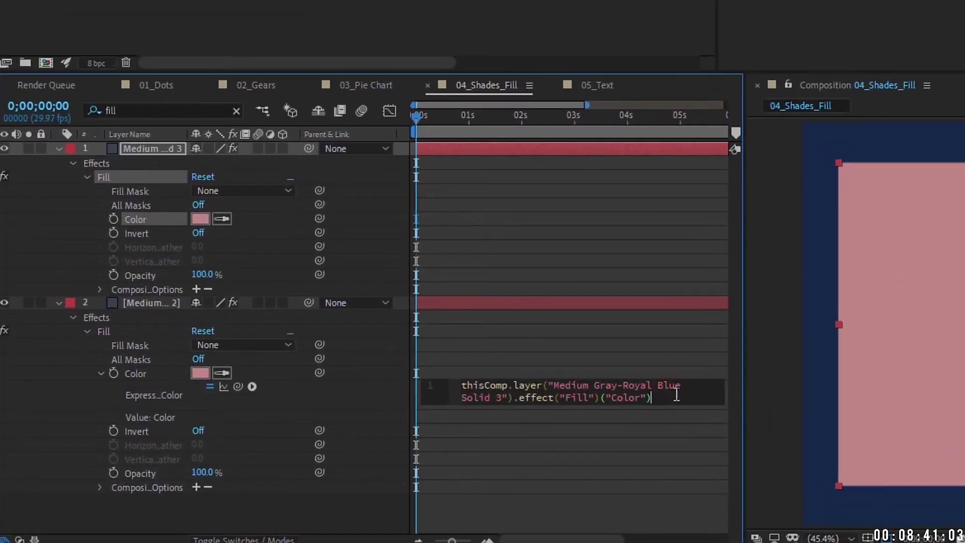
{"action": "type", "text": "*2"}
{"action": "left_click", "coordinate": [553, 346]}
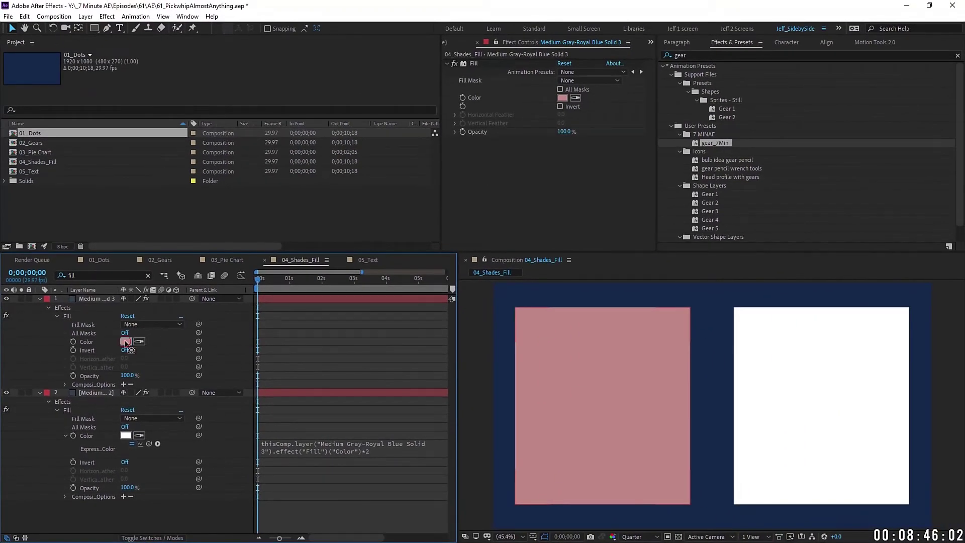
{"action": "left_click", "coordinate": [125, 342]}
{"action": "left_click_drag", "start_coordinate": [694, 192], "coordinate": [654, 214]}
{"action": "key", "text": "Return"}
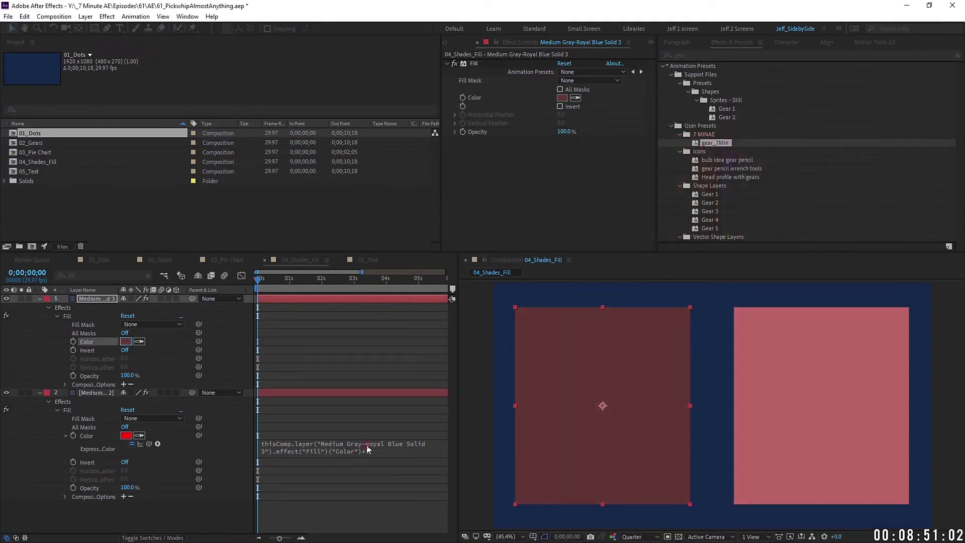
Step: Change the second solid's Fill Color expression to divide by 2, and set the first solid's fill to about #993B3B
{"action": "left_click", "coordinate": [377, 451]}
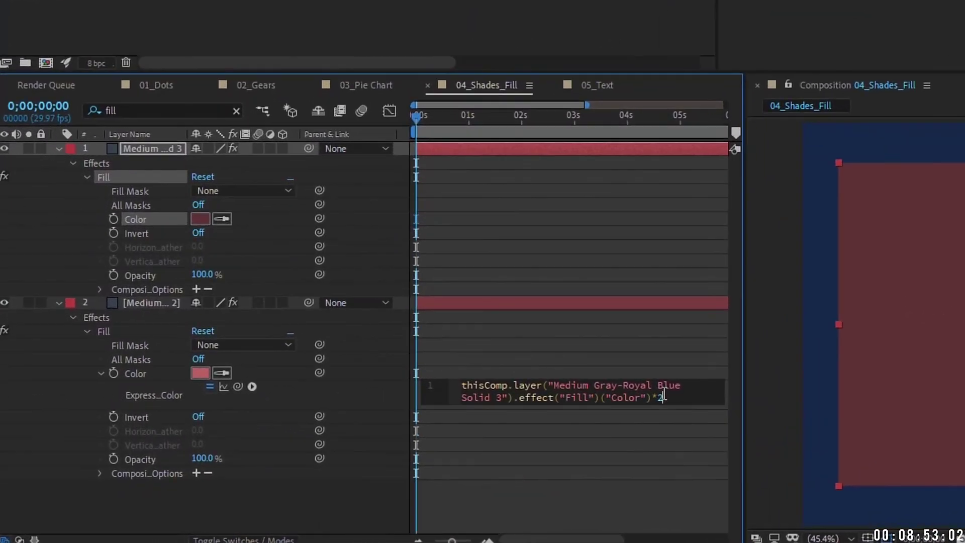
{"action": "key", "text": "Left"}
{"action": "key", "text": "BackSpace"}
{"action": "type", "text": "/"}
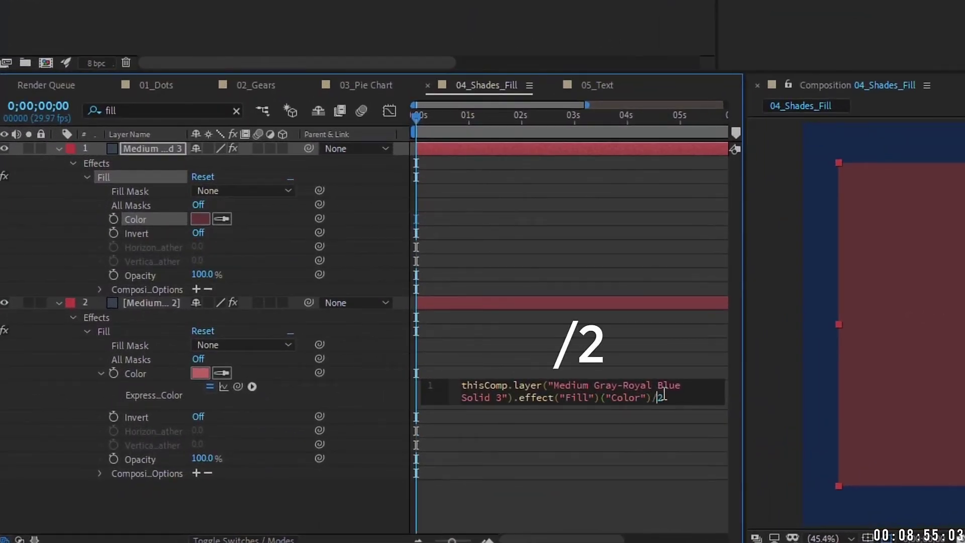
{"action": "left_click", "coordinate": [318, 222]}
{"action": "left_click", "coordinate": [200, 219]}
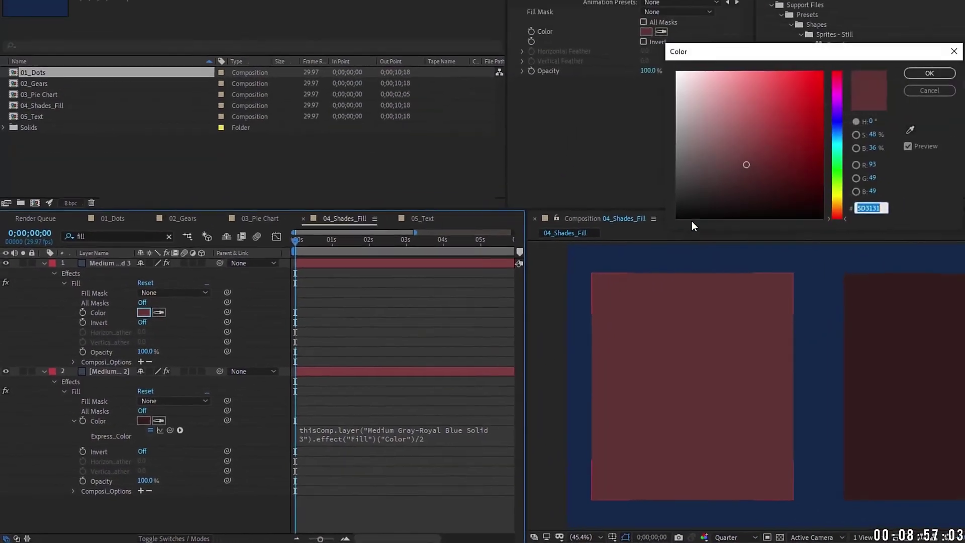
{"action": "mouse_move", "coordinate": [734, 159]}
{"action": "left_mouse_down"}
{"action": "mouse_move", "coordinate": [736, 111]}
{"action": "mouse_move", "coordinate": [766, 130]}
{"action": "left_mouse_up"}
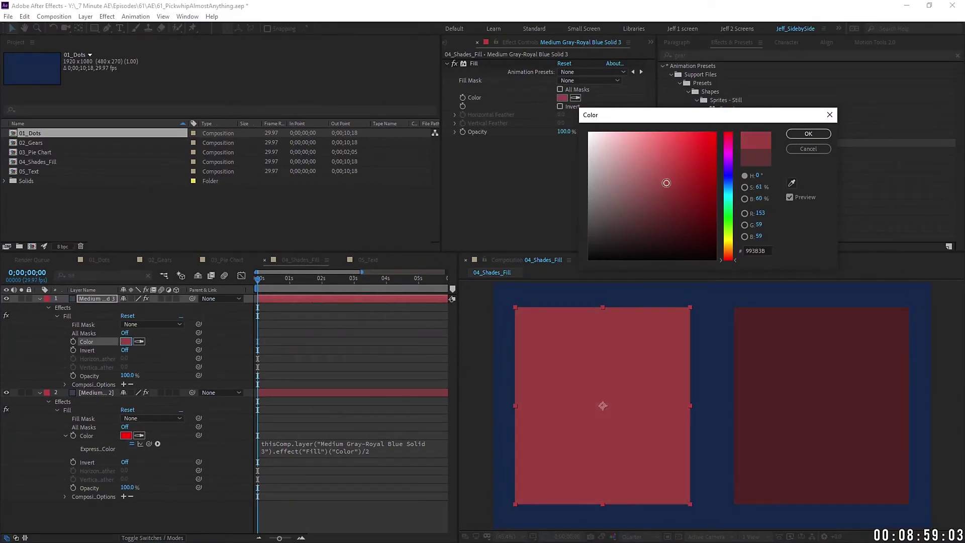
{"action": "left_click", "coordinate": [808, 134]}
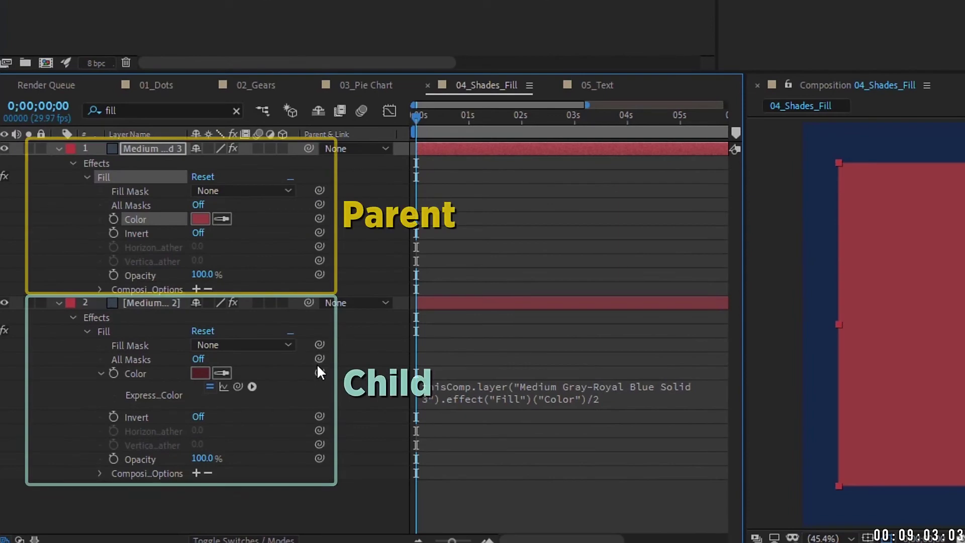
Step: Try a *.6 multiplier in the second solid's Fill Color expression and sample other fill colors on the first solid
{"action": "left_click", "coordinate": [603, 397]}
{"action": "left_click", "coordinate": [673, 397]}
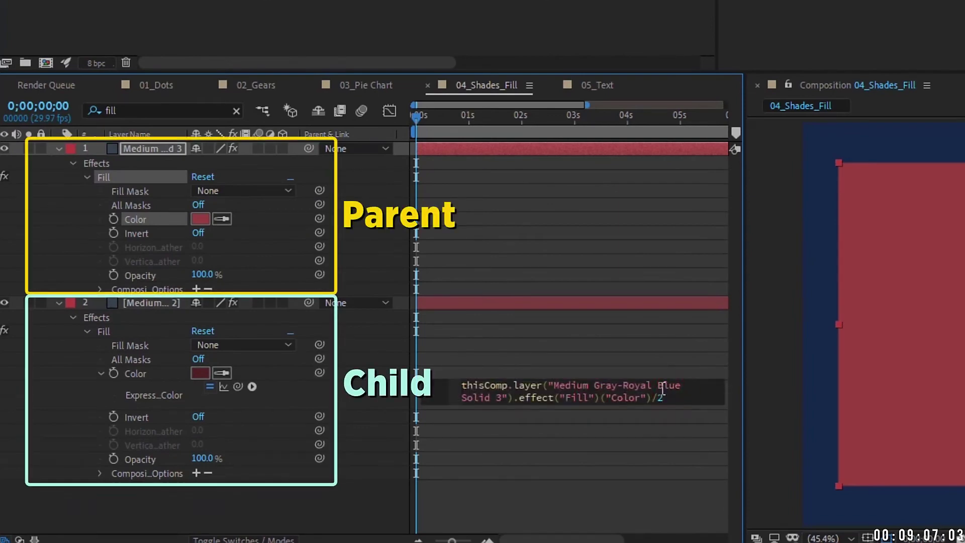
{"action": "type", "text": "*.6"}
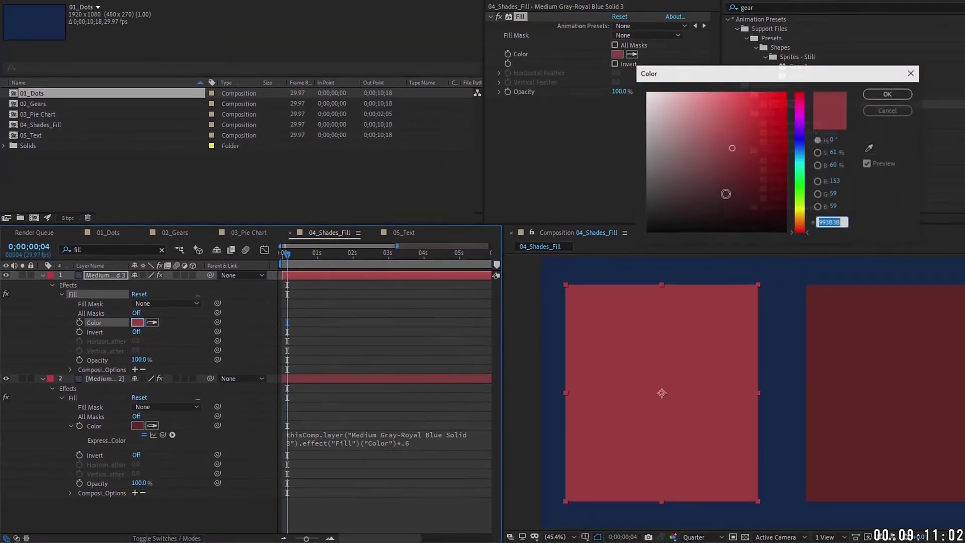
{"action": "left_click_drag", "start_coordinate": [663, 205], "coordinate": [624, 167]}
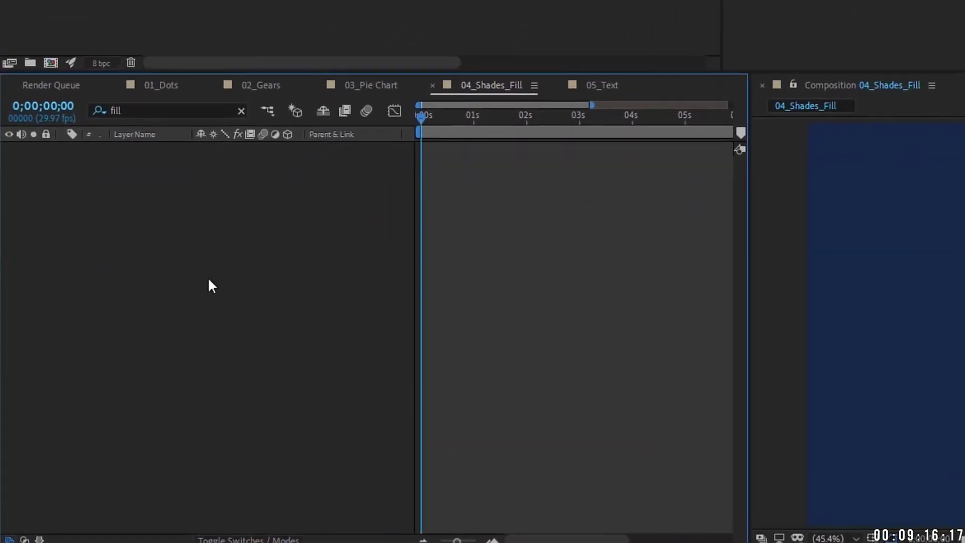
Step: Create a new shape layer and add a rectangle path and a stroke to it
{"action": "right_click", "coordinate": [140, 325]}
{"action": "mouse_move", "coordinate": [162, 331]}
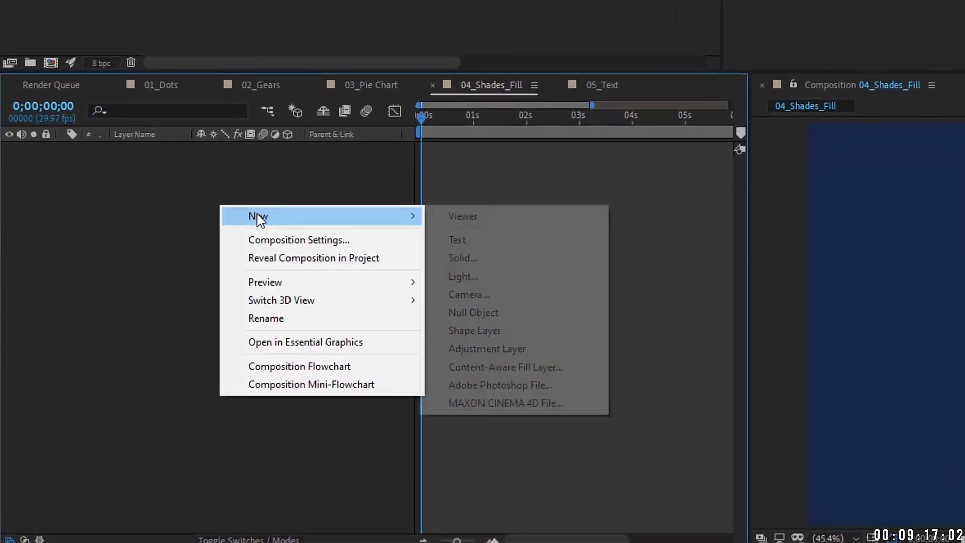
{"action": "left_click", "coordinate": [483, 330]}
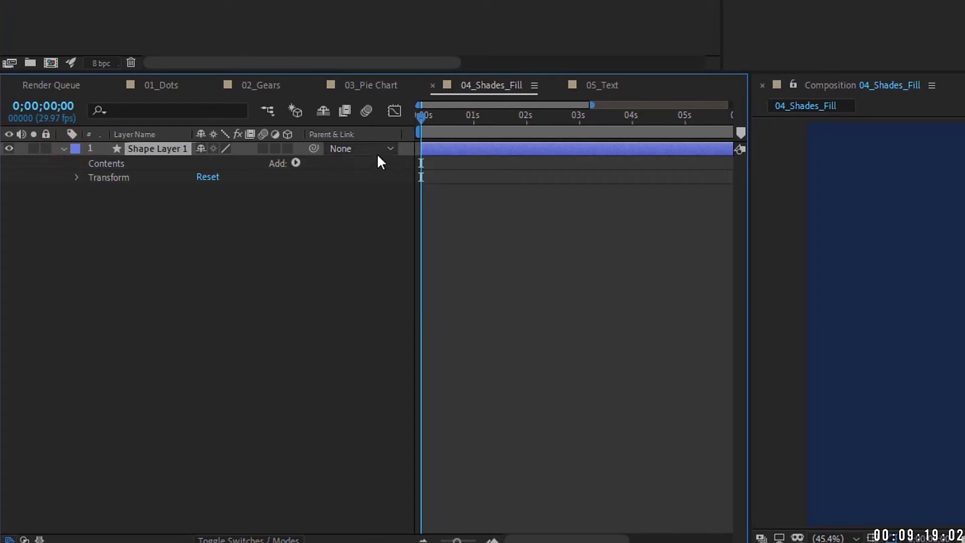
{"action": "left_click", "coordinate": [300, 163]}
{"action": "left_click", "coordinate": [375, 197]}
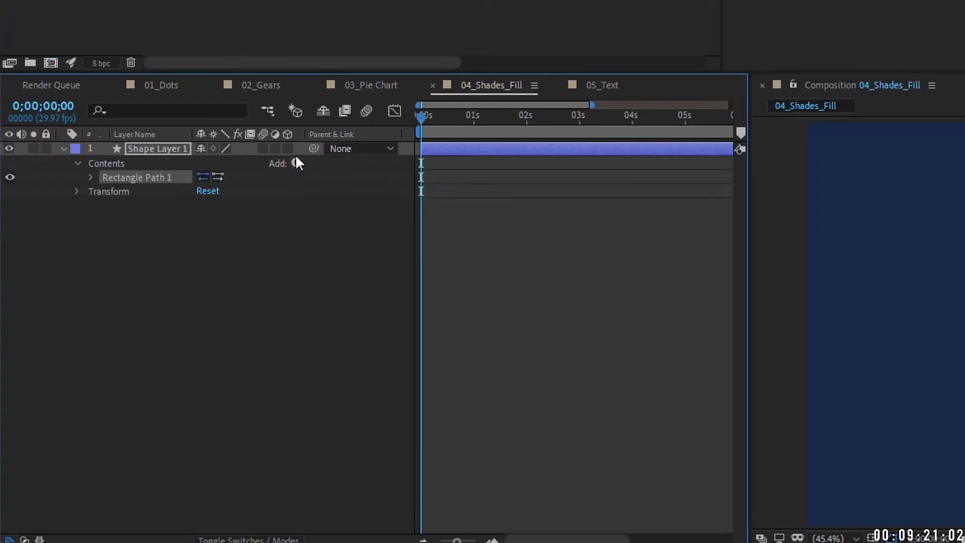
{"action": "left_click", "coordinate": [295, 160]}
{"action": "left_click", "coordinate": [366, 288]}
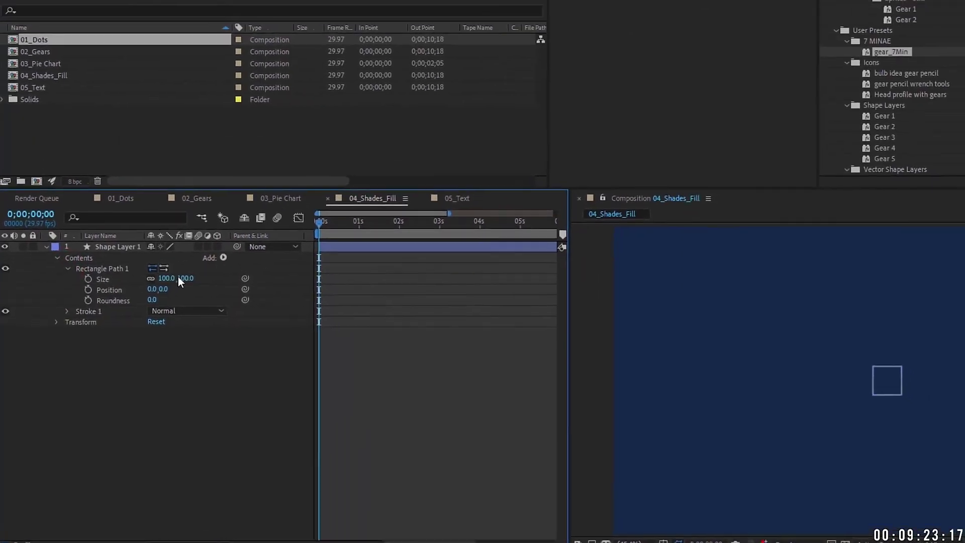
Step: Set the rectangle's size to 440 by 440 and its stroke width to 53, and duplicate the shape layer
{"action": "left_click_drag", "start_coordinate": [171, 279], "coordinate": [363, 251]}
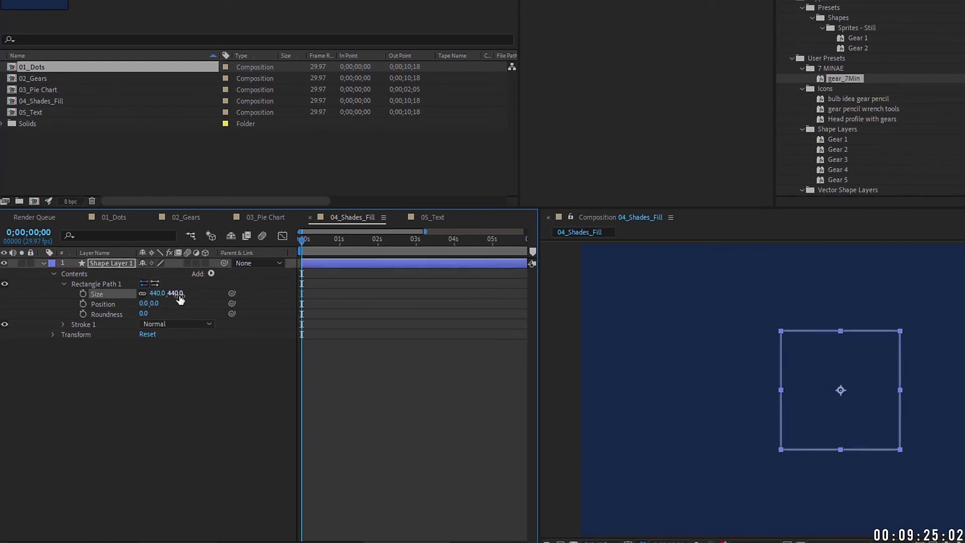
{"action": "mouse_move", "coordinate": [145, 364]}
{"action": "left_mouse_down"}
{"action": "mouse_move", "coordinate": [183, 363]}
{"action": "mouse_move", "coordinate": [174, 361]}
{"action": "left_mouse_up"}
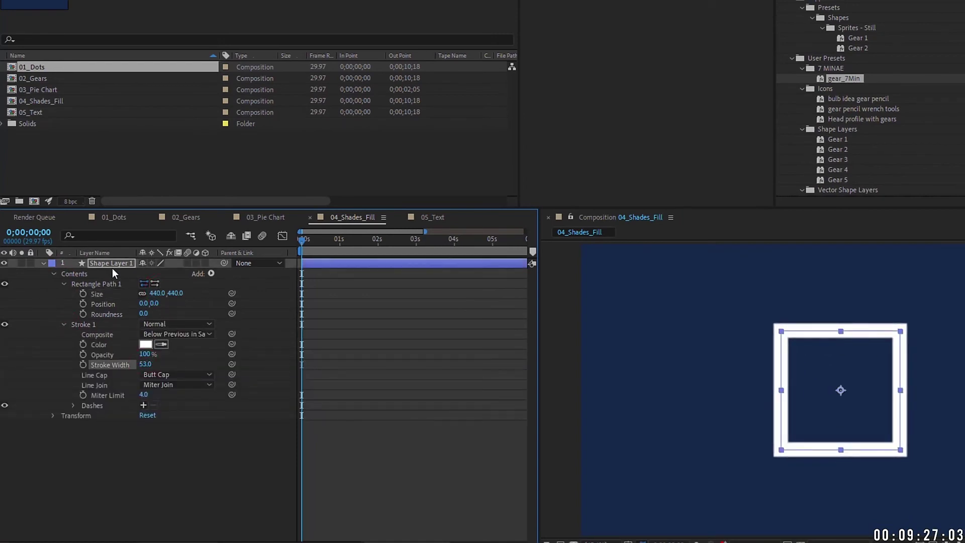
{"action": "left_click", "coordinate": [114, 265]}
{"action": "key", "text": "ctrl+d"}
Step: Link Shape Layer 1's rectangle Size to Shape Layer 2's, and widen Shape Layer 2's rectangle to 578 without constrained proportions
{"action": "left_click", "coordinate": [64, 285]}
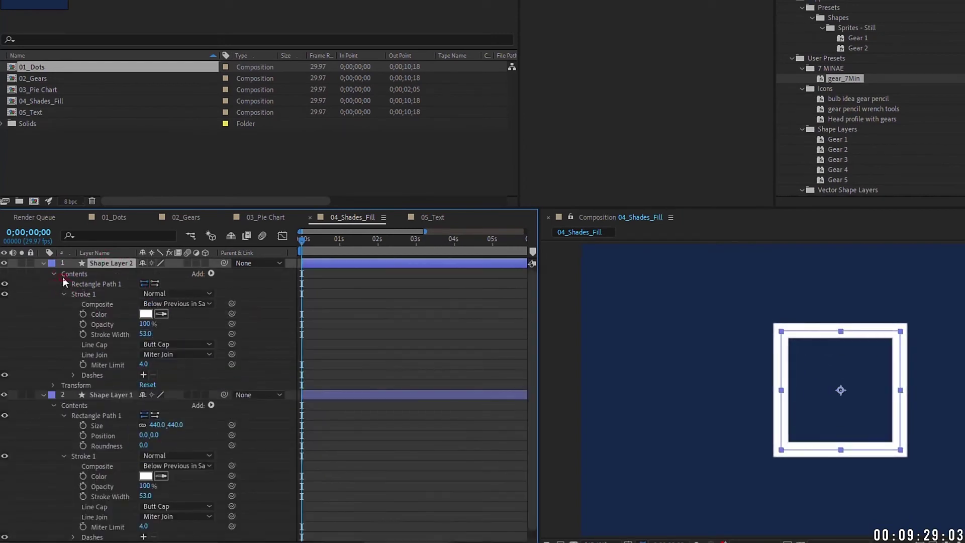
{"action": "left_click", "coordinate": [64, 284]}
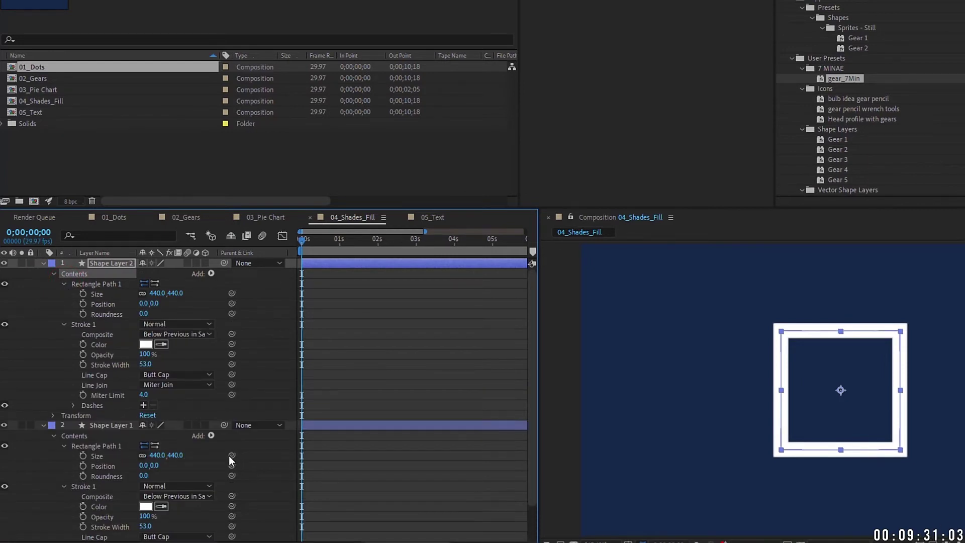
{"action": "left_click_drag", "start_coordinate": [232, 456], "coordinate": [101, 304]}
{"action": "left_click", "coordinate": [142, 293]}
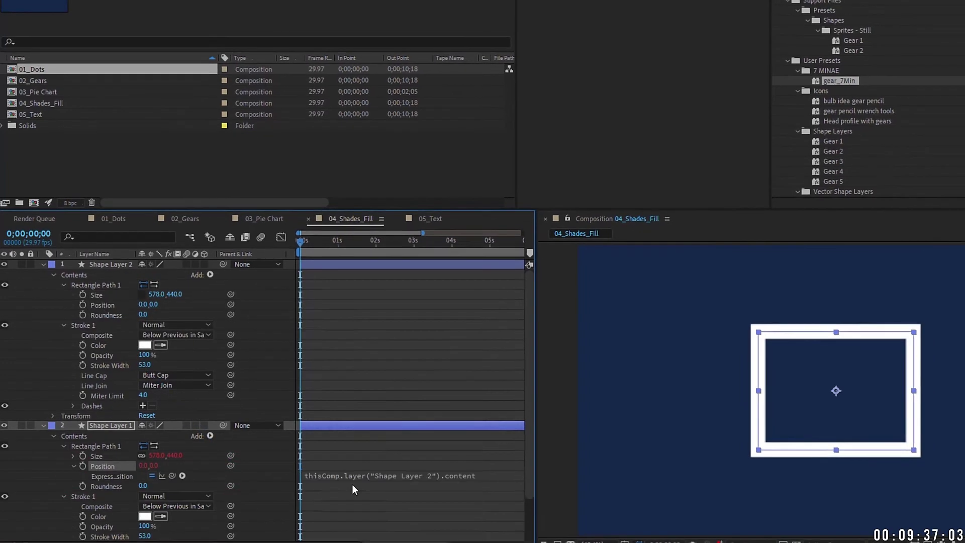
Step: Mirror Shape Layer 1's rectangle Position with a *-1 expression, and set Shape Layer 2's rectangle X position to -441 and height to 517
{"action": "type", "text": "*-"}
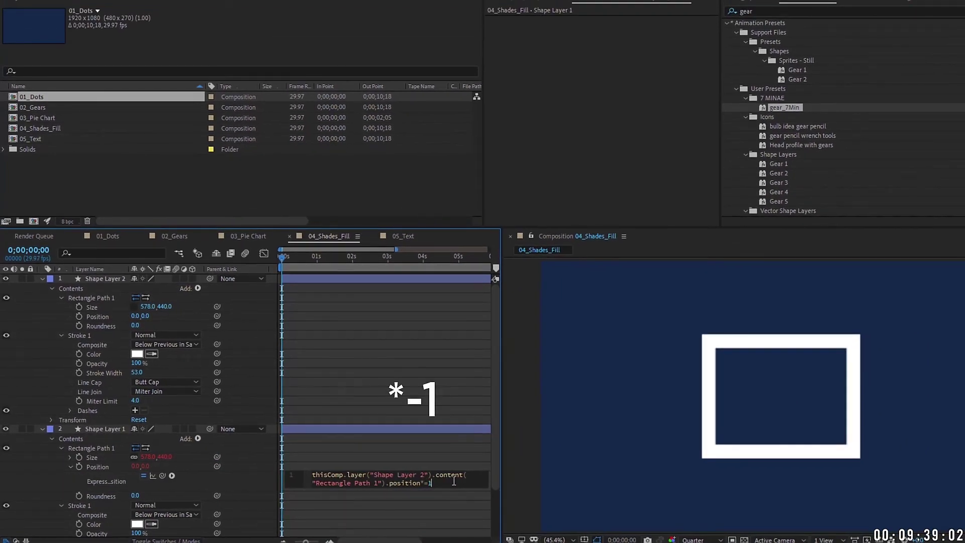
{"action": "left_click_drag", "start_coordinate": [135, 316], "coordinate": [2, 272]}
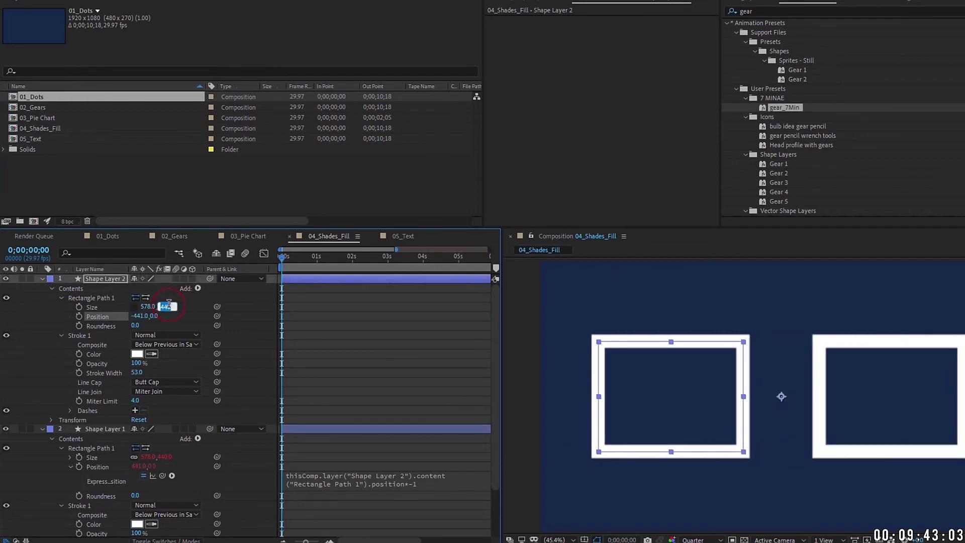
{"action": "type", "text": "517"}
{"action": "key", "text": "Return"}
Step: Link Shape Layer 1's Roundness and stroke Color to Shape Layer 2's, using a roundness of 53 and stroke color #AA6C6C
{"action": "left_click_drag", "start_coordinate": [217, 496], "coordinate": [182, 326]}
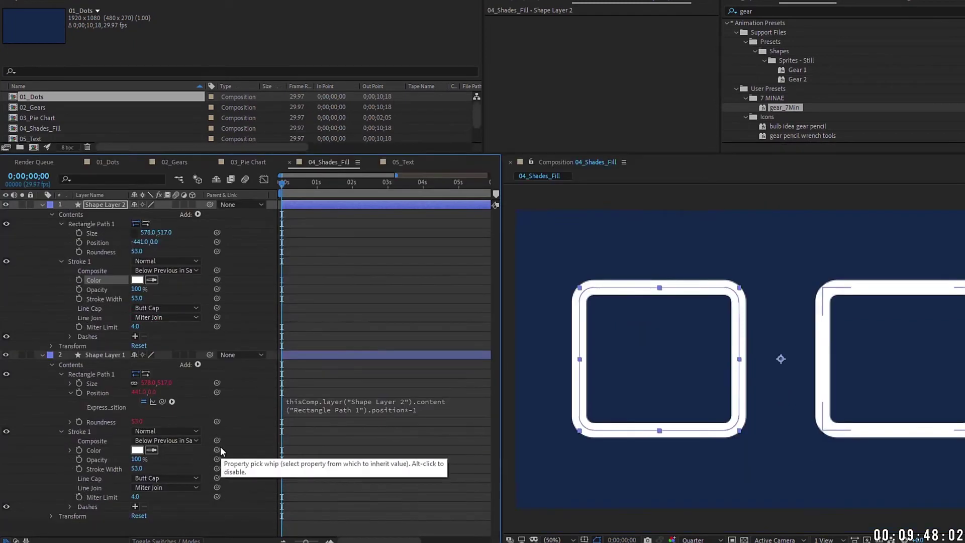
{"action": "left_click_drag", "start_coordinate": [221, 451], "coordinate": [94, 280]}
{"action": "left_click", "coordinate": [137, 280]}
{"action": "left_click", "coordinate": [695, 140]}
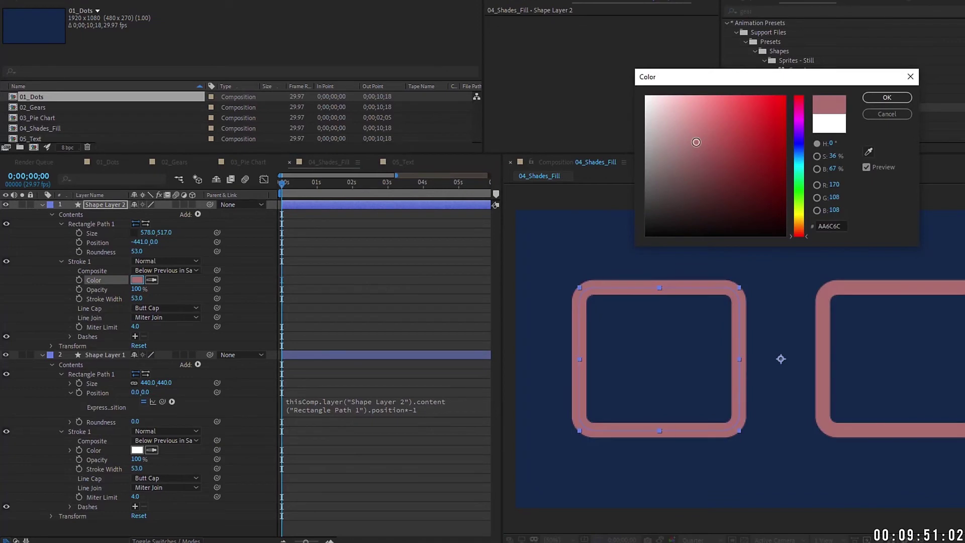
{"action": "left_click", "coordinate": [885, 97]}
Step: Link Shape Layer 1's stroke Opacity to Shape Layer 2's, and try to link its Line Cap the same way
{"action": "mouse_move", "coordinate": [217, 460]}
{"action": "left_mouse_down"}
{"action": "mouse_move", "coordinate": [107, 334]}
{"action": "mouse_move", "coordinate": [96, 290]}
{"action": "mouse_move", "coordinate": [139, 289]}
{"action": "left_mouse_up"}
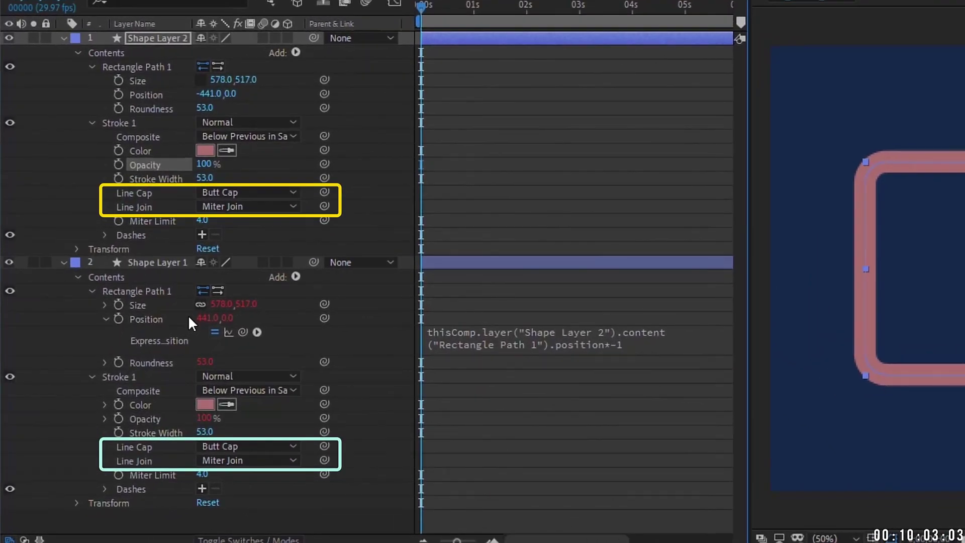
{"action": "left_click_drag", "start_coordinate": [324, 446], "coordinate": [146, 188]}
{"action": "left_click_drag", "start_coordinate": [324, 446], "coordinate": [145, 194]}
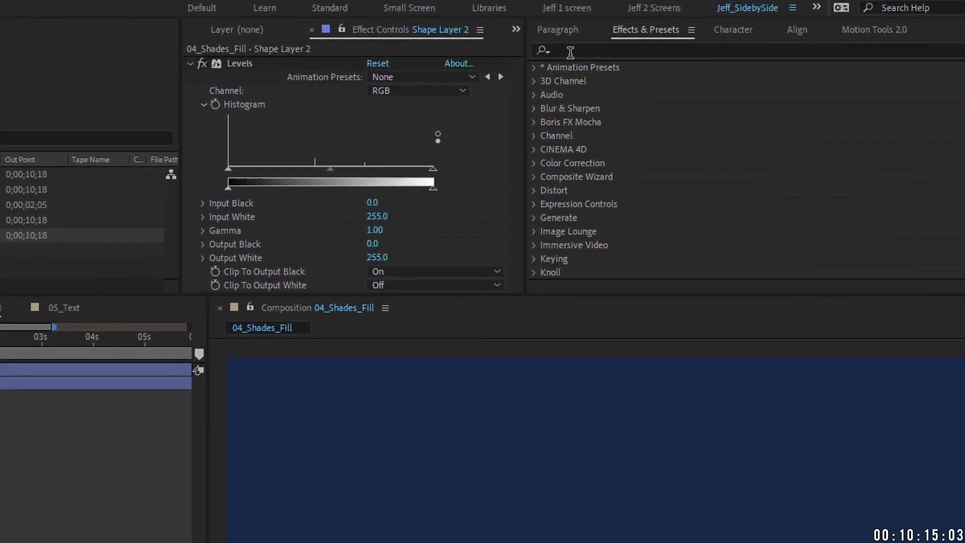
Step: Find the clock_7MinAE animation preset and apply it as a new shape layer in 04_Shades_Fill
{"action": "left_click", "coordinate": [570, 53]}
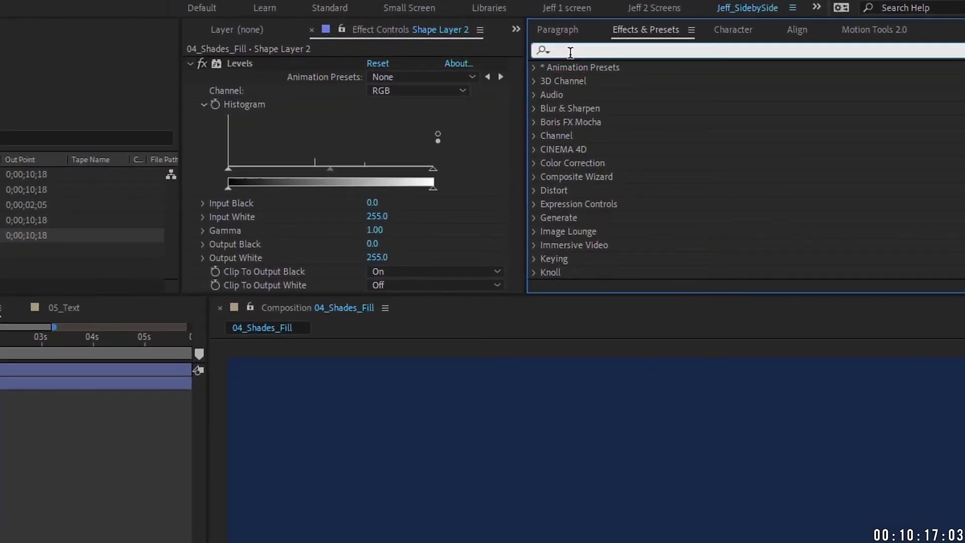
{"action": "type", "text": "clock"}
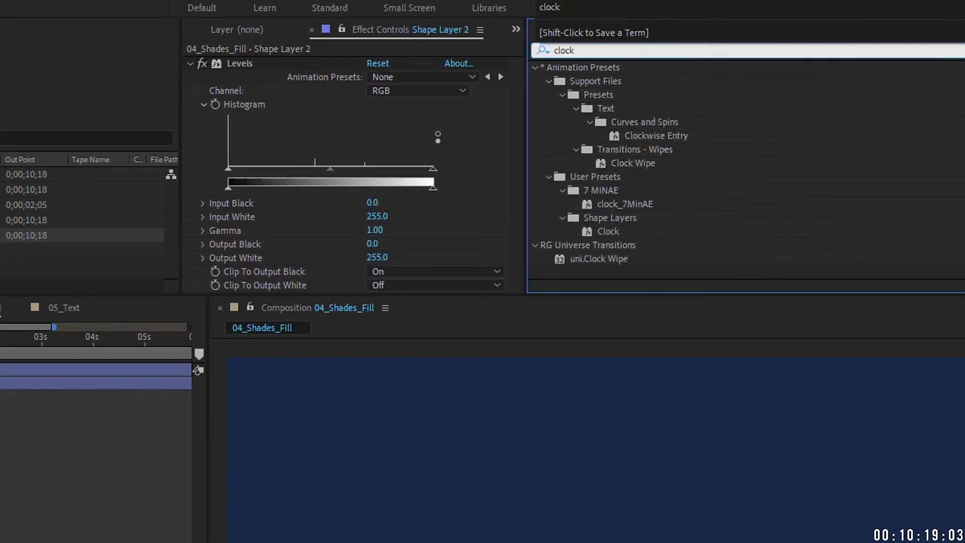
{"action": "double_click", "coordinate": [625, 203]}
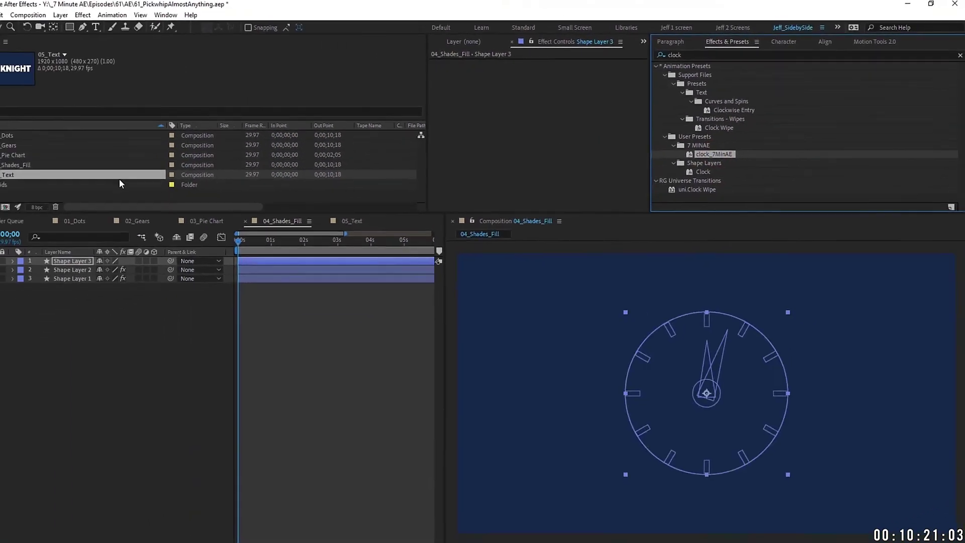
Step: Filter the clock layer by "hand", examine the BIG HAND and LITTLE HAND groups, and clear the filter
{"action": "left_click", "coordinate": [94, 230]}
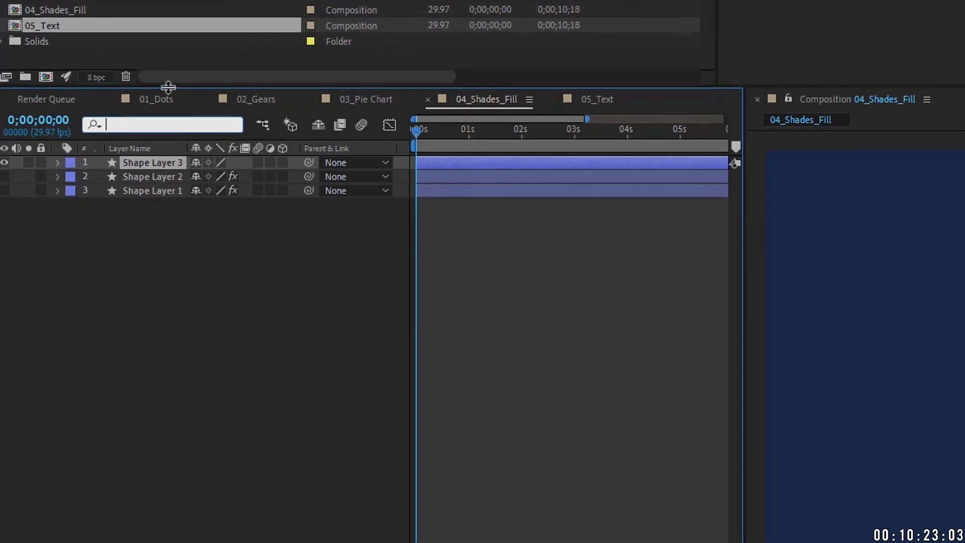
{"action": "type", "text": "hand"}
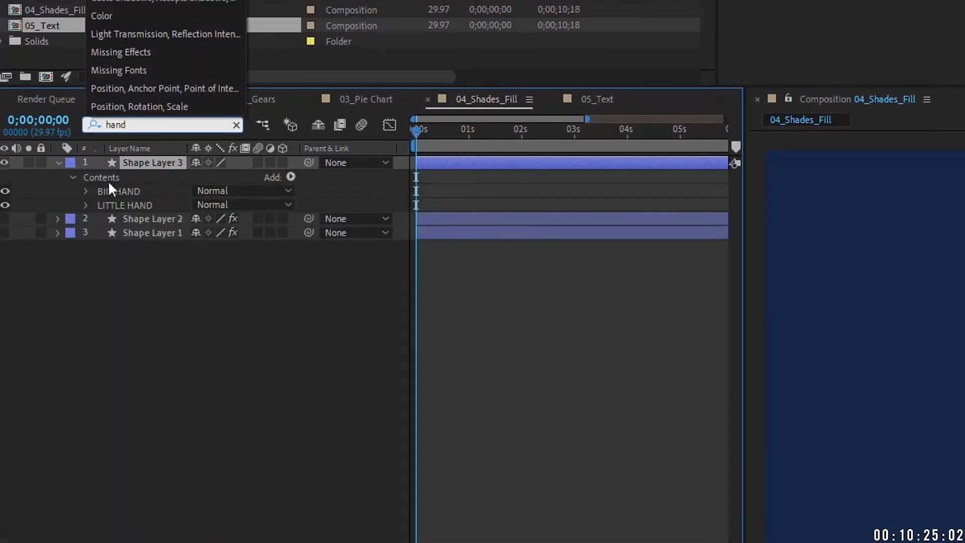
{"action": "left_click", "coordinate": [86, 191]}
{"action": "left_click", "coordinate": [85, 261]}
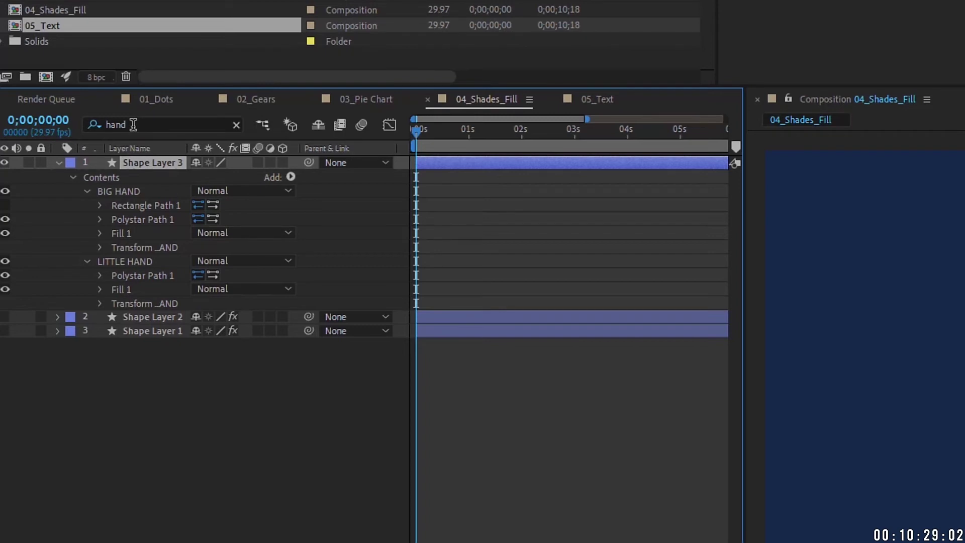
{"action": "left_click", "coordinate": [72, 178]}
{"action": "left_click", "coordinate": [237, 125]}
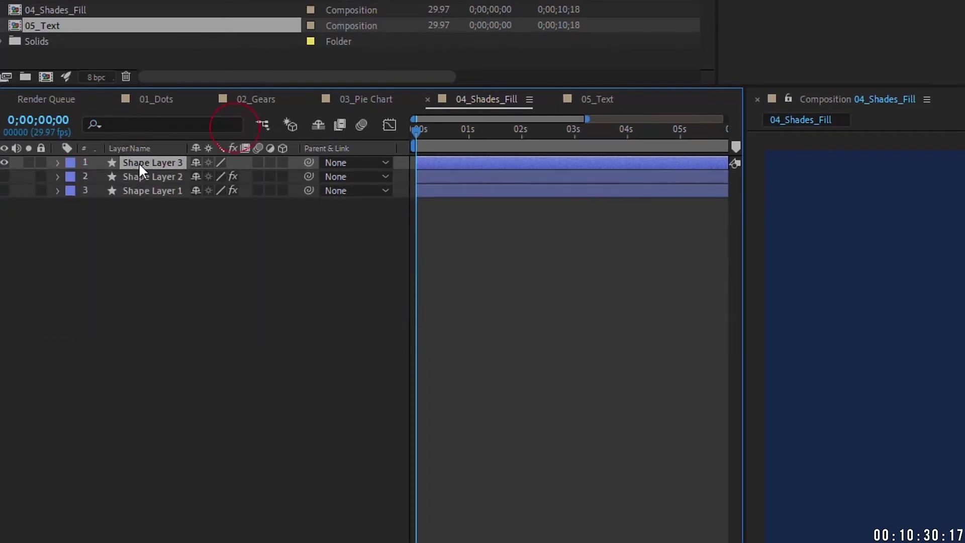
Step: Expand Shape Layer 3's contents to its clock part groups and filter the timeline by "hand"
{"action": "left_click", "coordinate": [59, 162]}
{"action": "left_click", "coordinate": [71, 177]}
{"action": "left_click", "coordinate": [123, 191]}
{"action": "left_click", "coordinate": [86, 191]}
{"action": "left_click", "coordinate": [86, 191]}
{"action": "left_click", "coordinate": [86, 205]}
{"action": "left_click", "coordinate": [87, 205]}
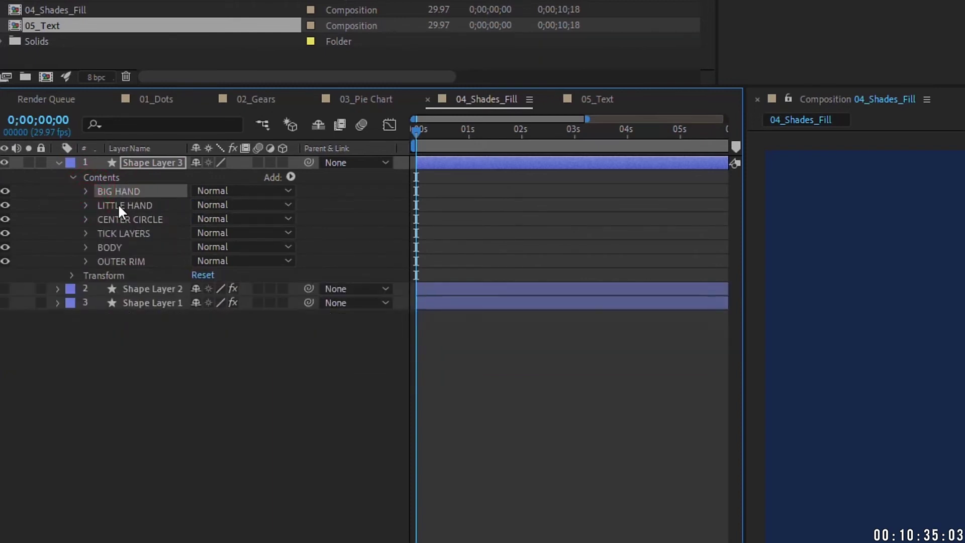
{"action": "left_click", "coordinate": [173, 163]}
{"action": "left_click", "coordinate": [146, 125]}
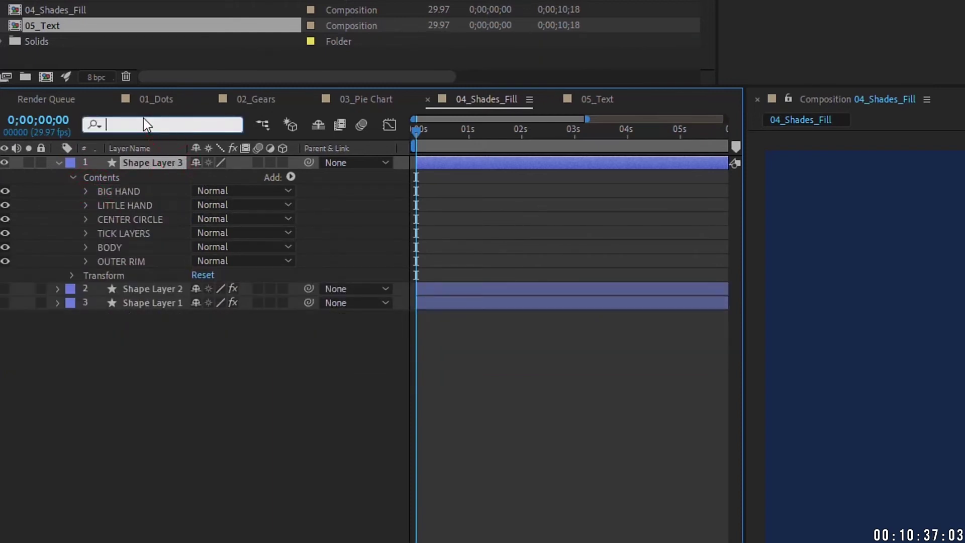
{"action": "type", "text": "hand"}
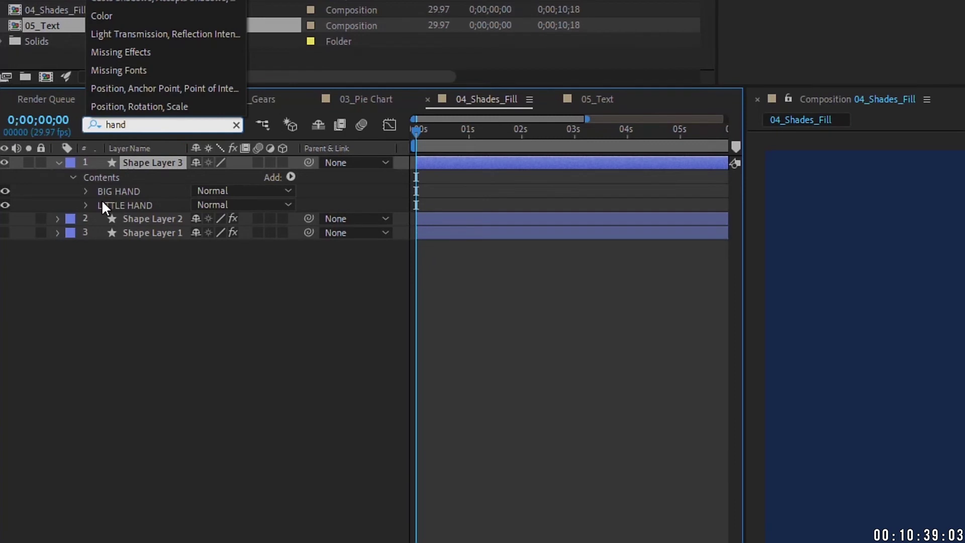
Step: Expand the BIG HAND and LITTLE HAND transforms and pick-whip LITTLE HAND's Rotation to BIG HAND's Rotation
{"action": "left_click", "coordinate": [85, 192]}
{"action": "left_click", "coordinate": [87, 192]}
{"action": "left_click", "coordinate": [86, 261]}
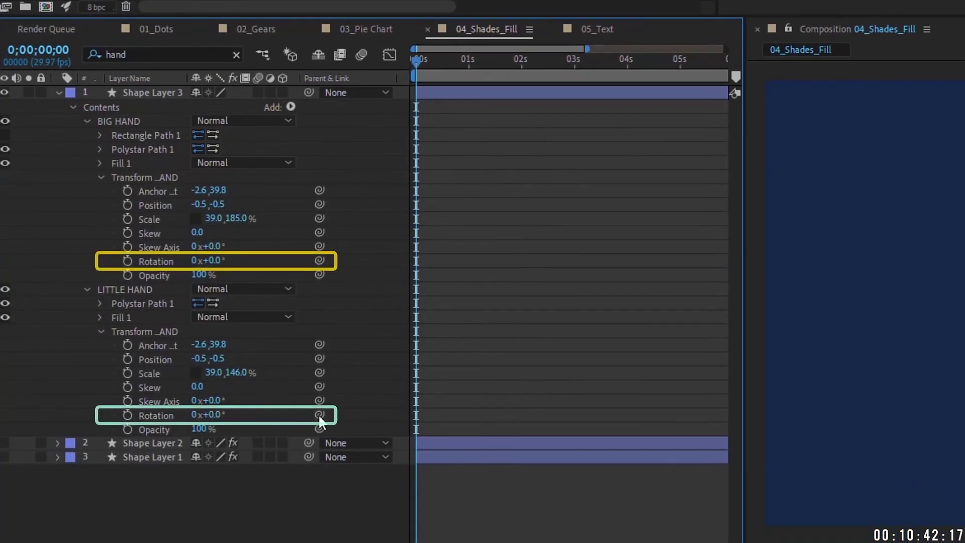
{"action": "left_click_drag", "start_coordinate": [319, 414], "coordinate": [231, 258]}
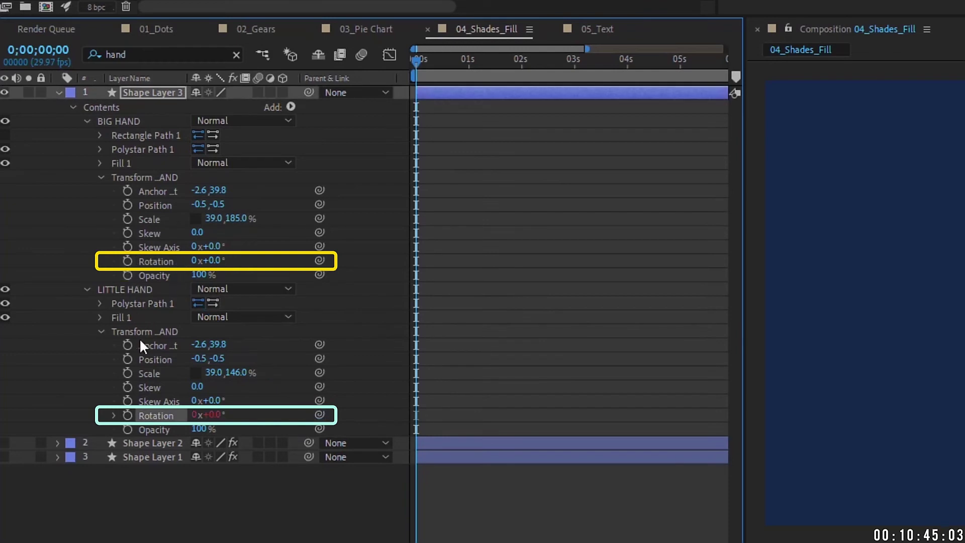
Step: Add the expression time*200 to BIG HAND's Rotation
{"action": "left_click", "coordinate": [127, 259], "text": "alt"}
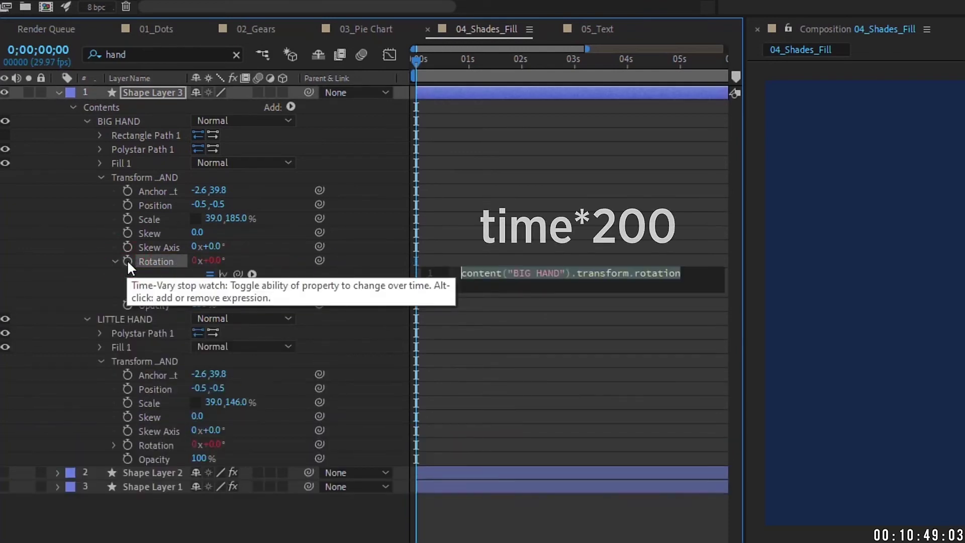
{"action": "type", "text": "time*200"}
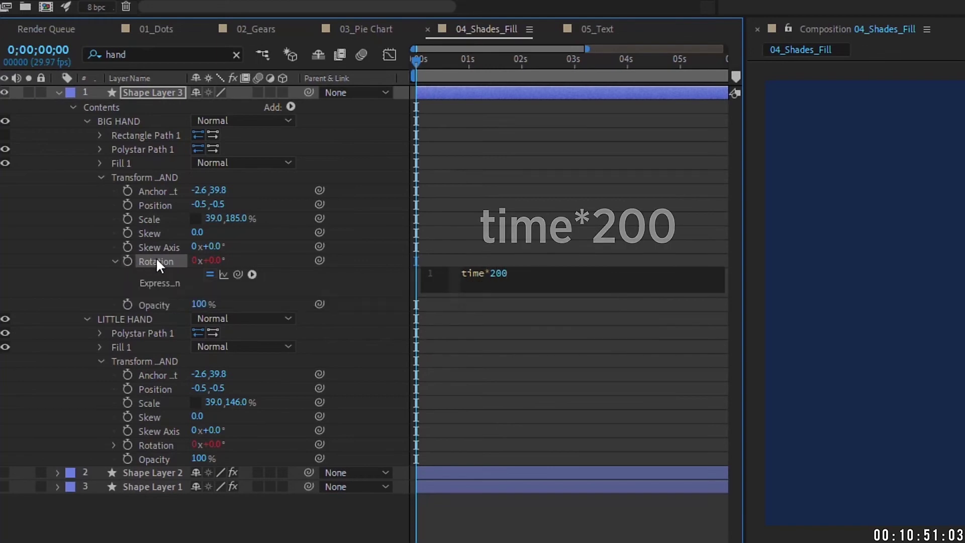
{"action": "left_click", "coordinate": [117, 321]}
Step: Append /12 to the LITTLE HAND Rotation expression and preview the clock animation
{"action": "left_click", "coordinate": [113, 445]}
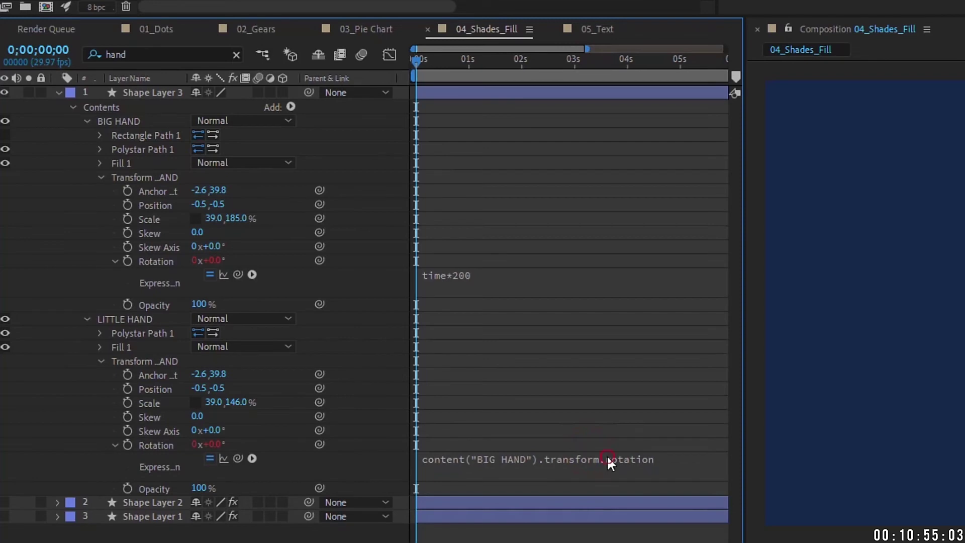
{"action": "left_click", "coordinate": [692, 449]}
{"action": "type", "text": "/102"}
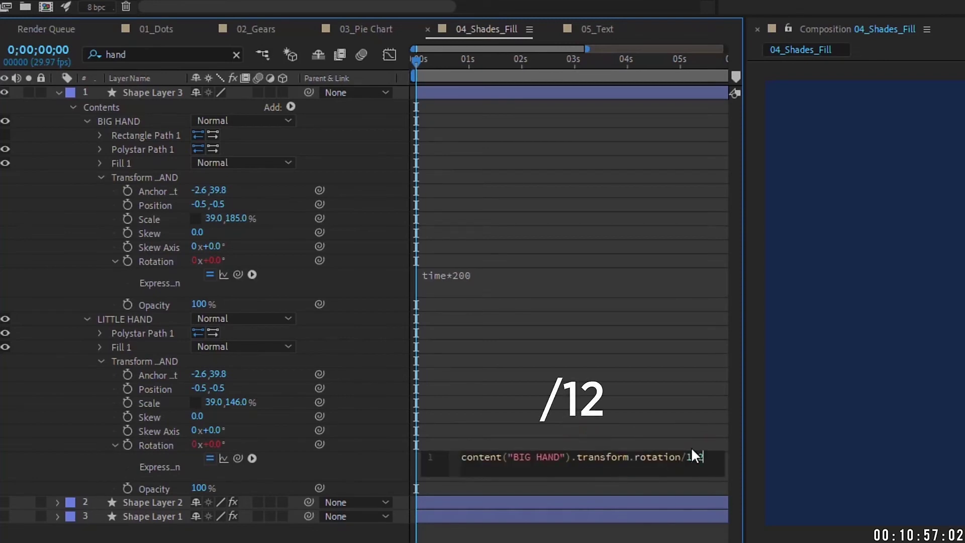
{"action": "key", "text": "BackSpace"}
{"action": "key", "text": "BackSpace"}
{"action": "type", "text": "2"}
{"action": "left_click", "coordinate": [524, 142]}
{"action": "key", "text": "space"}
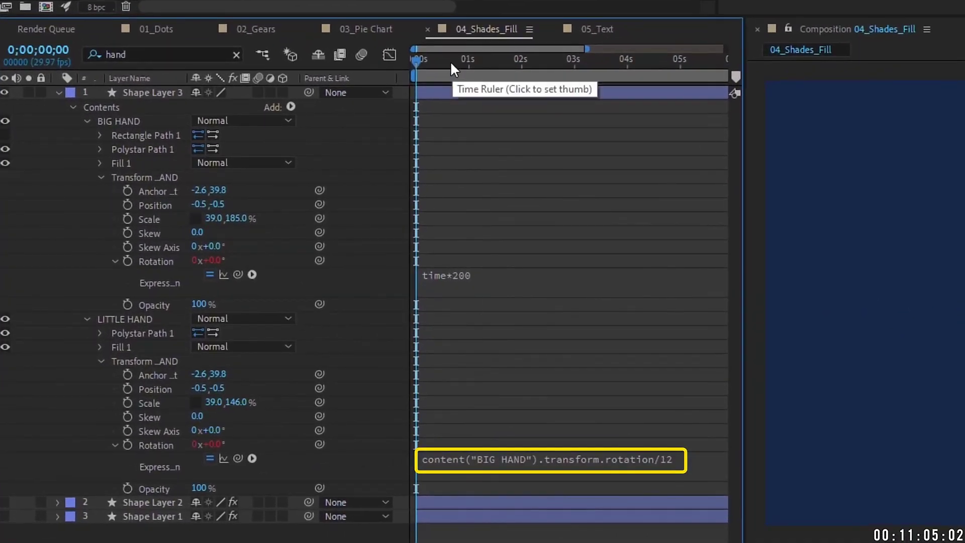
Step: Change BIG HAND's Rotation expression to time*500 and preview the clock from the start of the composition
{"action": "left_click", "coordinate": [455, 61]}
{"action": "left_click", "coordinate": [478, 274]}
{"action": "left_click", "coordinate": [508, 273]}
{"action": "key", "text": "BackSpace"}
{"action": "key", "text": "BackSpace"}
{"action": "type", "text": "500"}
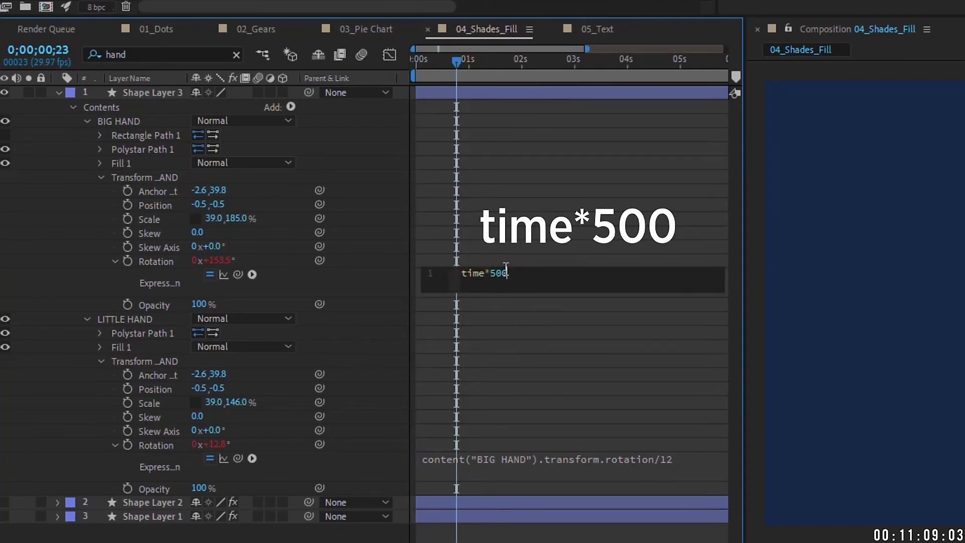
{"action": "left_click_drag", "start_coordinate": [452, 63], "coordinate": [413, 60]}
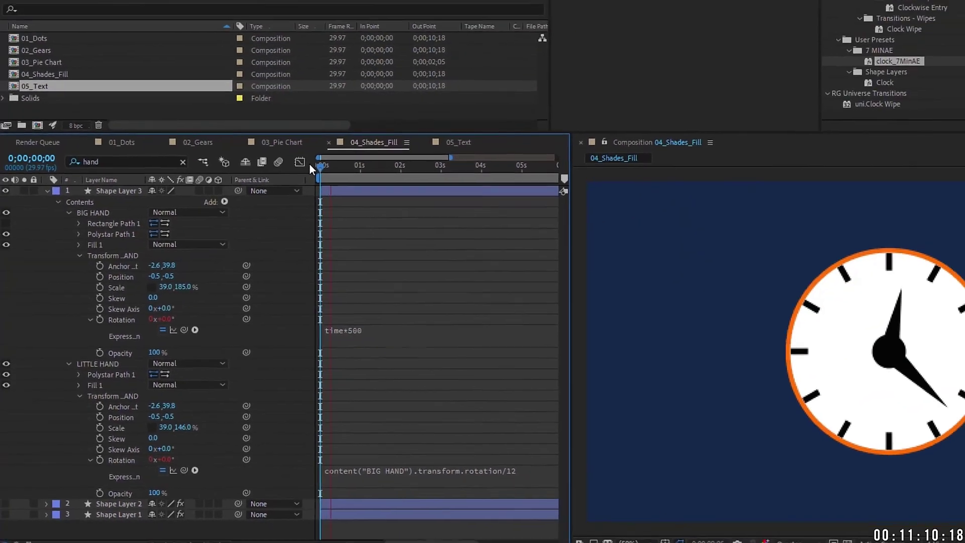
{"action": "key", "text": "space"}
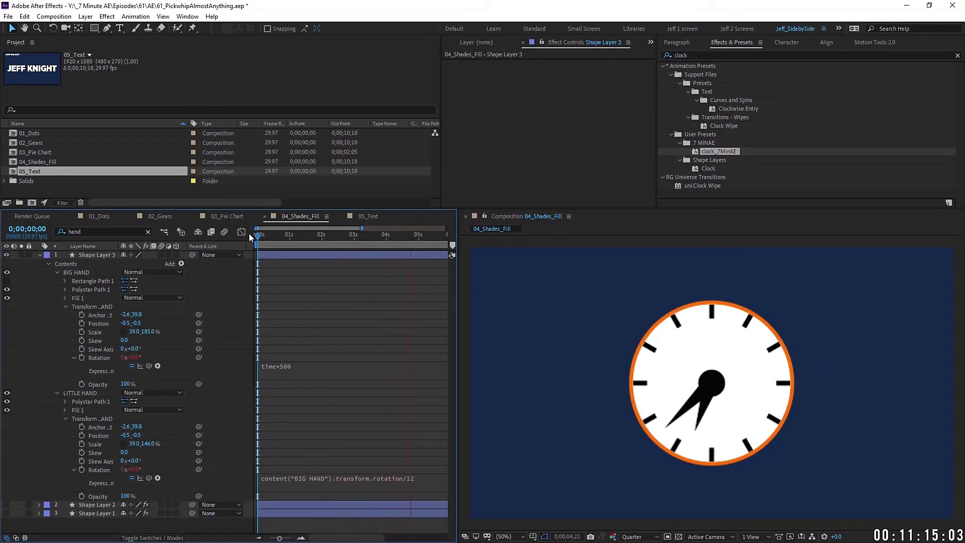
{"action": "left_click", "coordinate": [258, 233]}
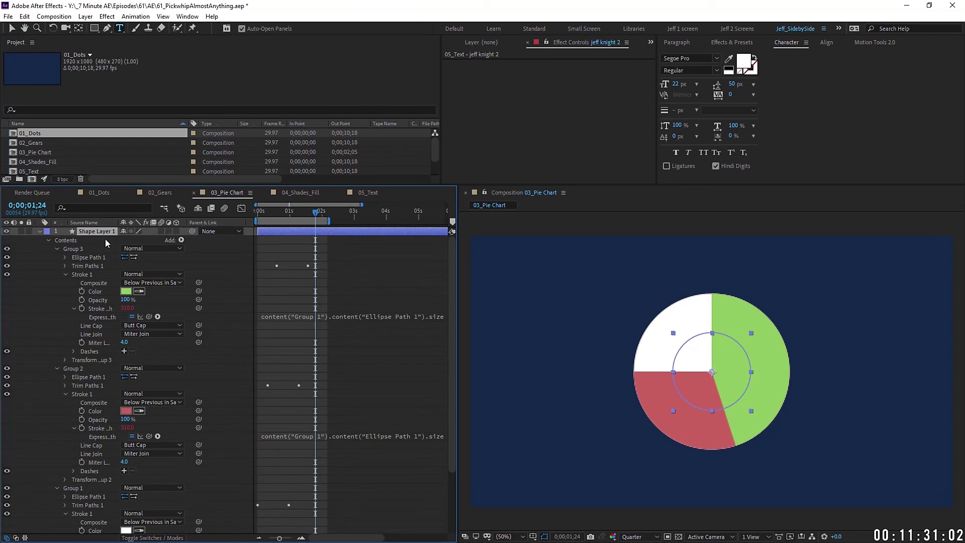
Step: Reveal the pie chart layer's Position and Scale, scale it to about 87.6%, and shift its X position to about 989
{"action": "key", "text": "p"}
{"action": "key", "text": "shift+s"}
{"action": "left_click", "coordinate": [133, 248]}
{"action": "left_click_drag", "start_coordinate": [133, 248], "coordinate": [50, 223]}
{"action": "mouse_move", "coordinate": [126, 239]}
{"action": "left_mouse_down"}
{"action": "mouse_move", "coordinate": [93, 239]}
{"action": "mouse_move", "coordinate": [140, 241]}
{"action": "left_mouse_up"}
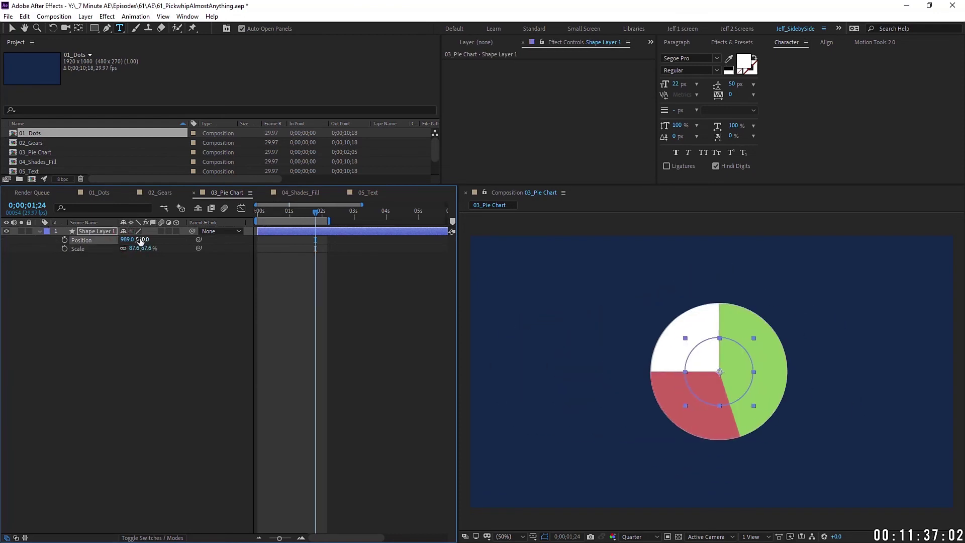